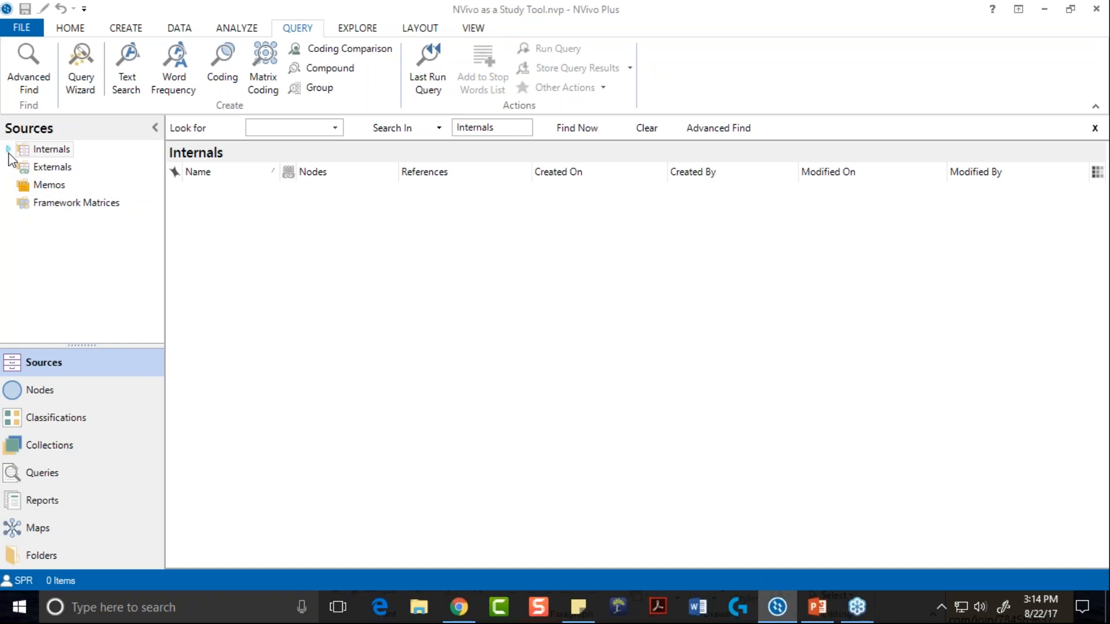
# Step: List the sources in the Articles folder under Internals, Course Materials, Elementary Science Teaching
pyautogui.click(9, 150)
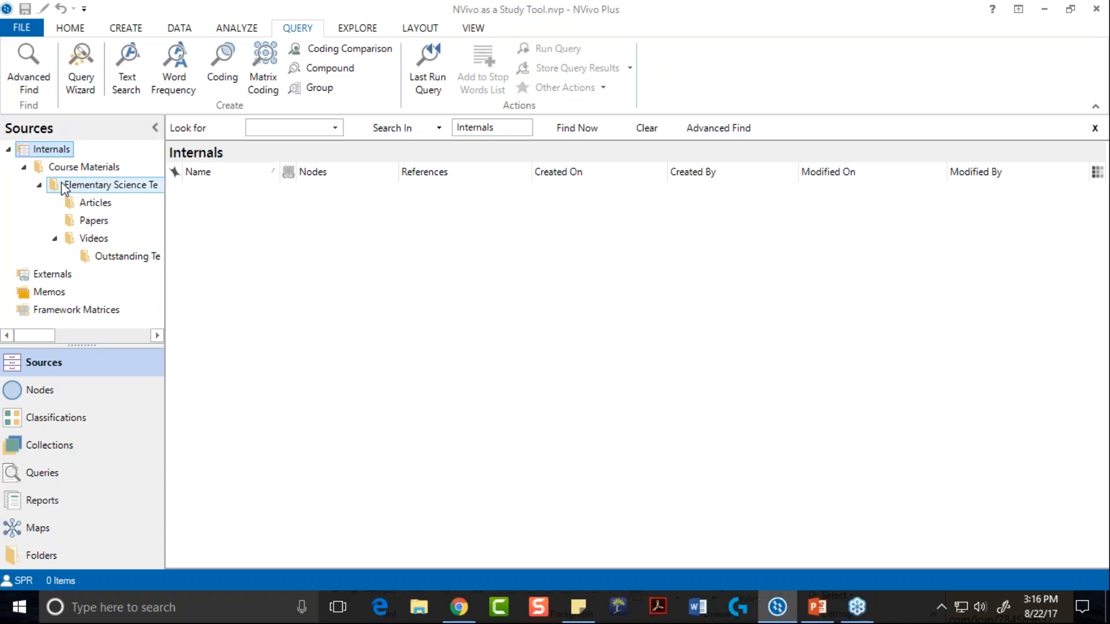
pyautogui.click(65, 168)
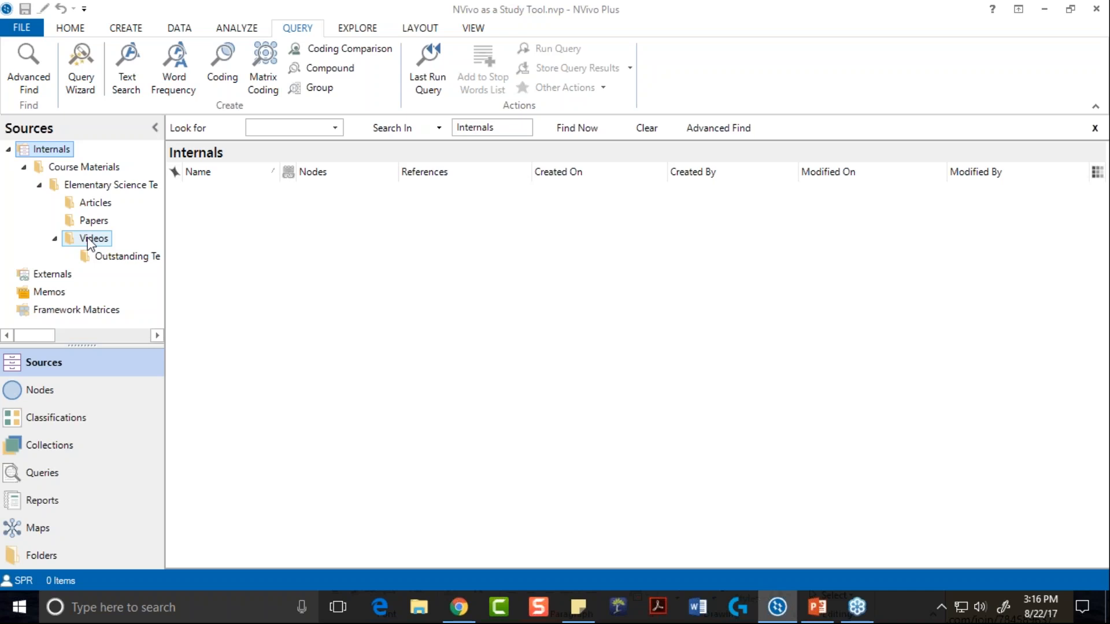
pyautogui.click(93, 205)
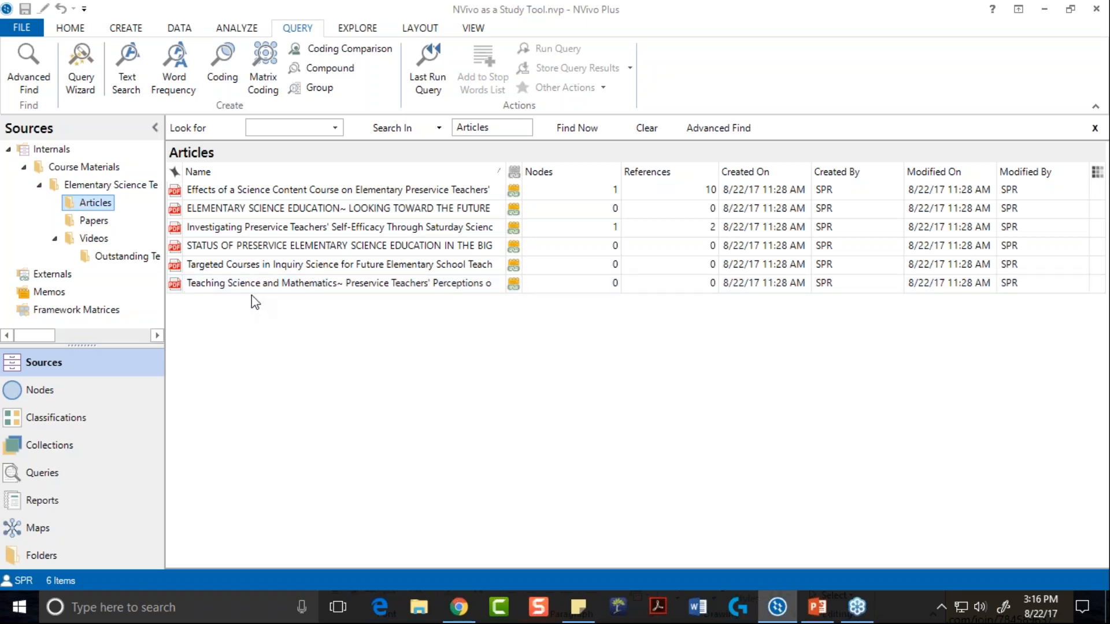
# Step: Open the first three PDF articles in the list, from Effects of a Science Content Course to Investigating Preservice Teachers' Self-Efficacy
pyautogui.click(255, 193)
pyautogui.doubleClick(255, 193)
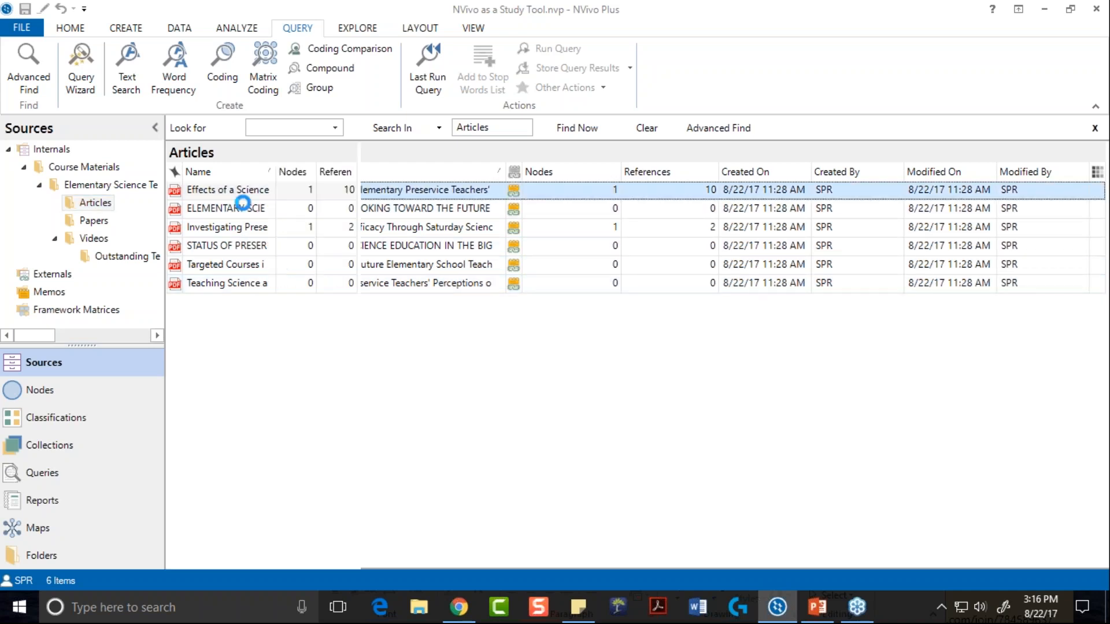
pyautogui.click(244, 211)
pyautogui.doubleClick(244, 211)
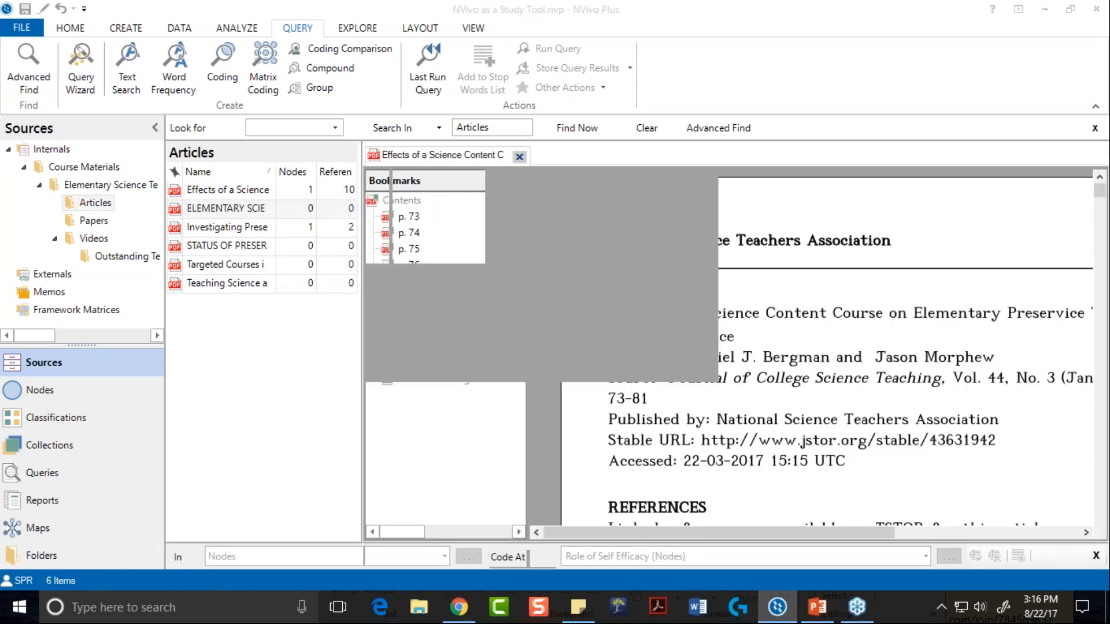
pyautogui.doubleClick(226, 227)
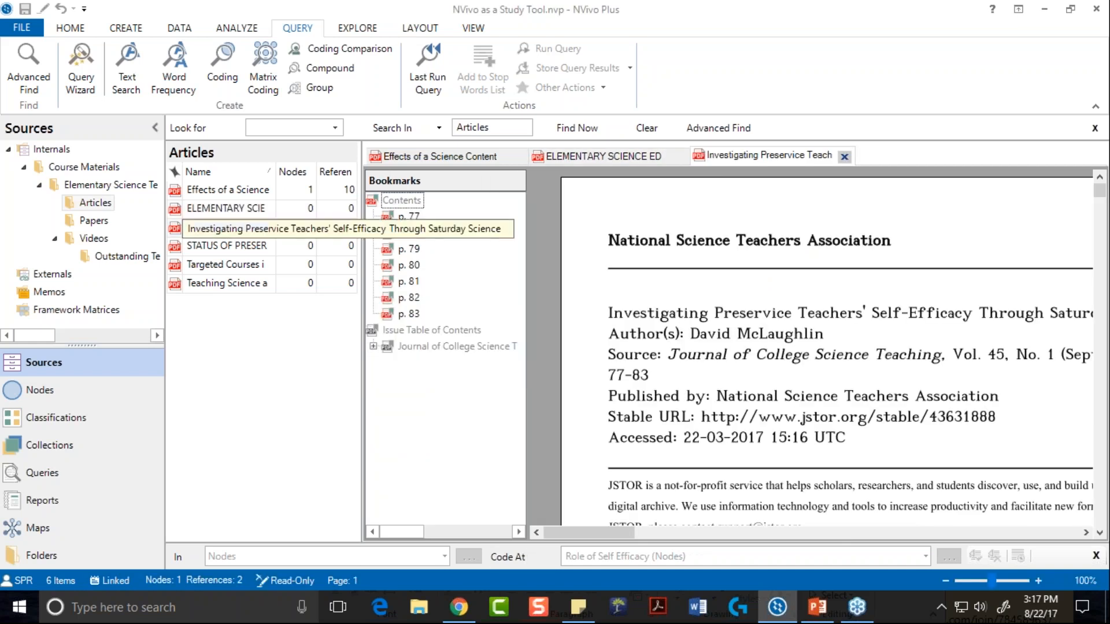
# Step: Look through the opening pages of the Effects of a Science Content Course article
pyautogui.click(583, 157)
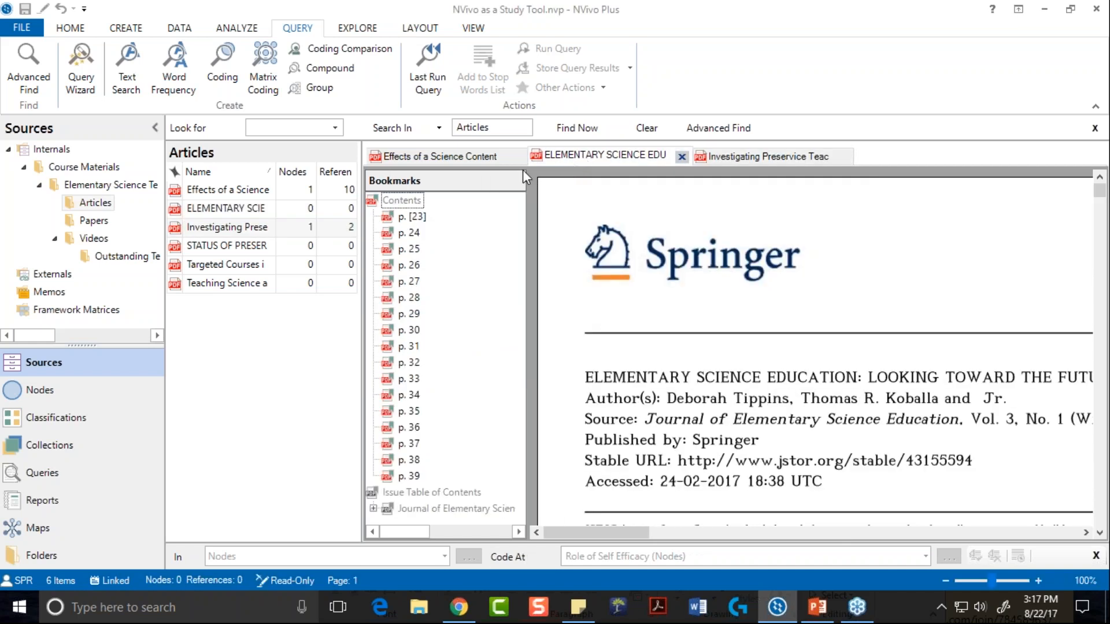
pyautogui.click(444, 159)
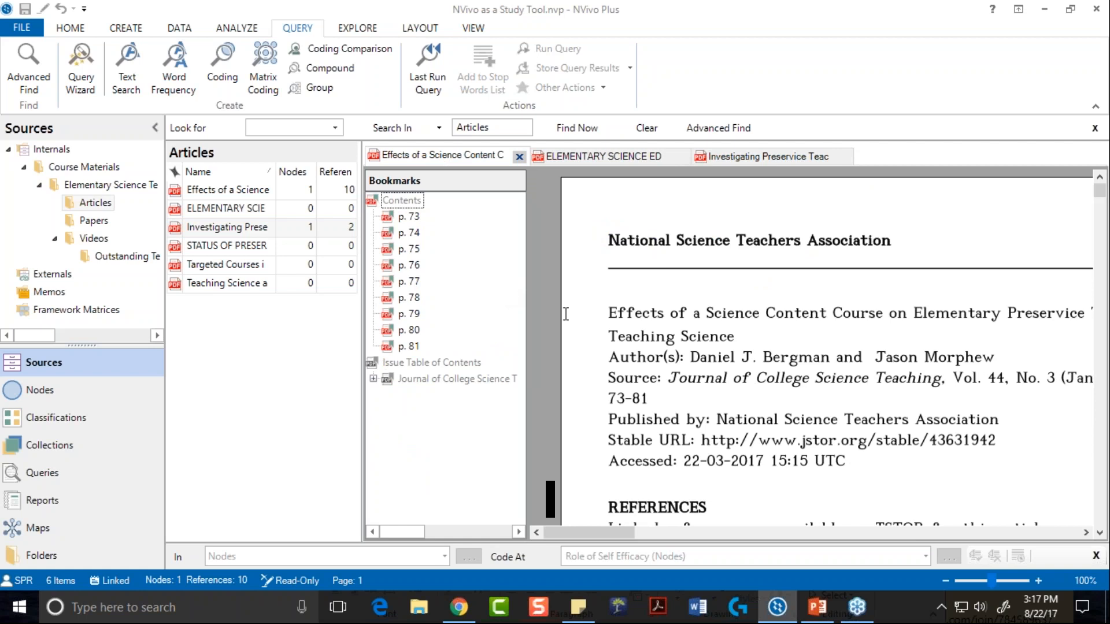
pyautogui.scroll(-10, 564, 312)
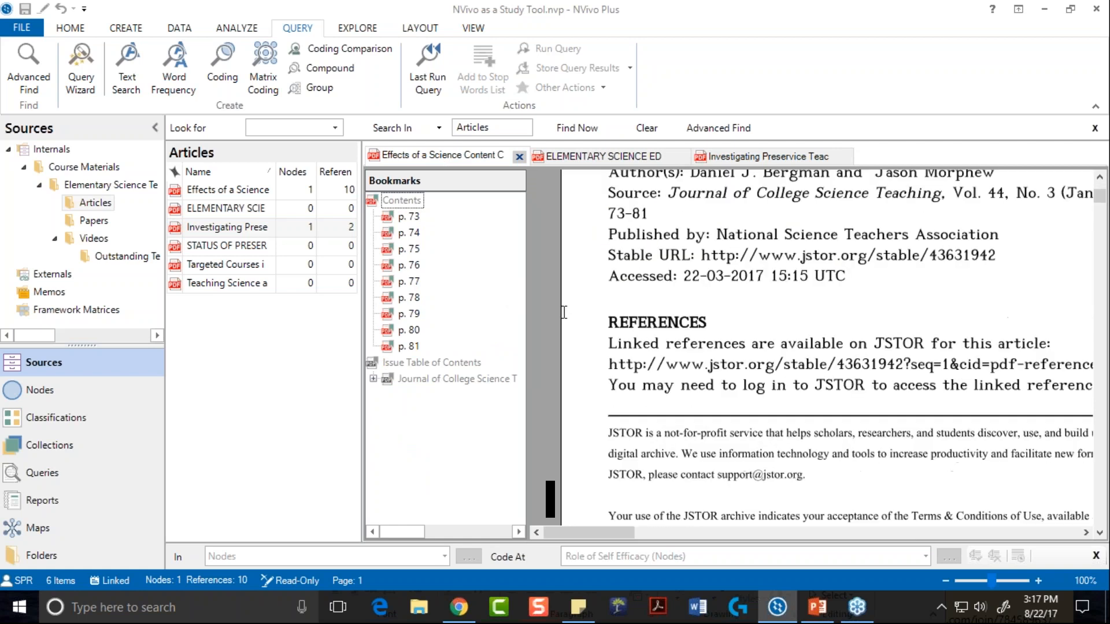
pyautogui.scroll(-15, 564, 313)
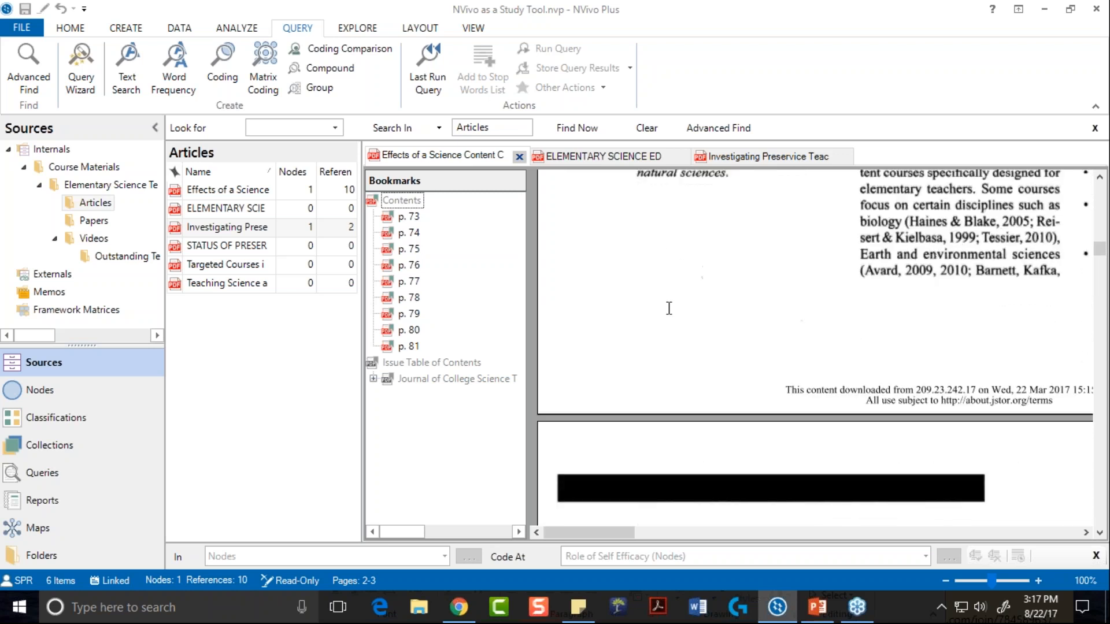
# Step: In the ELEMENTARY SCIENCE EDUCATION article, highlight the opening passage under Purpose of This Paper, and clear the selection
pyautogui.click(577, 156)
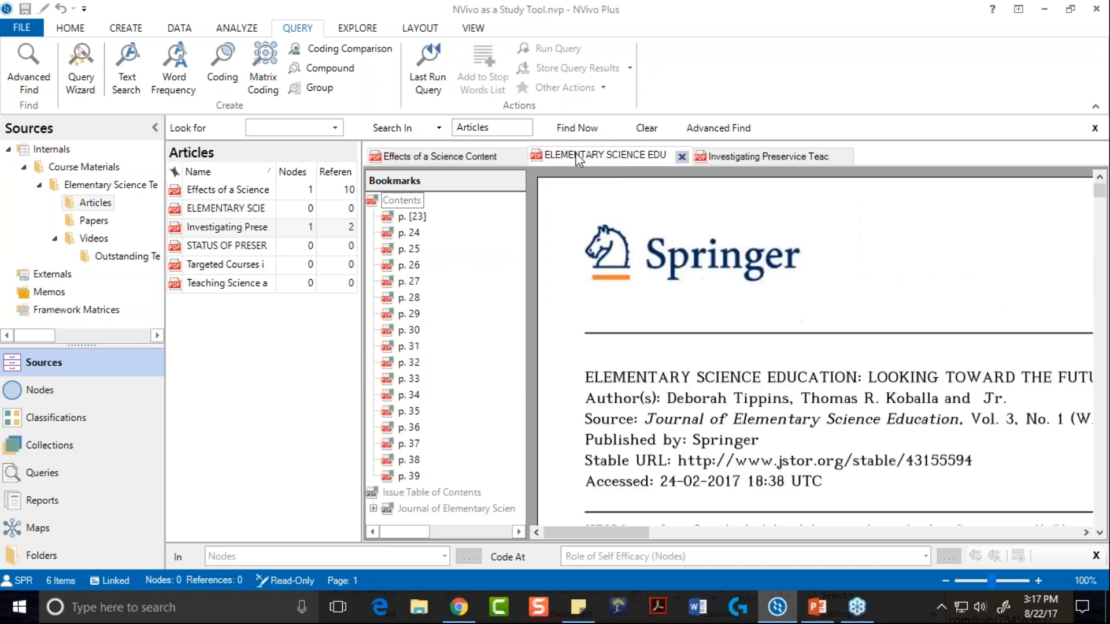
pyautogui.scroll(-10, 612, 387)
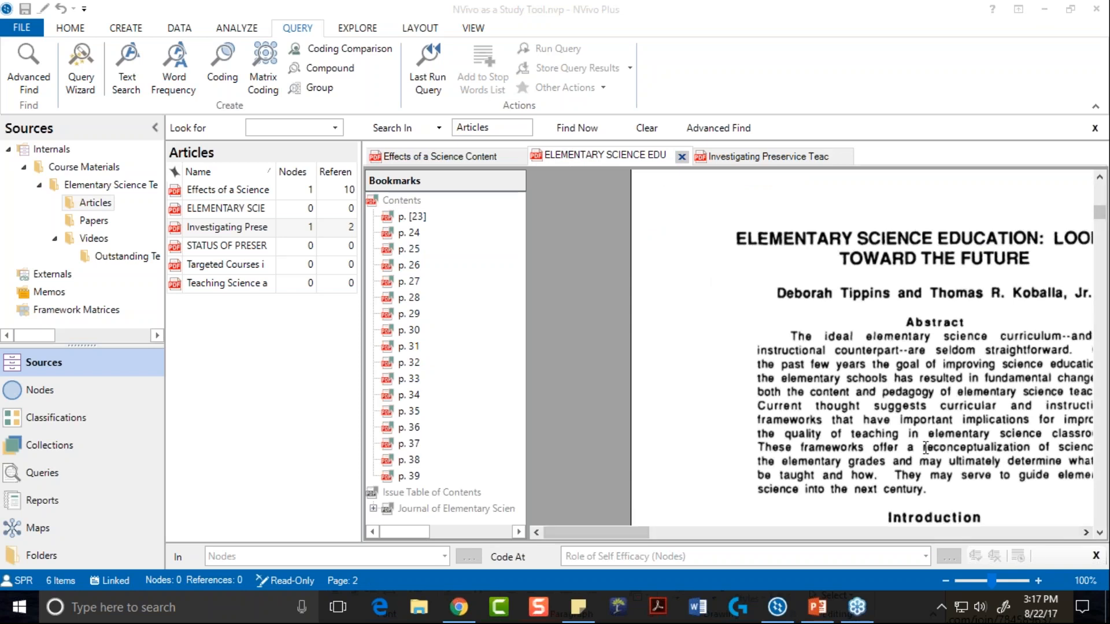
pyautogui.scroll(-8, 925, 448)
pyautogui.scroll(3, 925, 448)
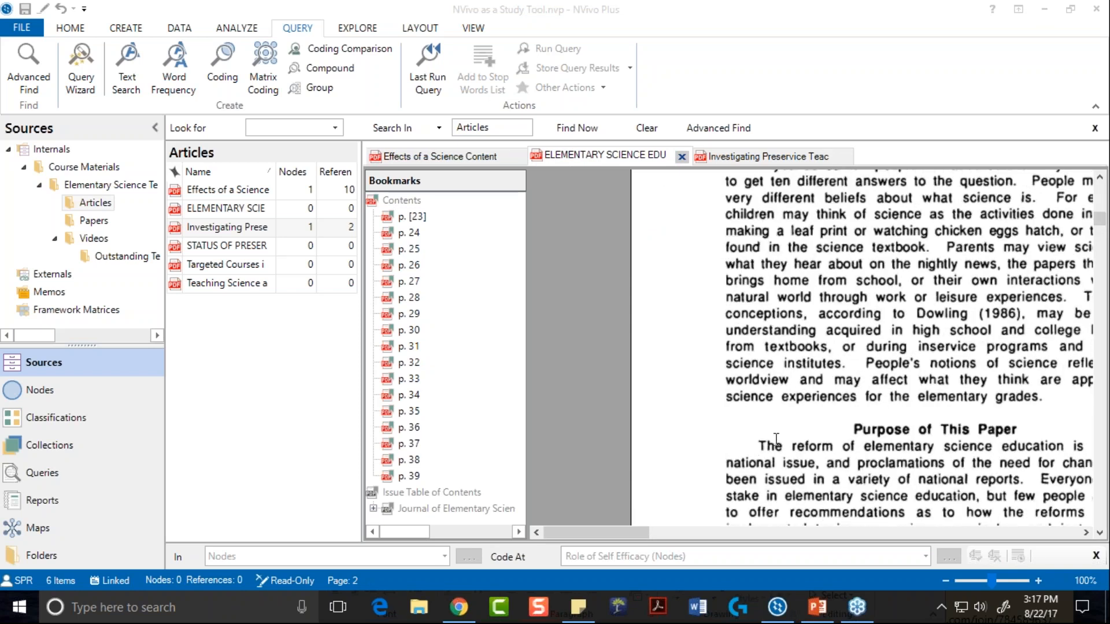
pyautogui.moveTo(759, 444); pyautogui.dragTo(979, 496)
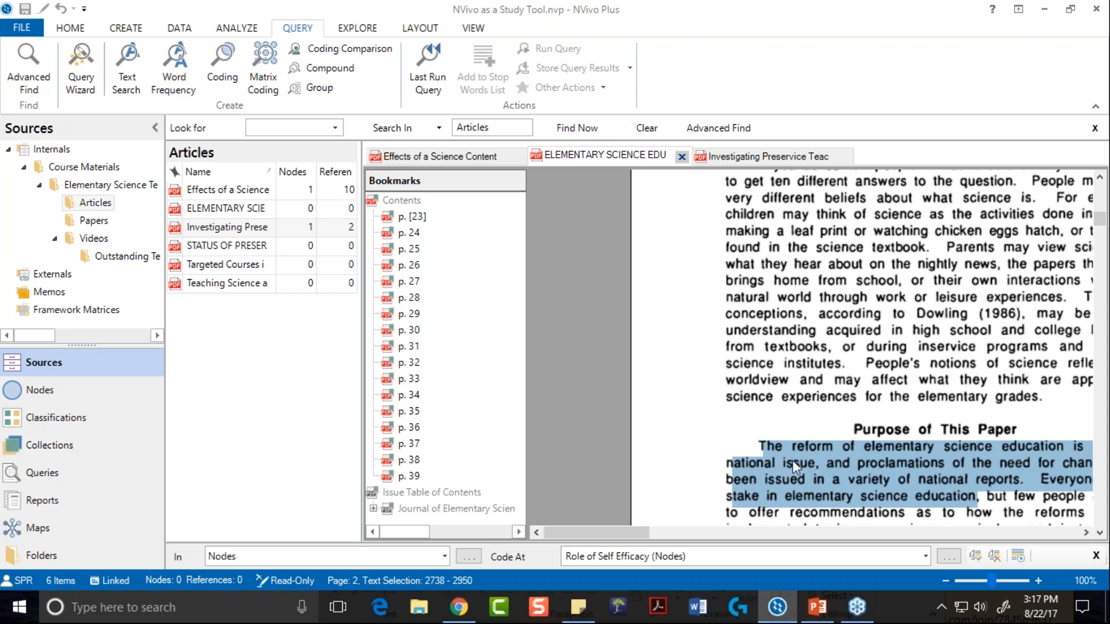
pyautogui.click(681, 411)
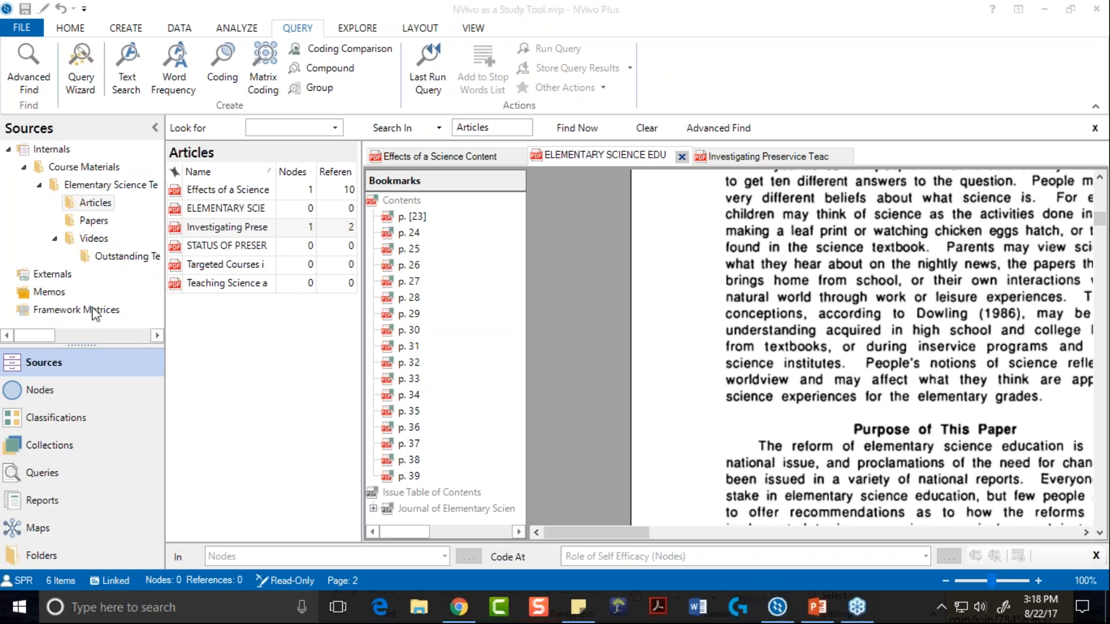
# Step: Examine the ELEMENTARY SCIENCE EDUCATION article from Purpose of This Paper through to the Skills section
pyautogui.moveTo(621, 533); pyautogui.dragTo(855, 541)
pyautogui.scroll(-10, 741, 425)
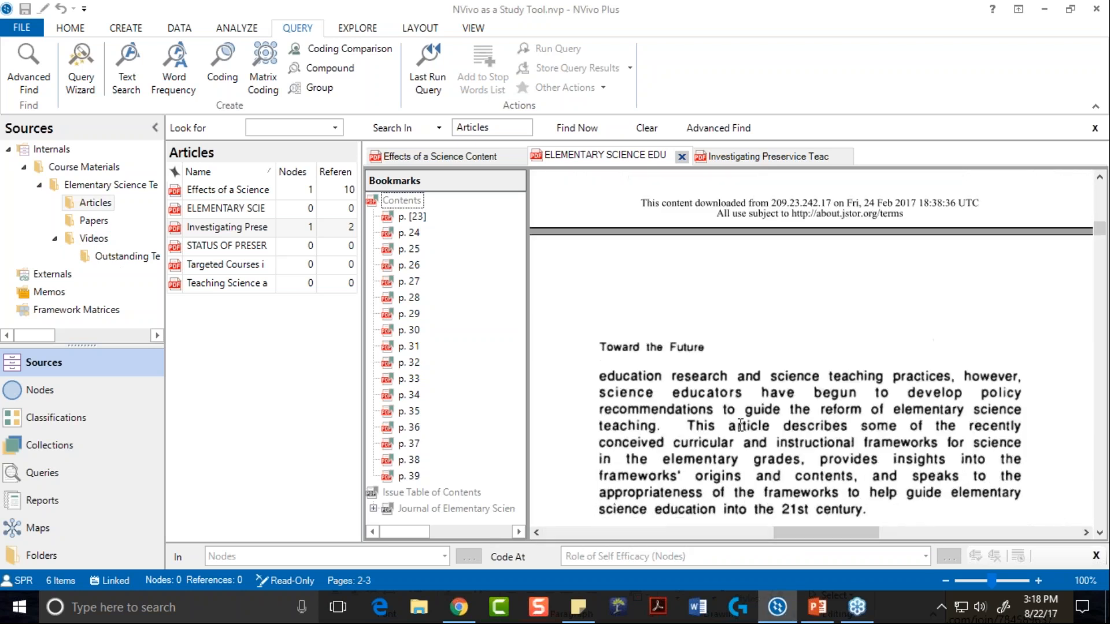
pyautogui.scroll(2, 740, 424)
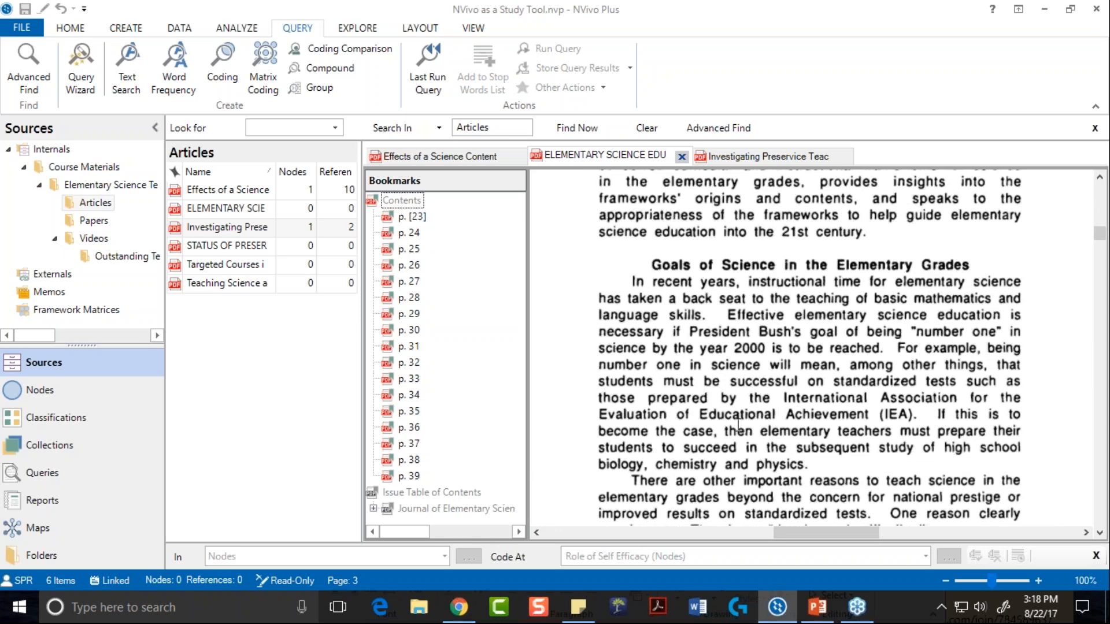
pyautogui.scroll(-4, 736, 426)
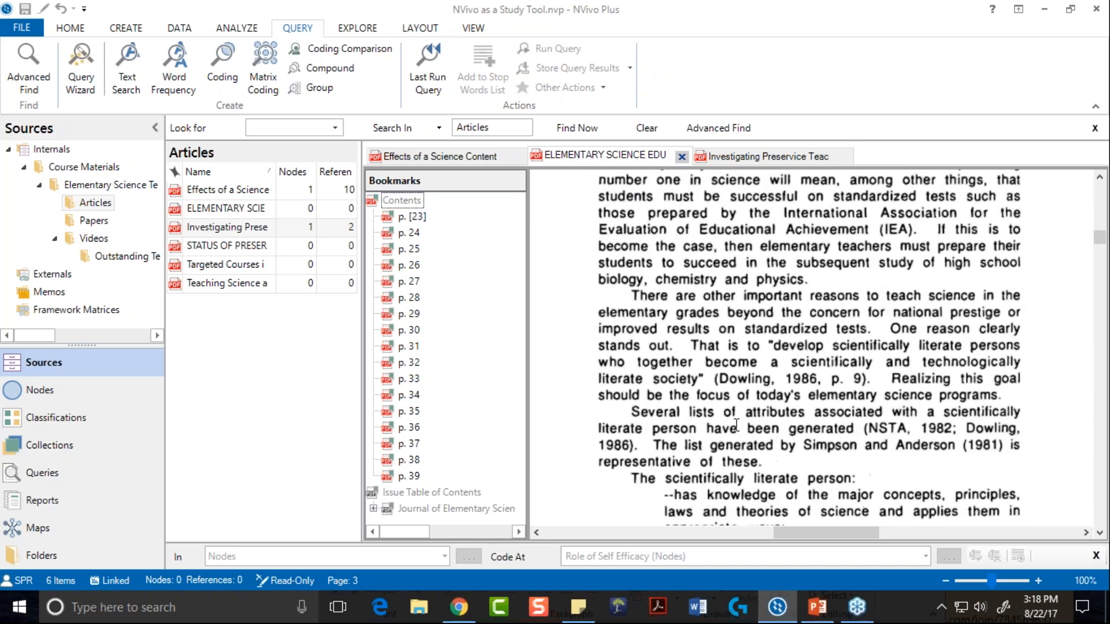
pyautogui.scroll(-6, 614, 392)
pyautogui.scroll(-20, 614, 392)
pyautogui.scroll(-7, 606, 395)
pyautogui.scroll(7, 606, 394)
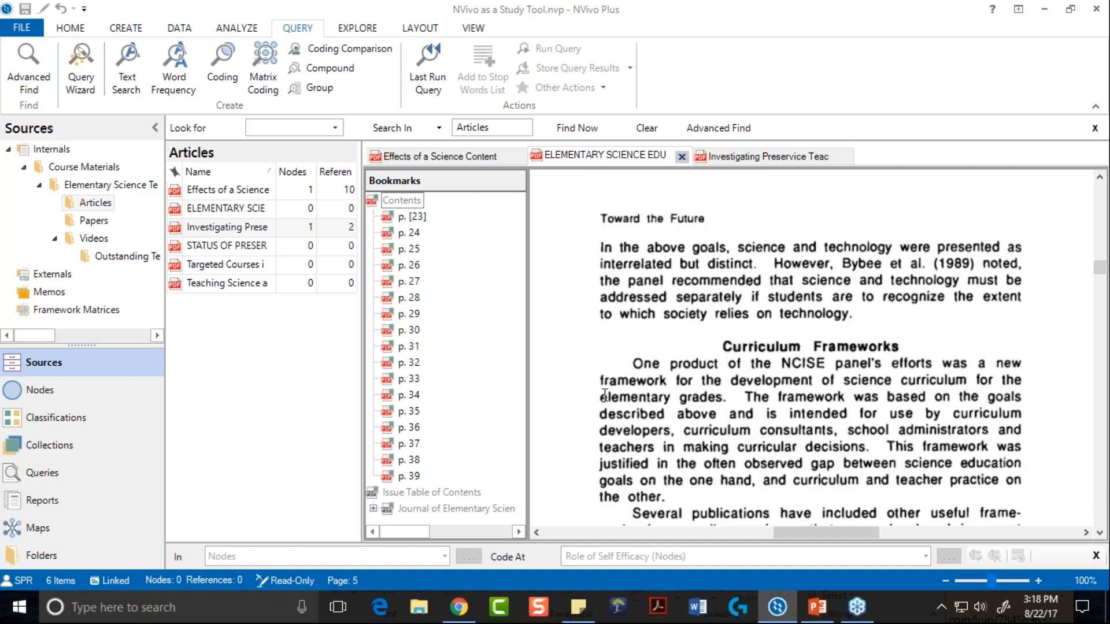
pyautogui.scroll(-20, 606, 394)
pyautogui.scroll(-20, 606, 393)
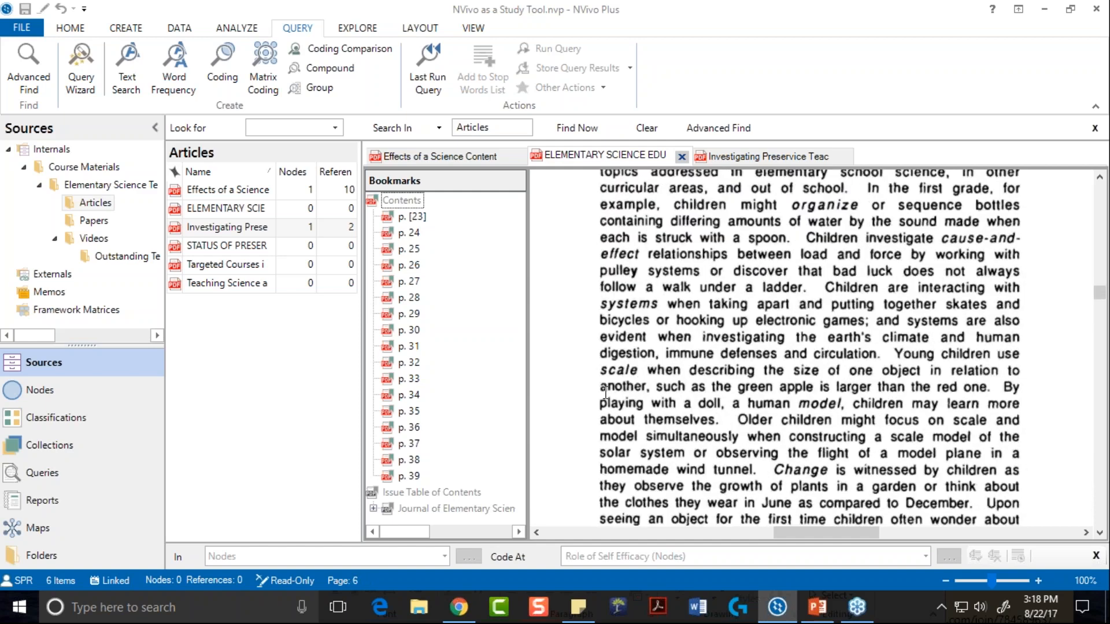
pyautogui.scroll(2, 606, 393)
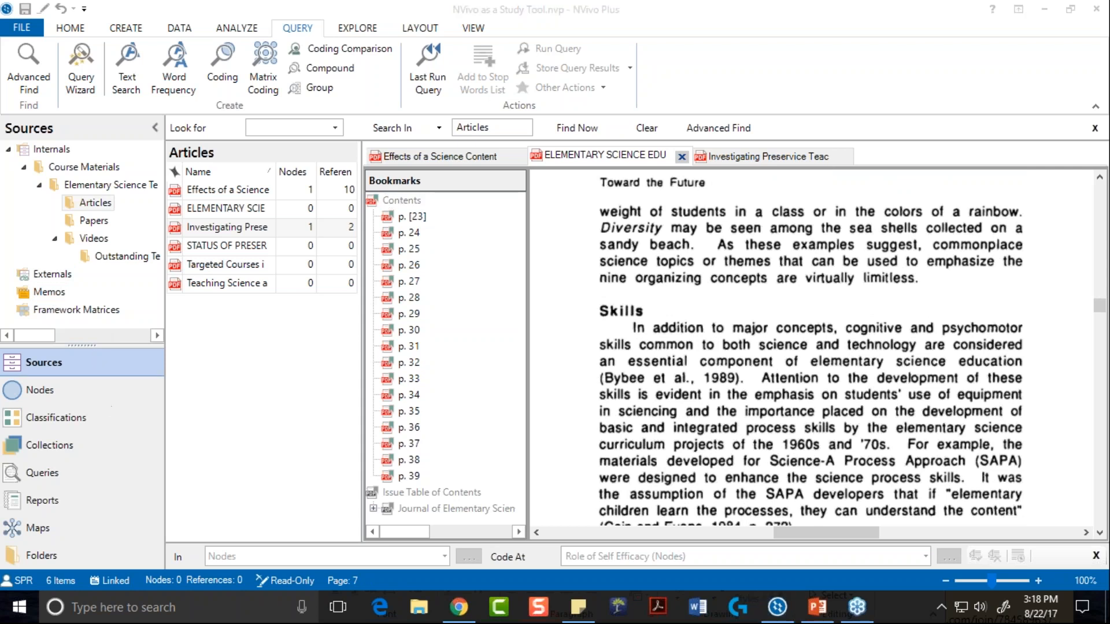
# Step: Code the first sentence of the article's Skills section to a new top-level node named Skills within Science Instruction
pyautogui.click(36, 391)
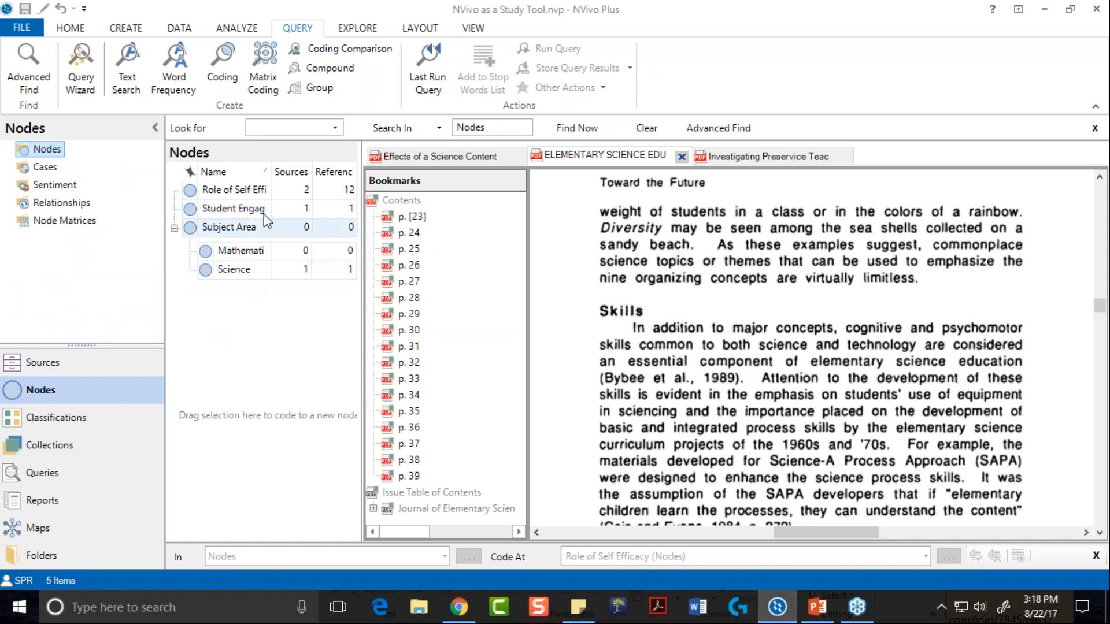
pyautogui.moveTo(271, 165)
pyautogui.mouseDown()
pyautogui.moveTo(302, 165)
pyautogui.moveTo(277, 165)
pyautogui.mouseUp()
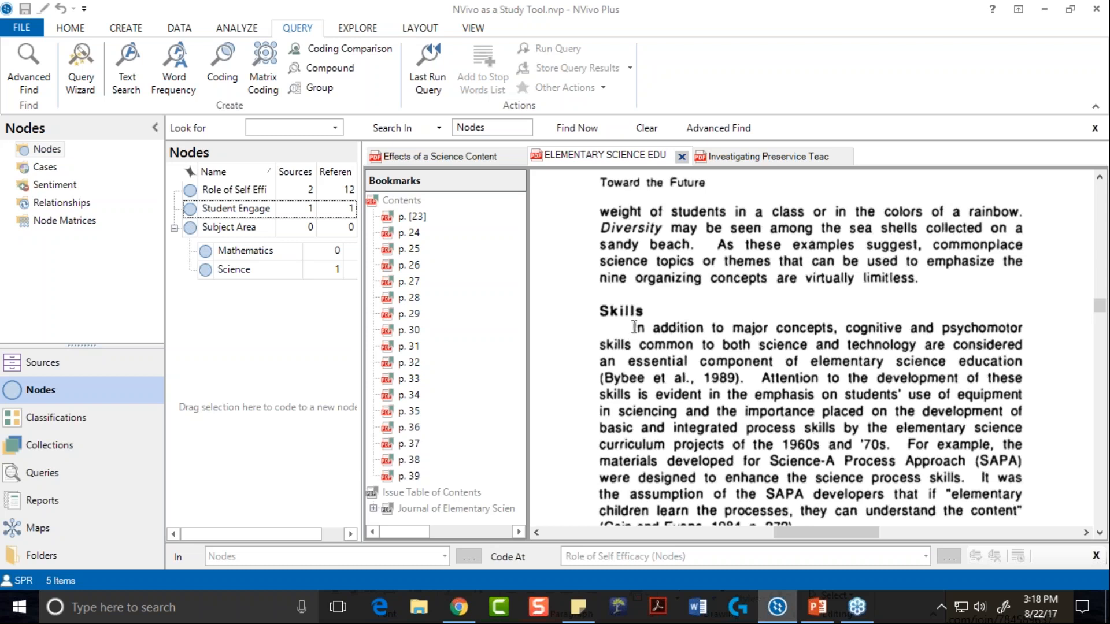
pyautogui.moveTo(636, 327); pyautogui.dragTo(753, 380)
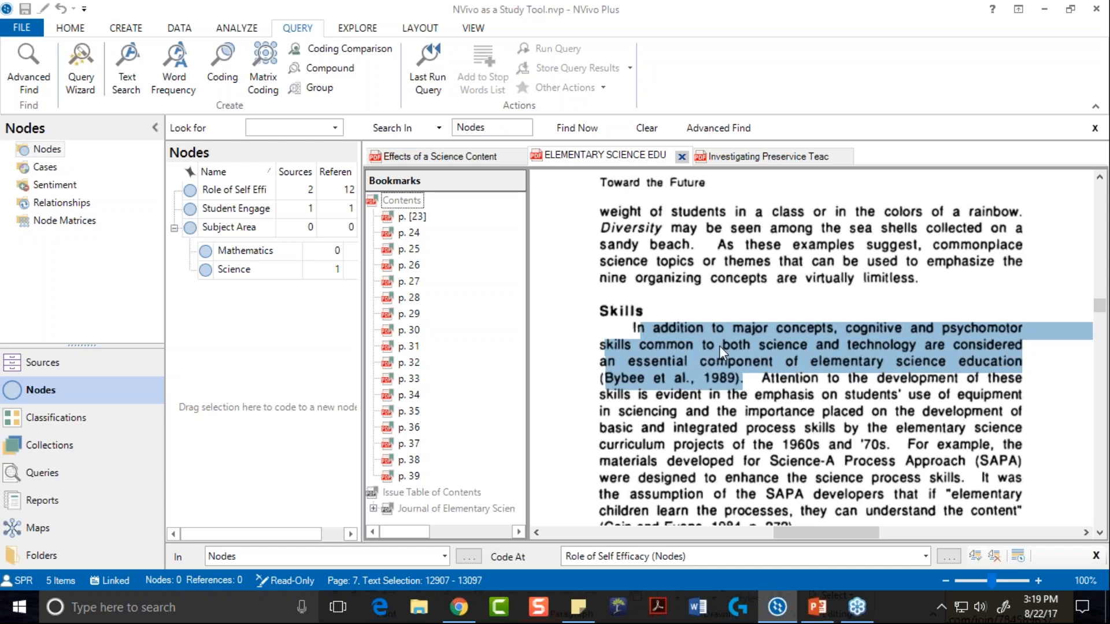
pyautogui.moveTo(720, 346); pyautogui.dragTo(245, 378)
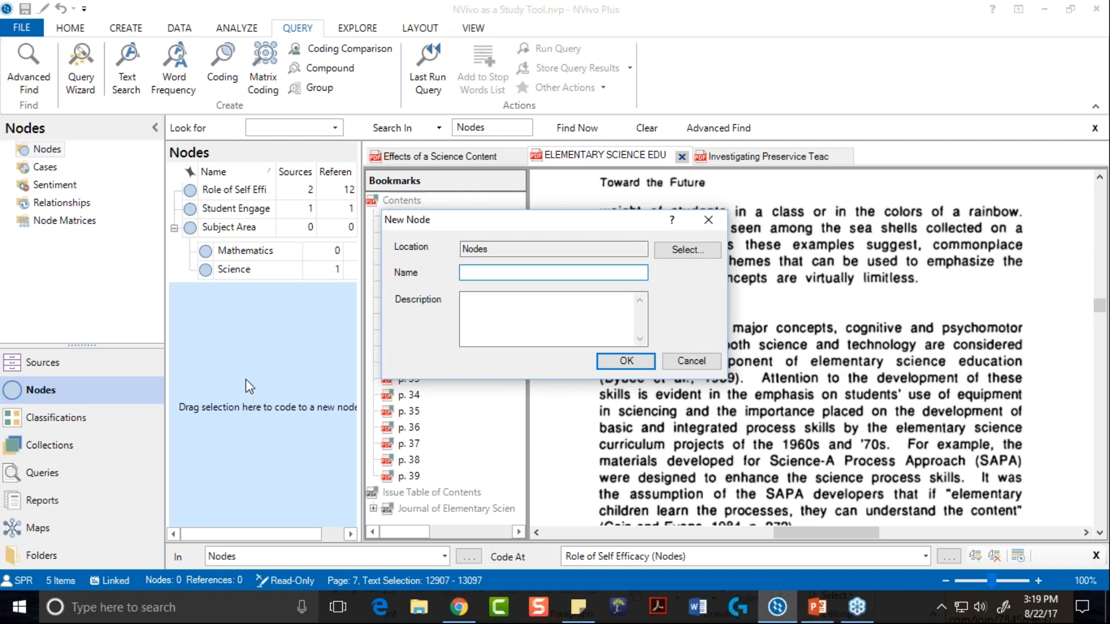
pyautogui.write('Skills within Science Instruction')
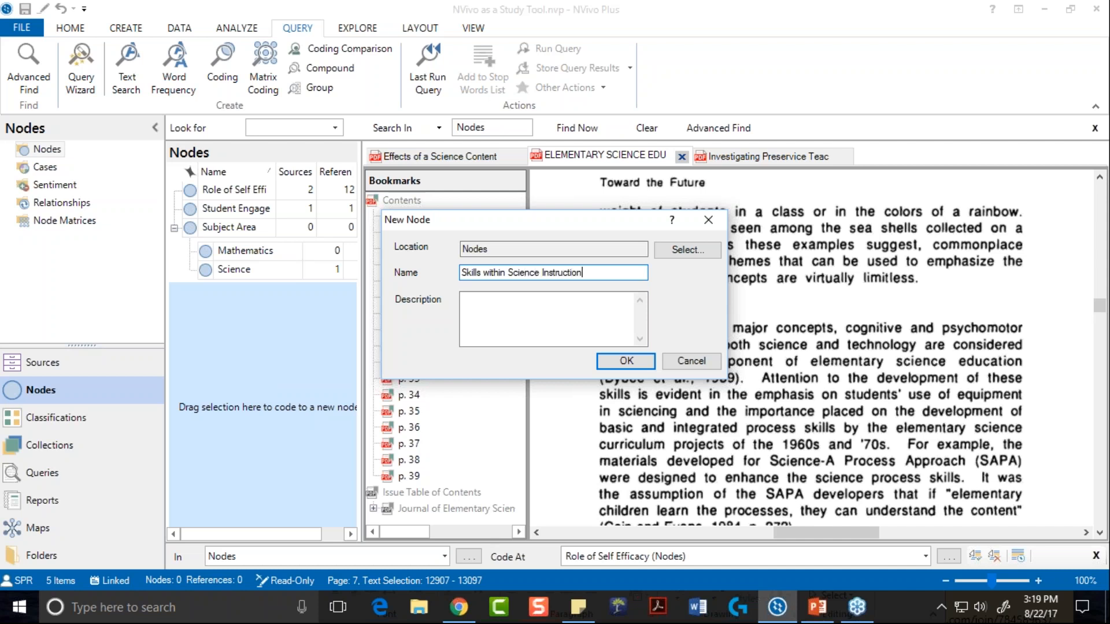
pyautogui.click(630, 363)
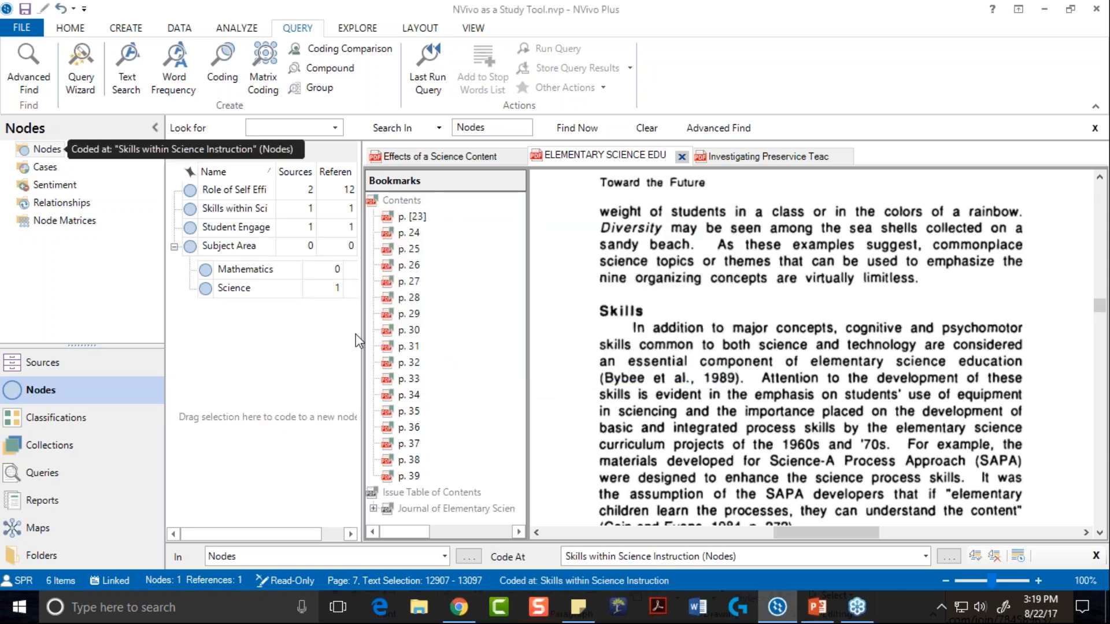
# Step: Open the coded references of the Skills within Science Instruction node and enlarge the view to 120%
pyautogui.click(201, 214)
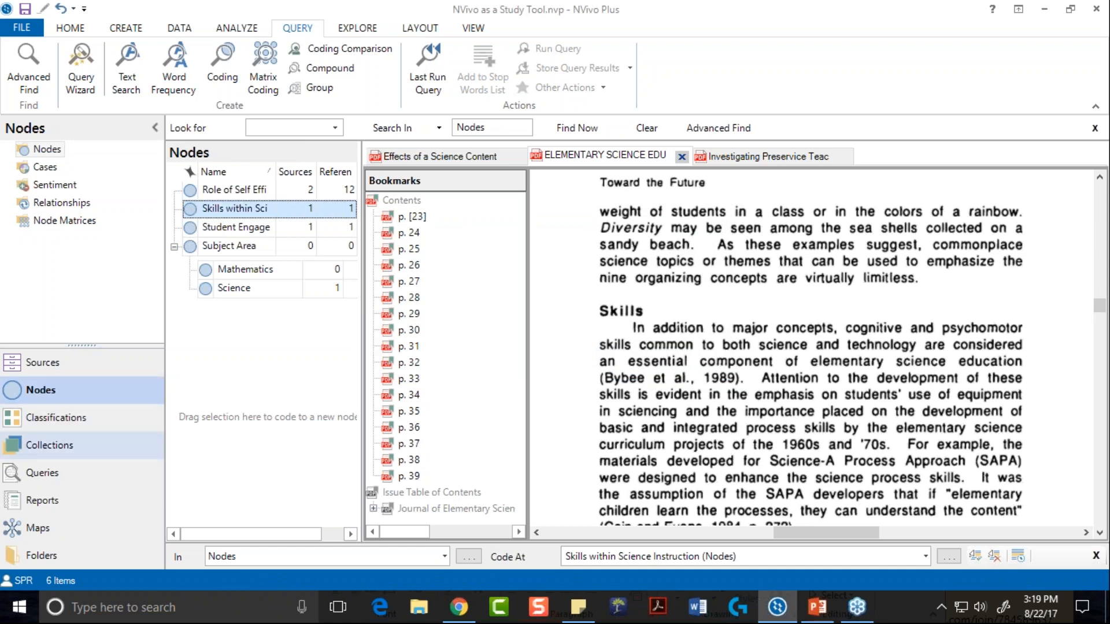
pyautogui.click(140, 463)
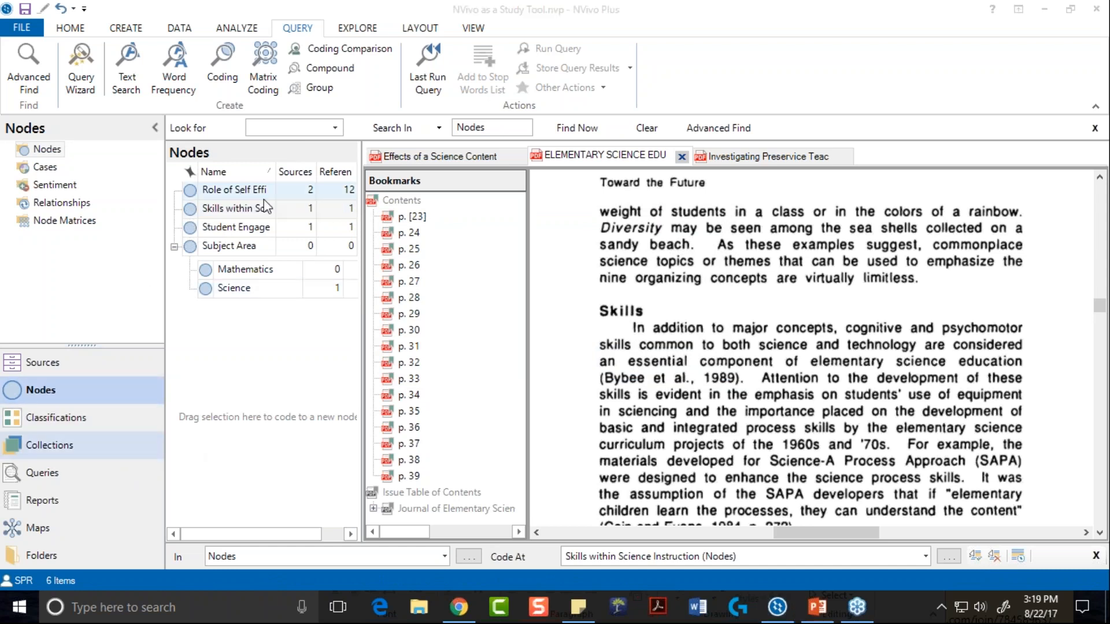
pyautogui.click(237, 210)
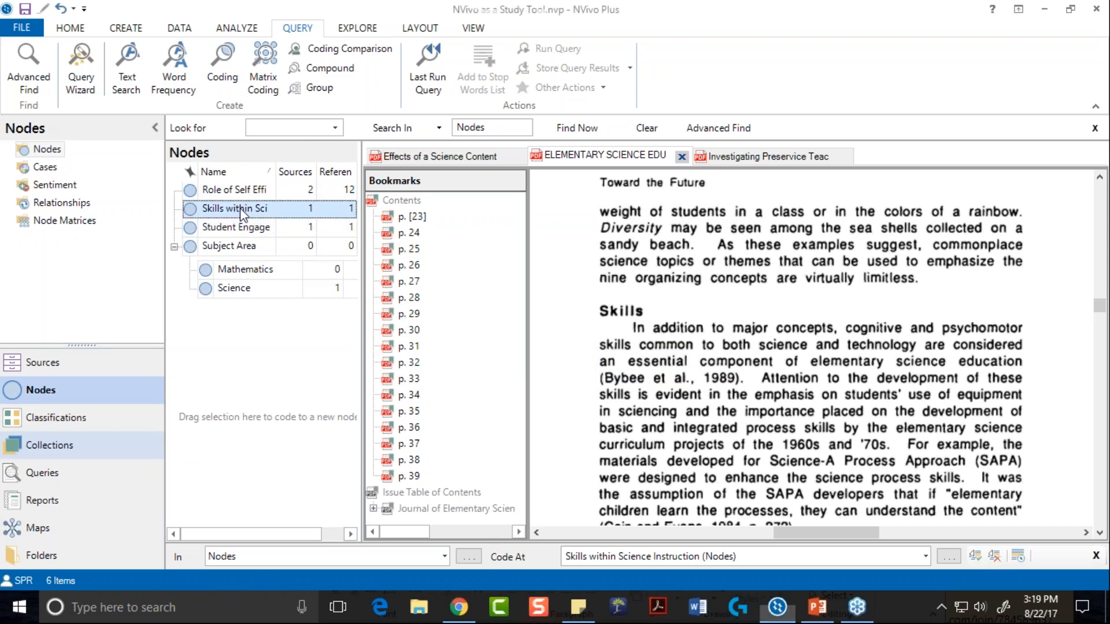
pyautogui.doubleClick(238, 209)
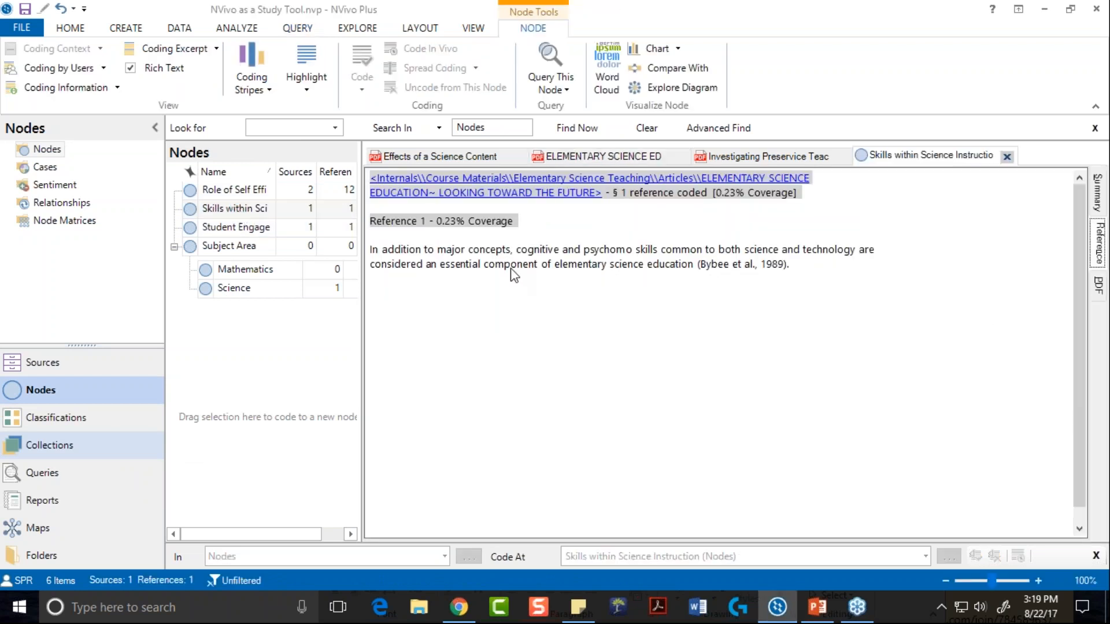
pyautogui.click(1039, 581)
pyautogui.click(1039, 582)
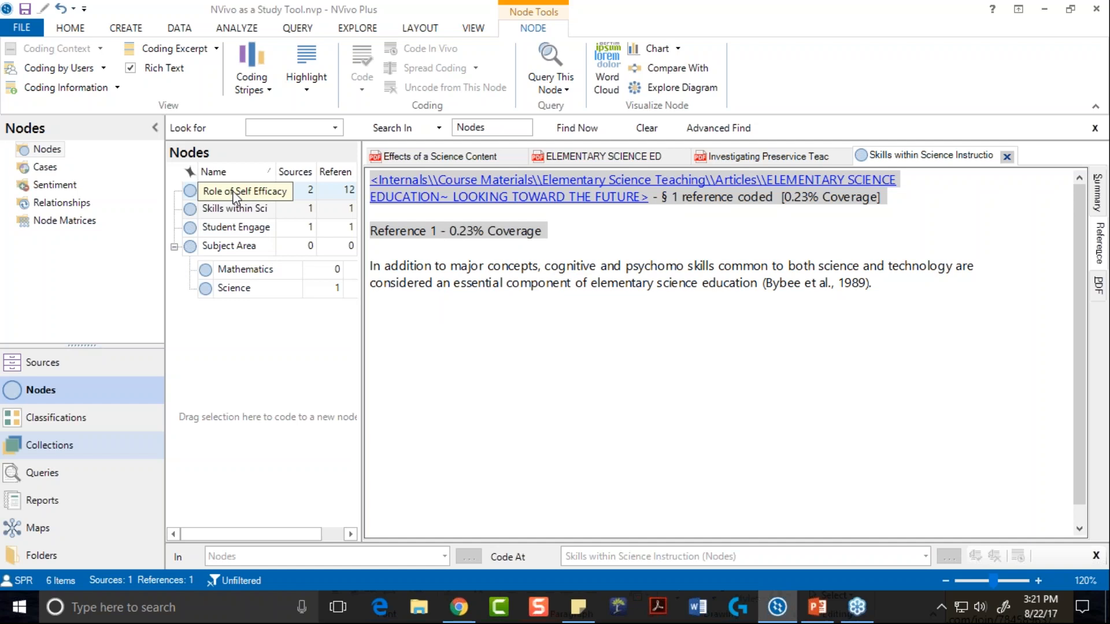
# Step: Open the coded references of the Role of Self Efficacy node and enlarge the view to 120%
pyautogui.click(190, 193)
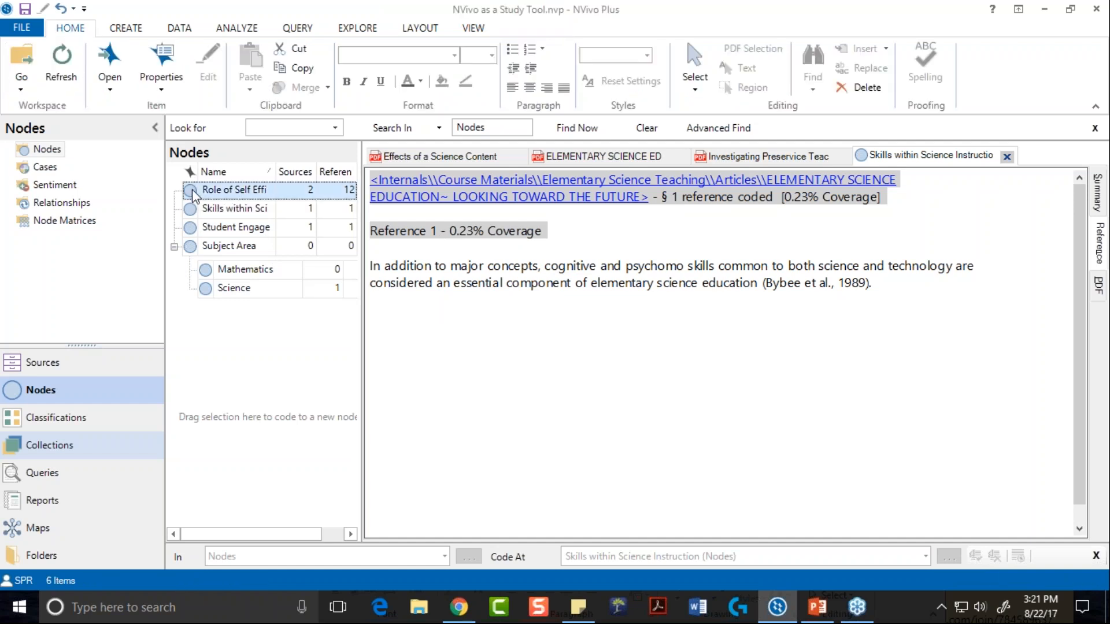
pyautogui.doubleClick(193, 194)
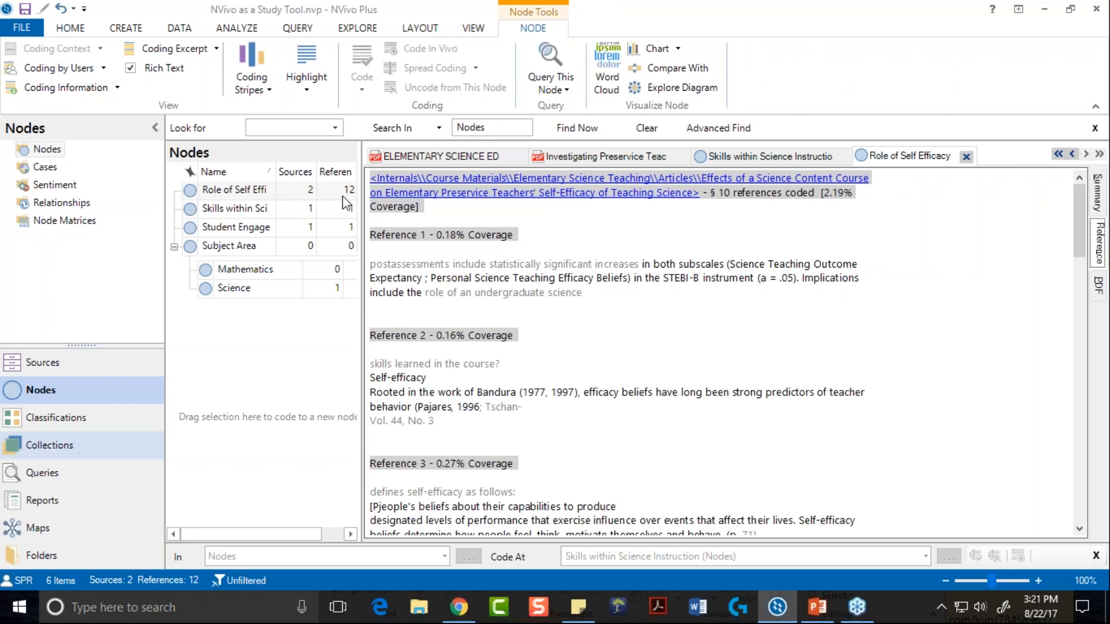
pyautogui.click(1039, 581)
pyautogui.click(1039, 581)
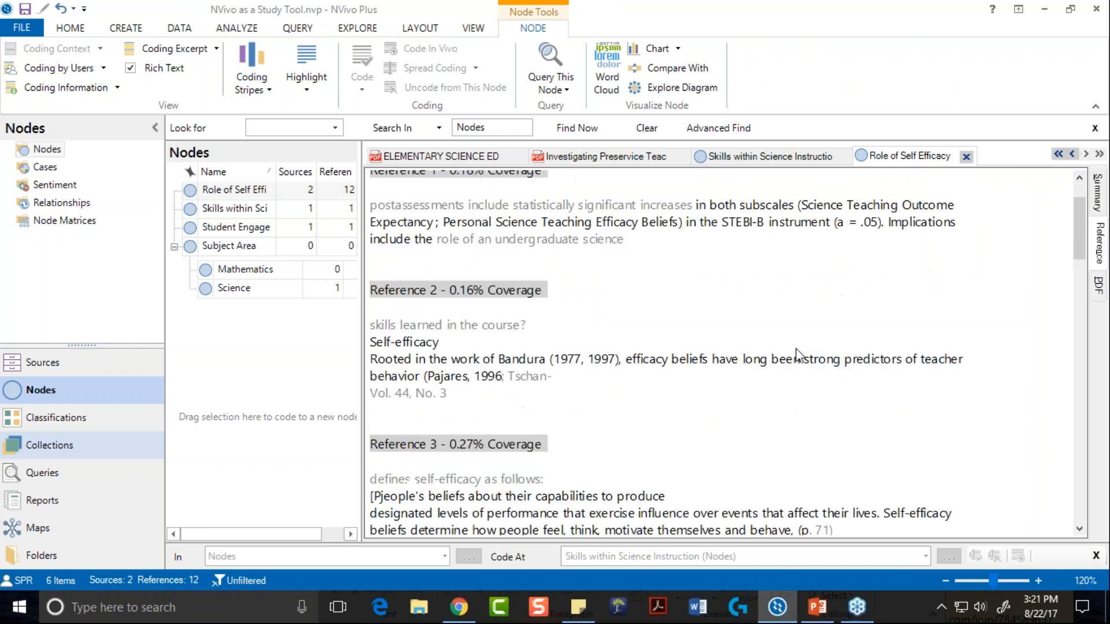
# Step: Examine the coded references of the Role of Self Efficacy node and open the linked source article on the Effects of a Science Content Course
pyautogui.scroll(-1, 798, 353)
pyautogui.scroll(-3, 799, 355)
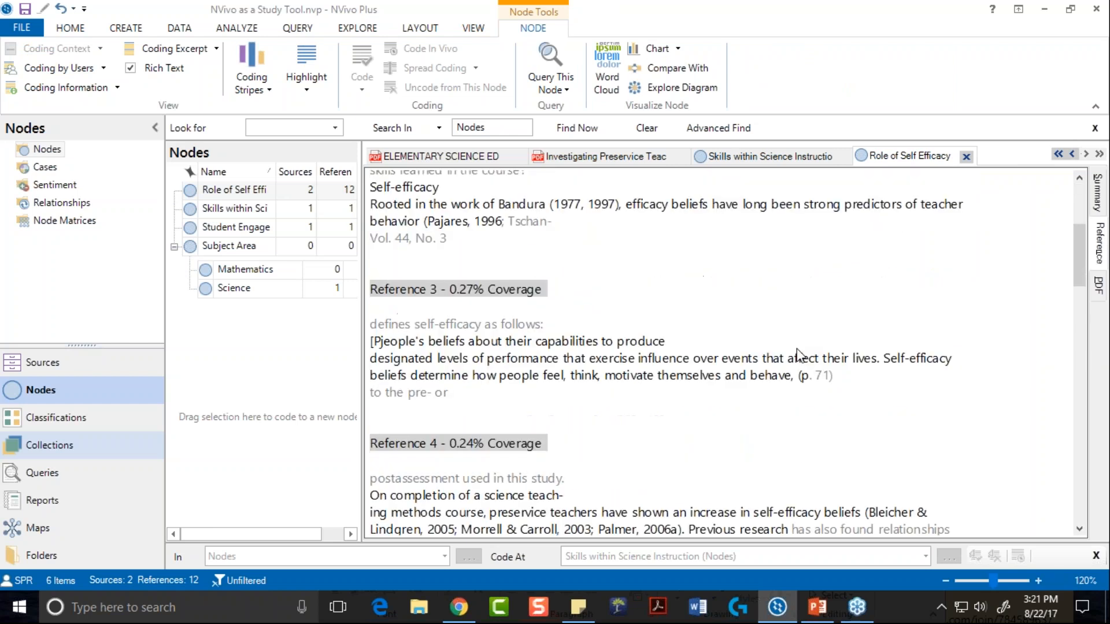
pyautogui.scroll(-1, 798, 354)
pyautogui.scroll(-2, 798, 353)
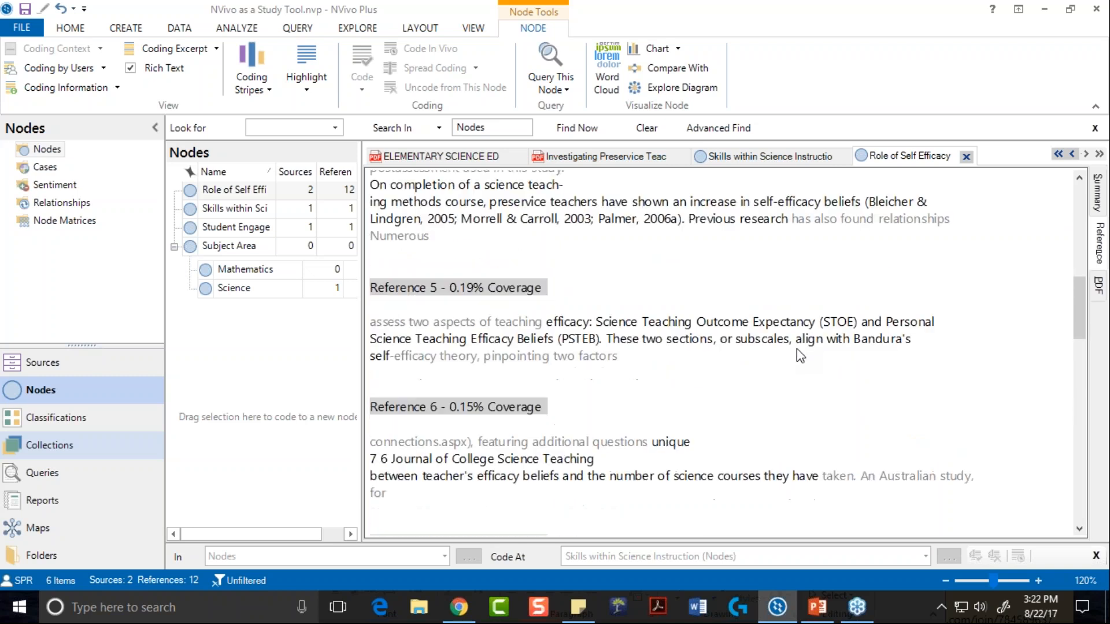
pyautogui.scroll(-2, 796, 349)
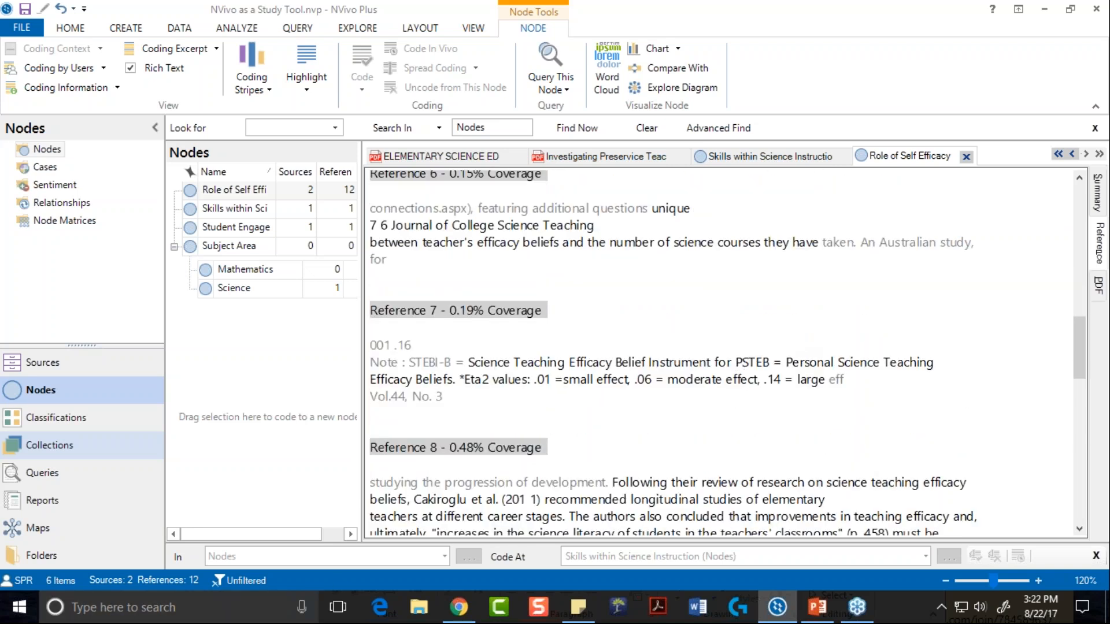
pyautogui.scroll(6, 723, 384)
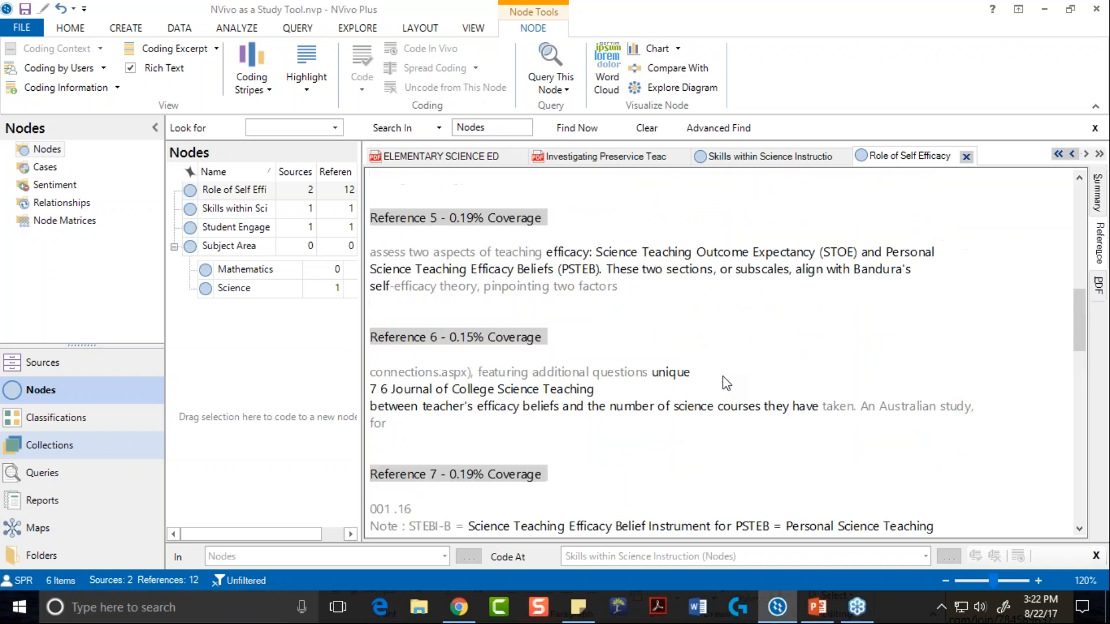
pyautogui.scroll(5, 720, 377)
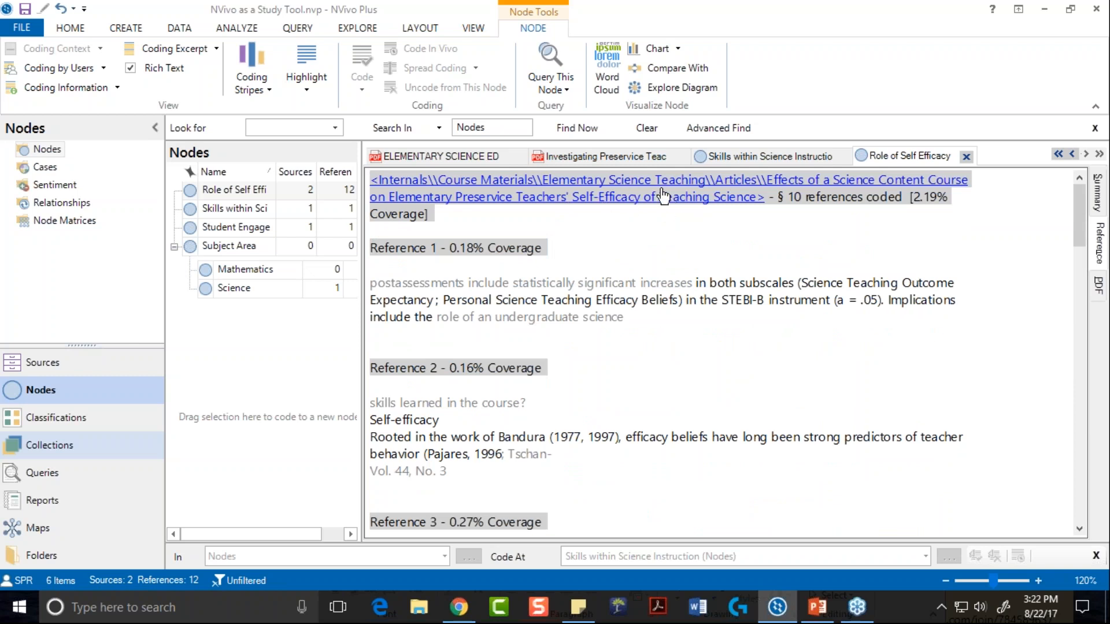
pyautogui.click(605, 190)
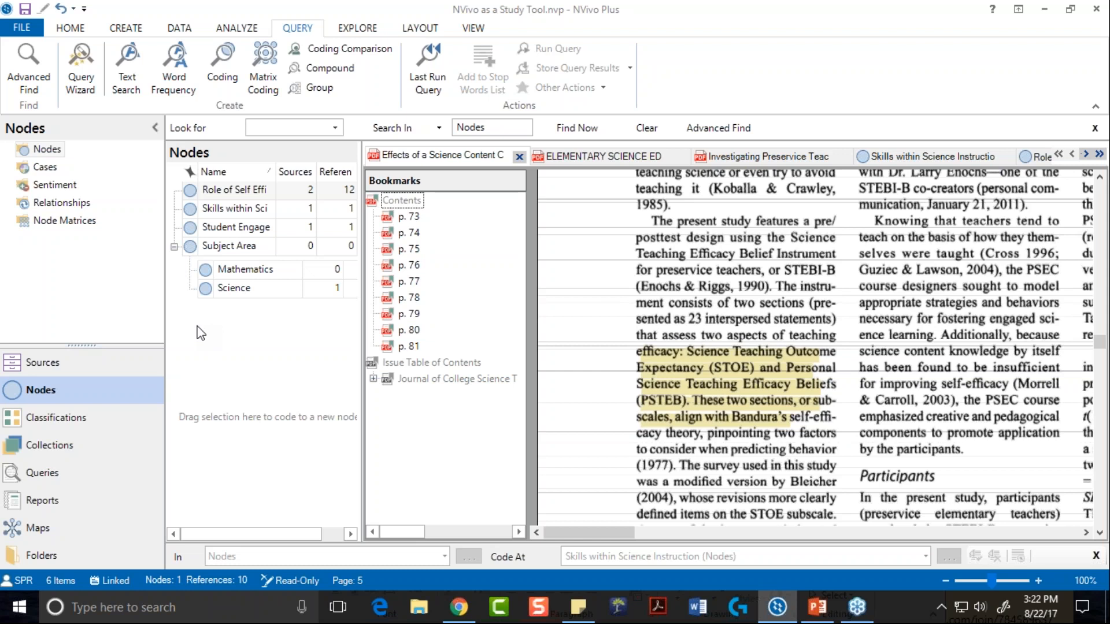
# Step: Open the coded references of the Science and Student Engagement nodes, widening the node list to show full names and counts
pyautogui.click(231, 294)
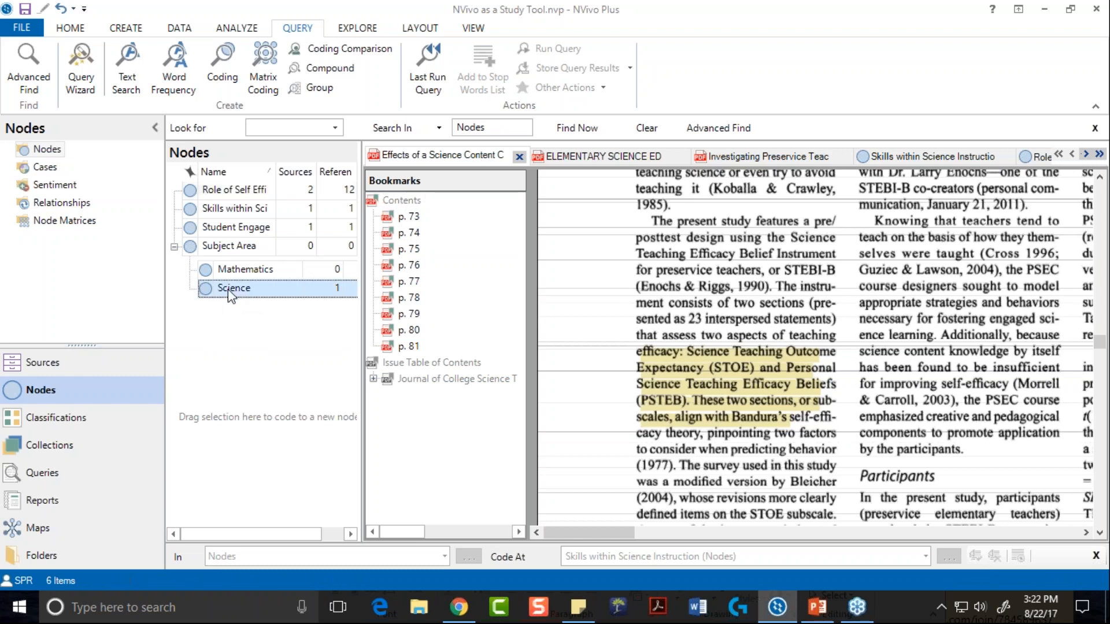
pyautogui.doubleClick(231, 289)
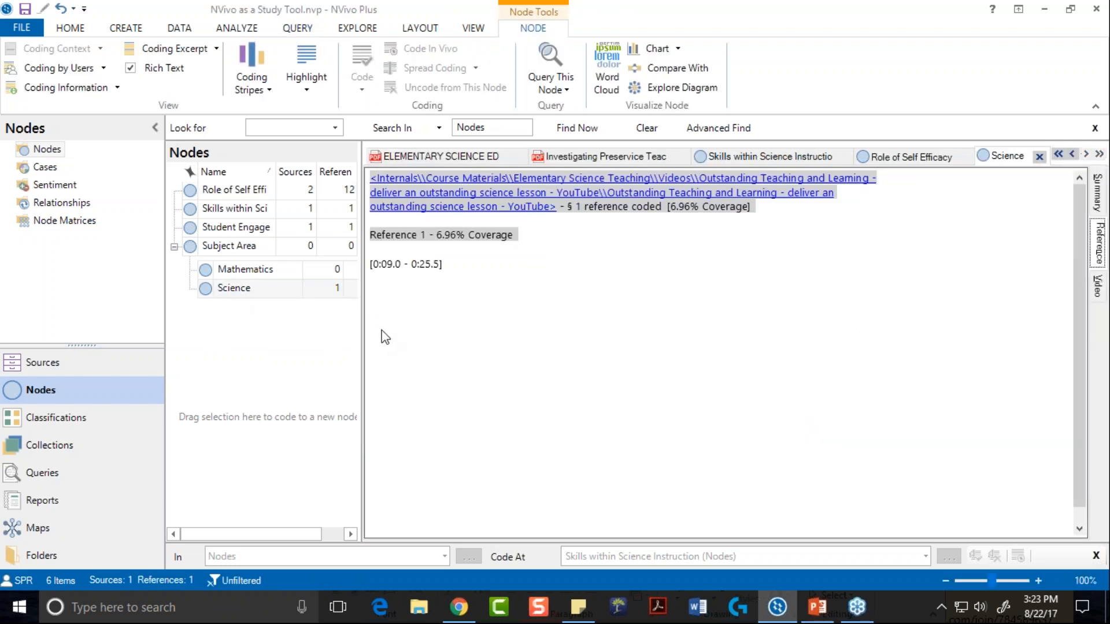
pyautogui.moveTo(363, 337); pyautogui.dragTo(425, 335)
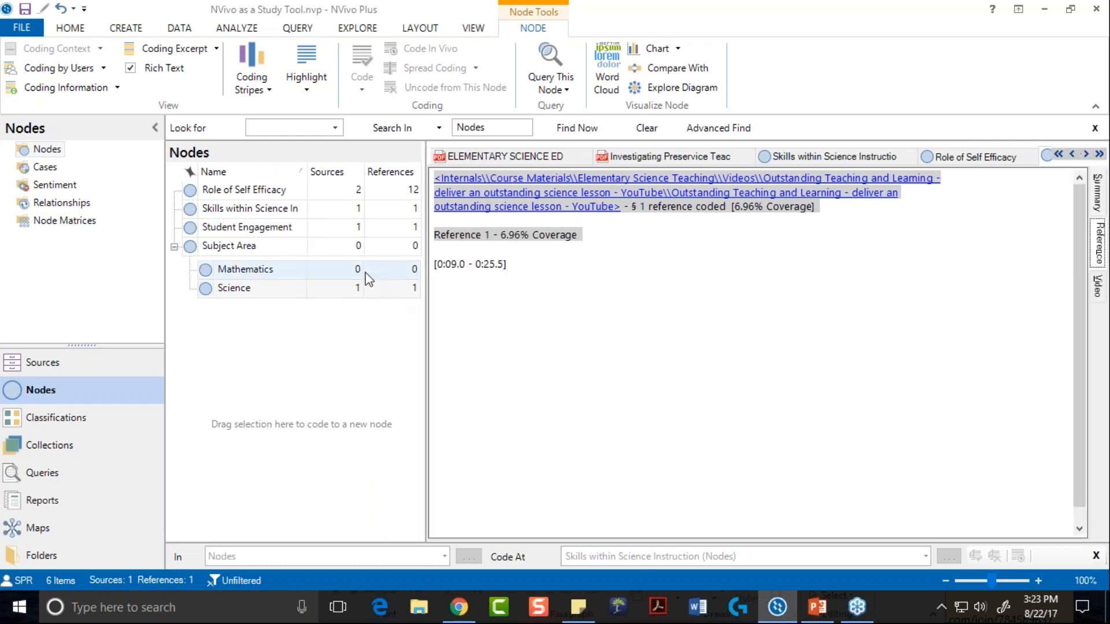
pyautogui.click(230, 229)
pyautogui.doubleClick(230, 229)
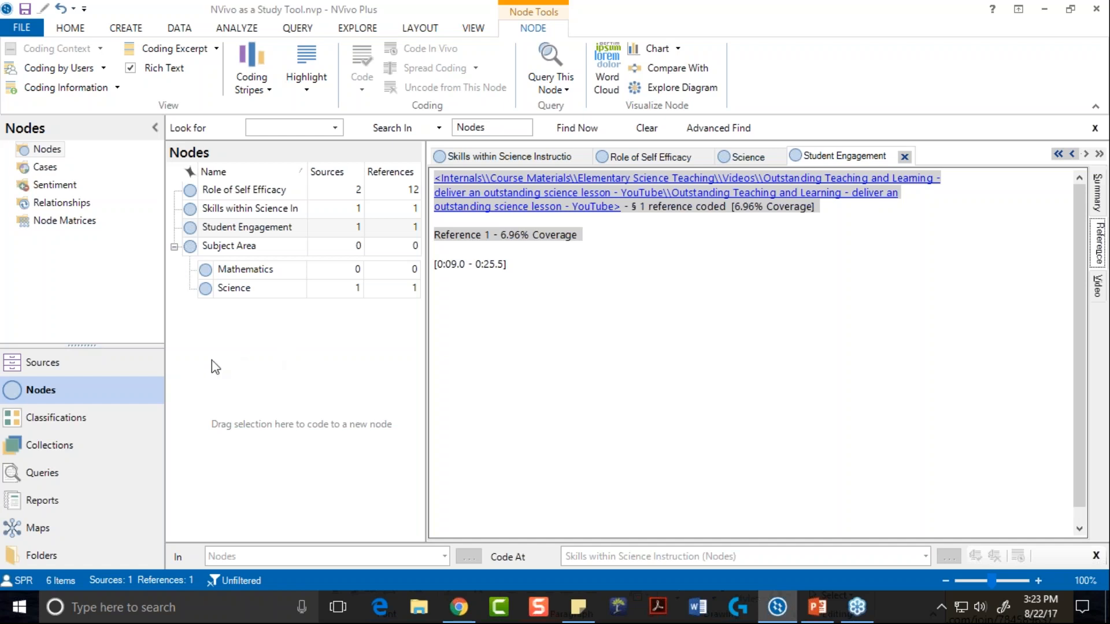
# Step: Create a new top-level node named Important Quotes
pyautogui.rightClick(276, 351)
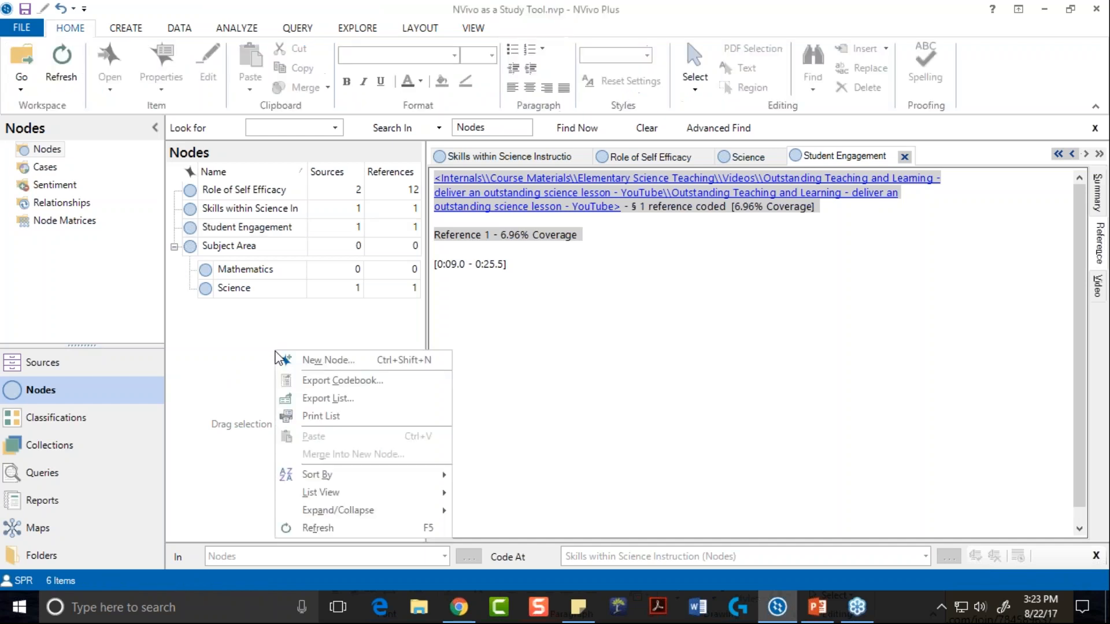
pyautogui.click(316, 361)
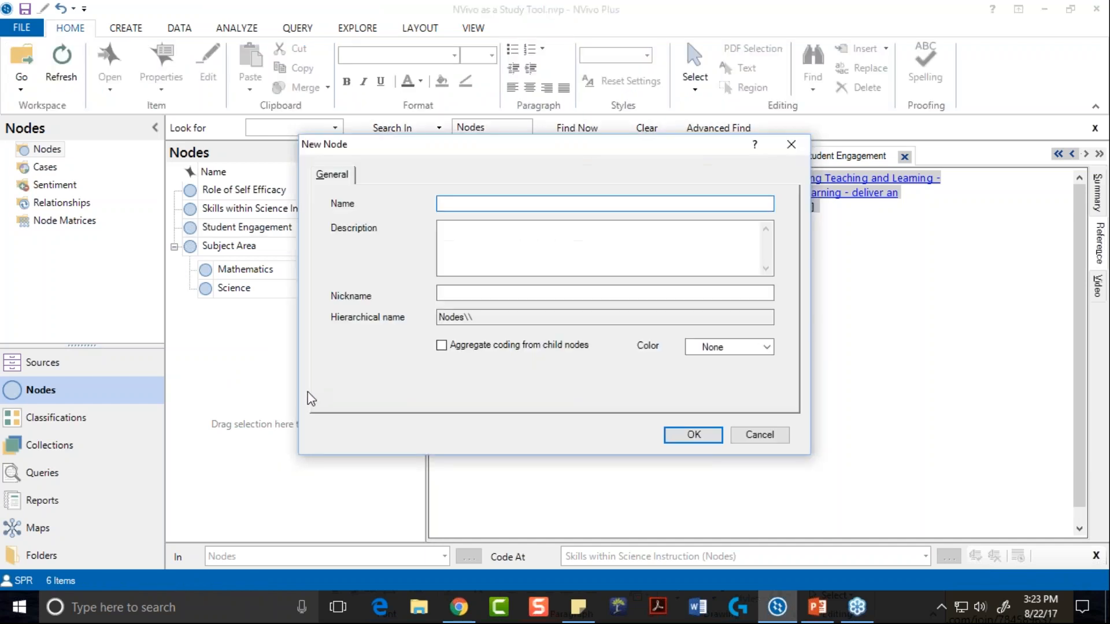
pyautogui.write('Important Quotes')
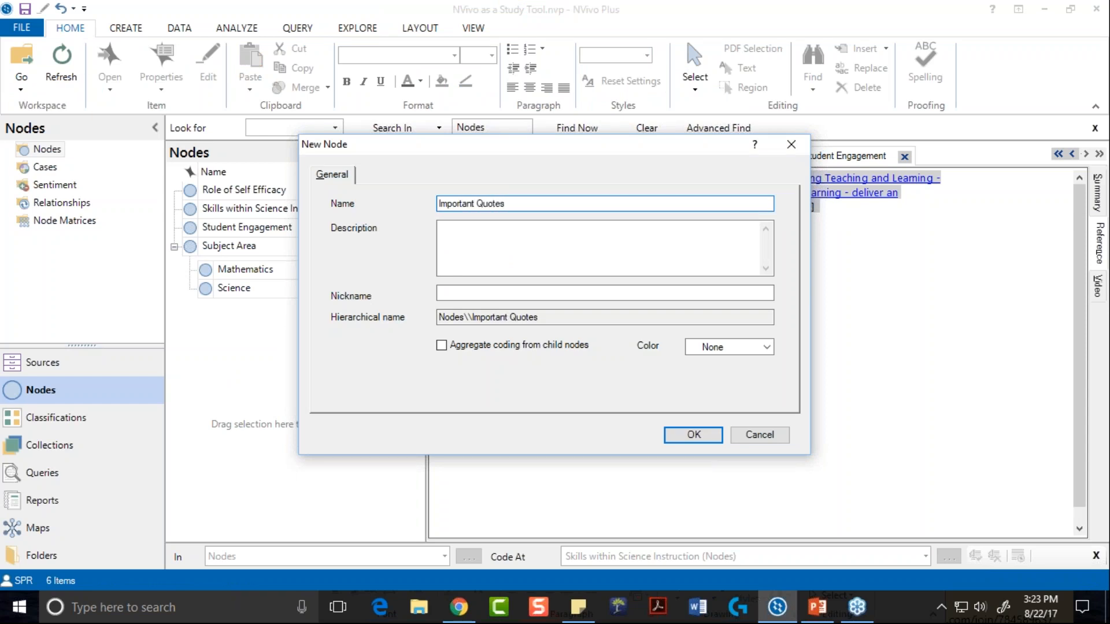
pyautogui.click(676, 433)
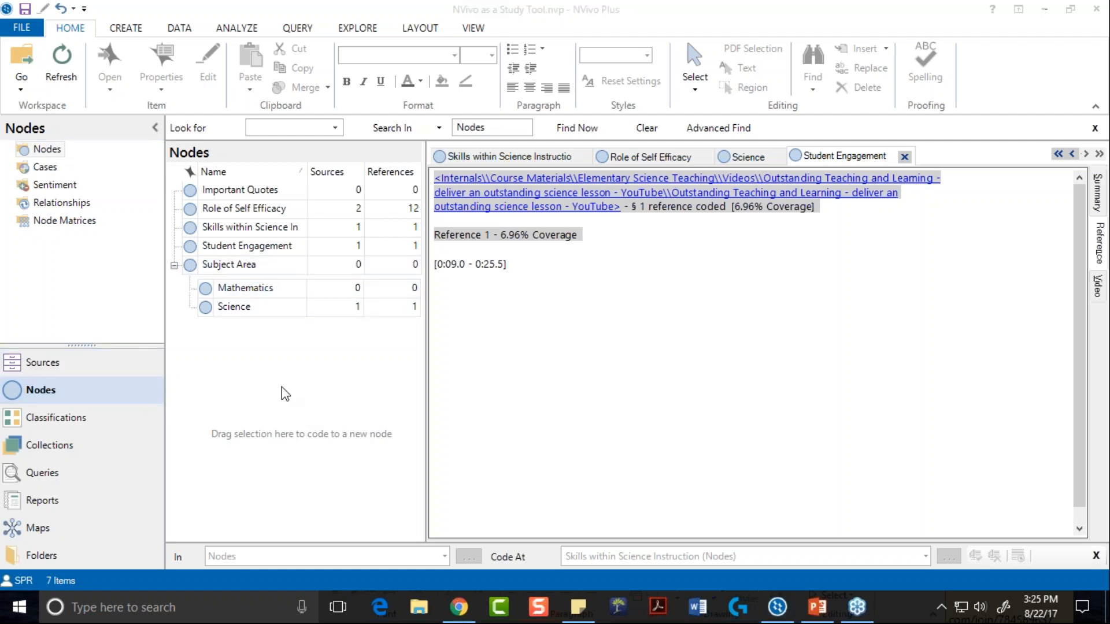
# Step: List the source articles and close the open Student Engagement, Science and Skills within Science Instruction nodes
pyautogui.click(73, 365)
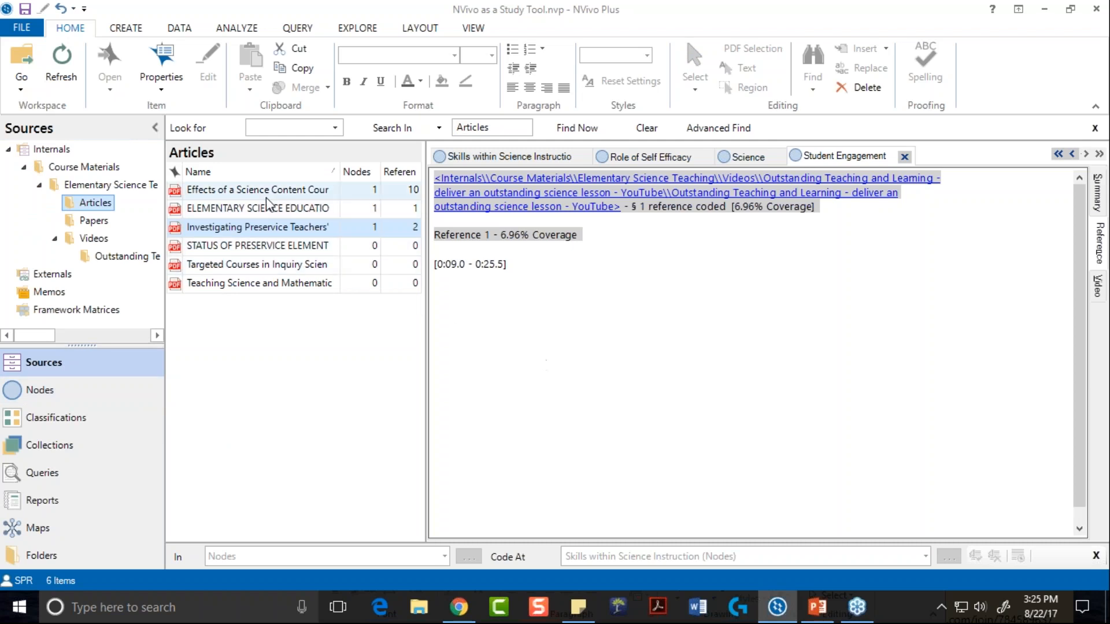
pyautogui.click(505, 156)
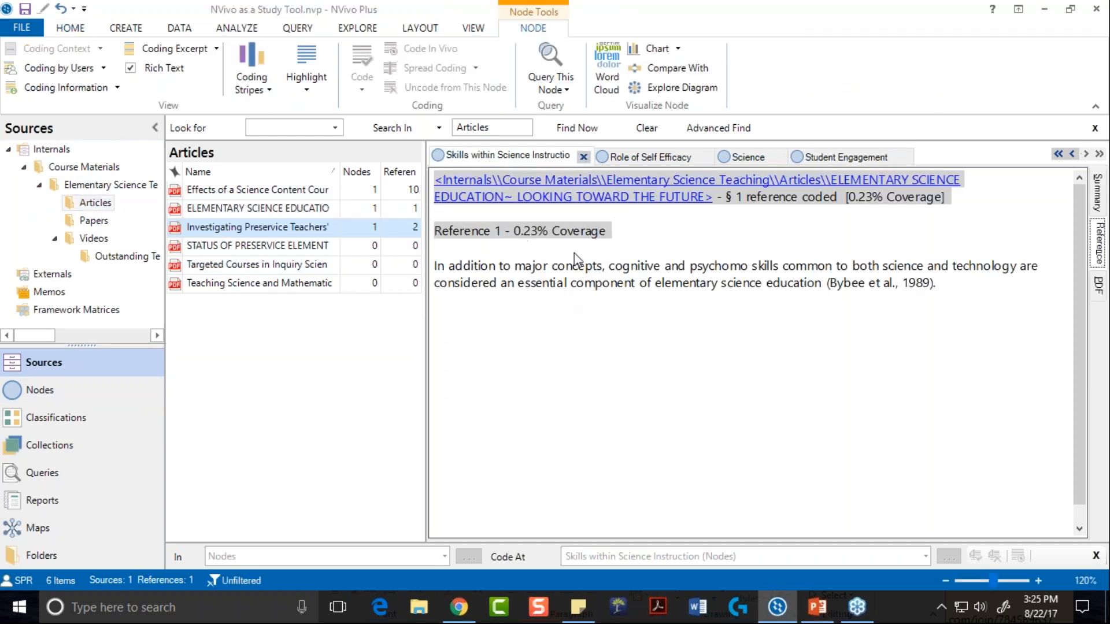
pyautogui.click(643, 157)
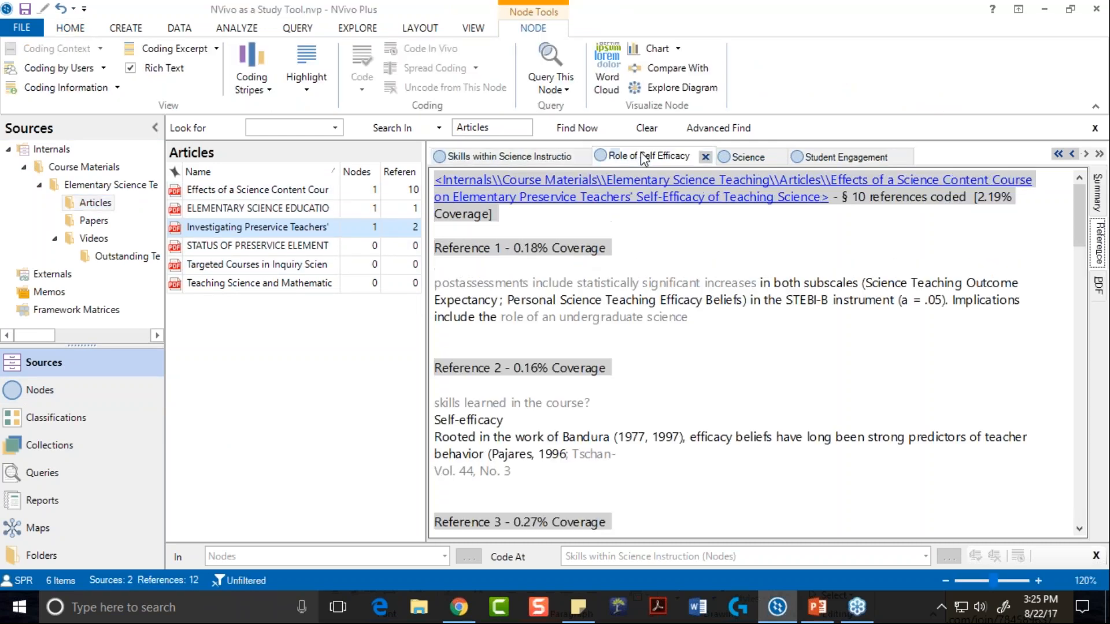
pyautogui.click(903, 157)
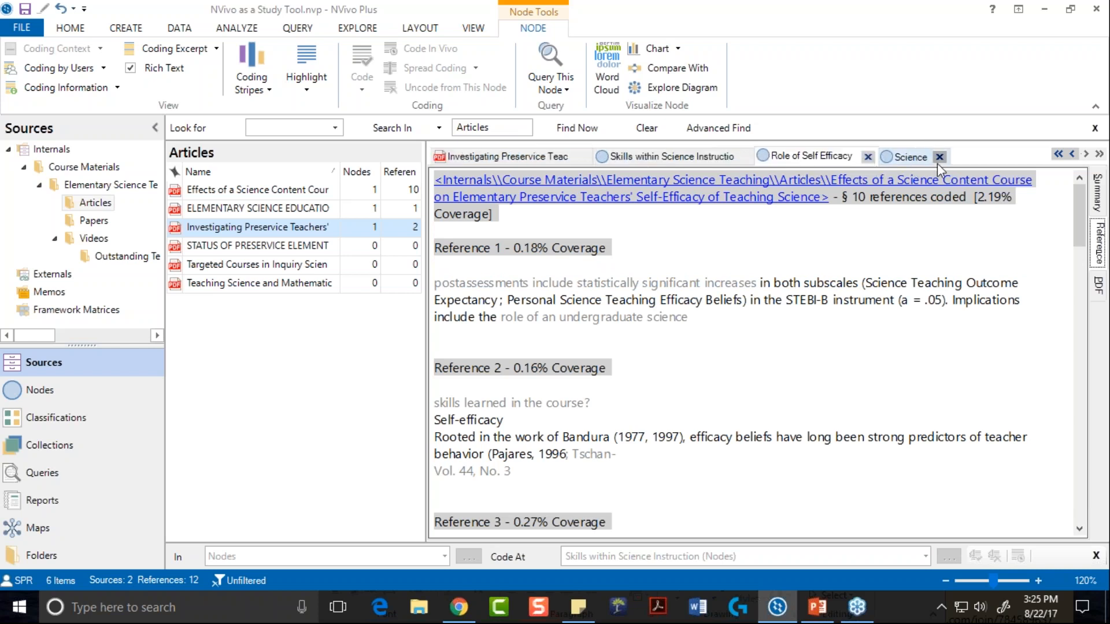
pyautogui.click(939, 157)
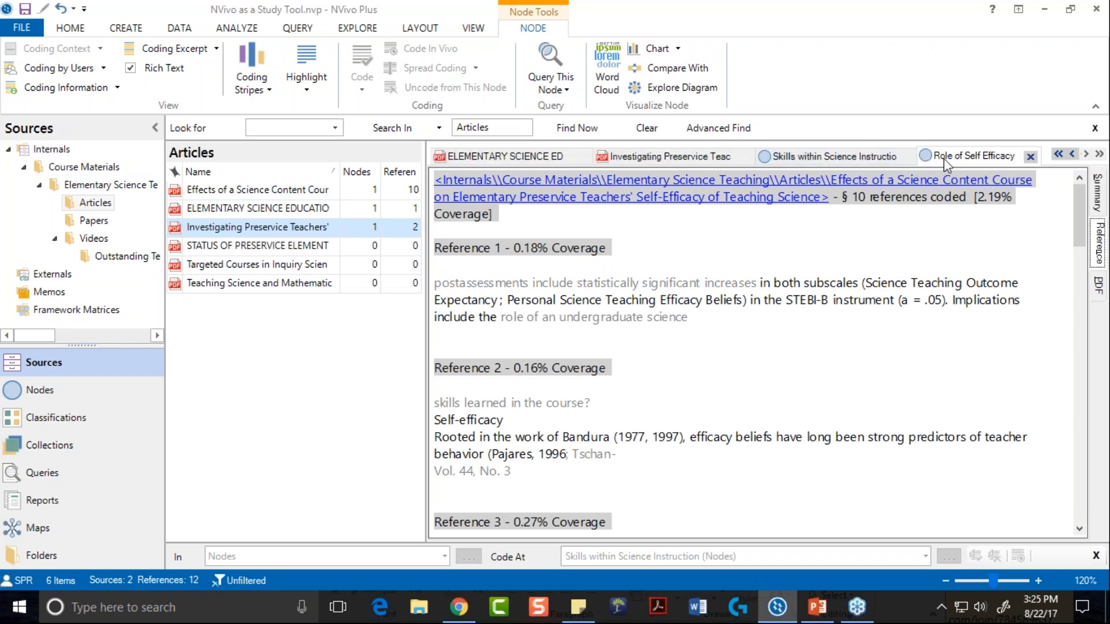
pyautogui.click(901, 157)
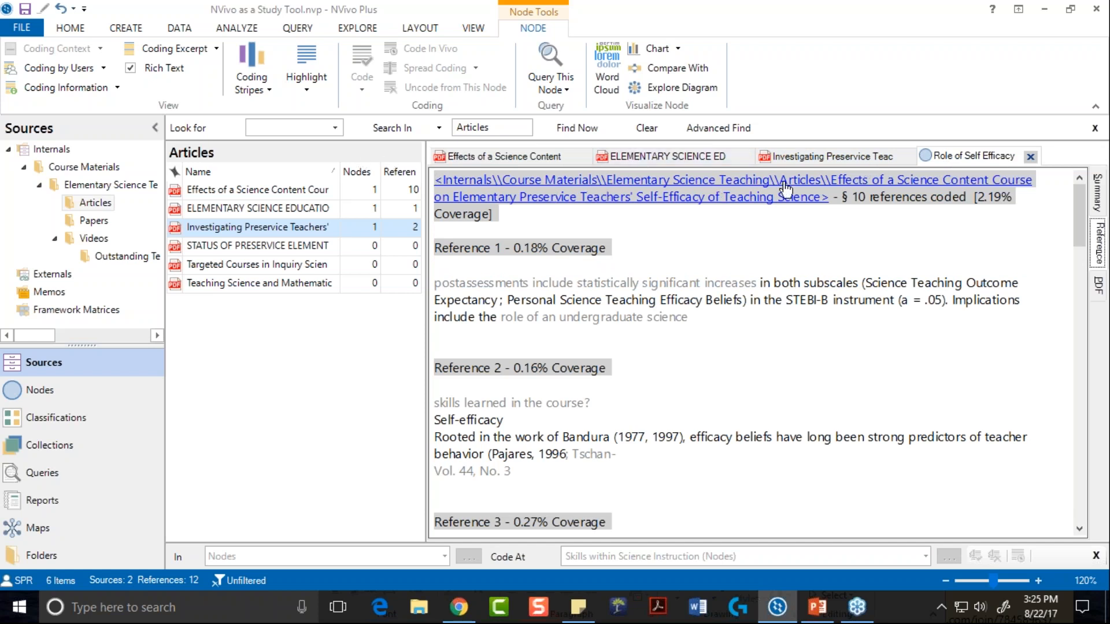
# Step: Examine the Investigating Preservice Teachers' article from its beginning through to the Research questions section on its third page
pyautogui.click(797, 161)
pyautogui.scroll(-10, 703, 298)
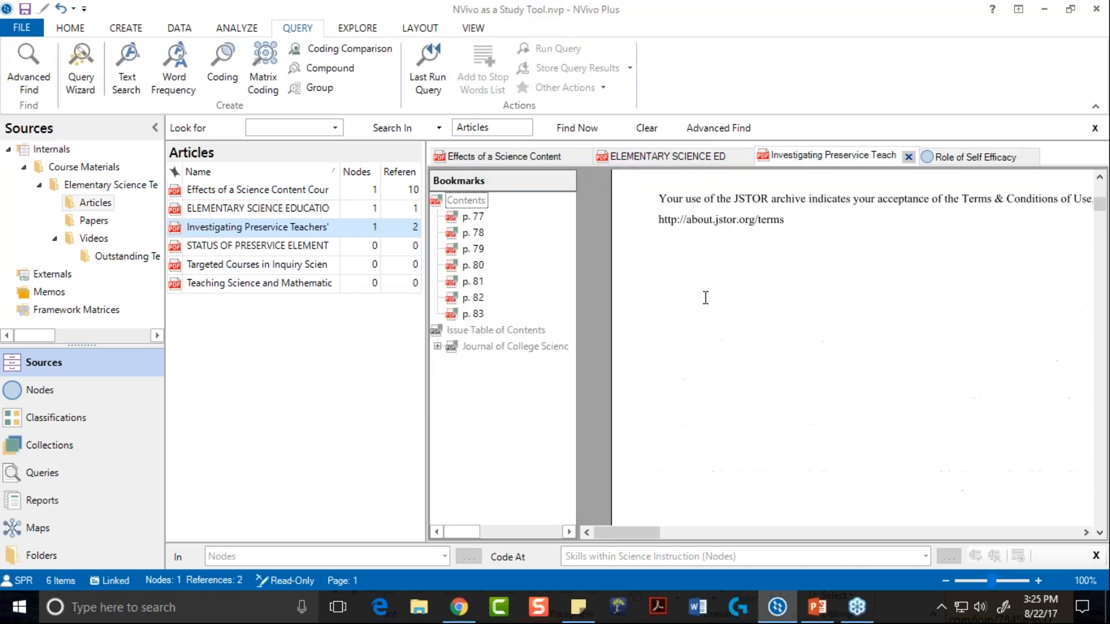
pyautogui.scroll(-20, 703, 298)
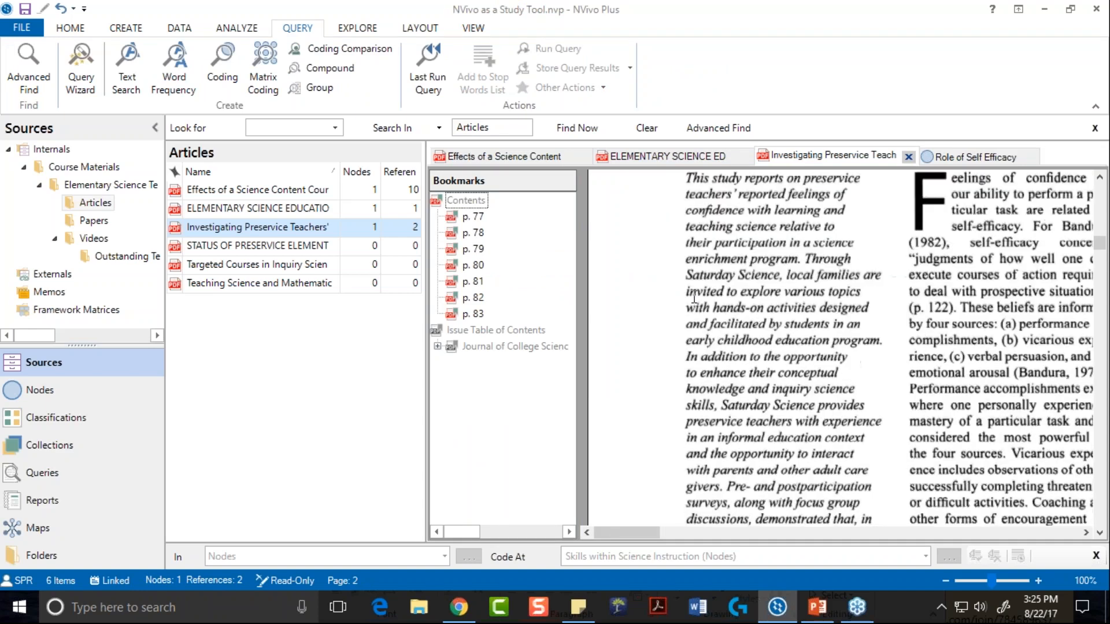
pyautogui.scroll(-10, 694, 297)
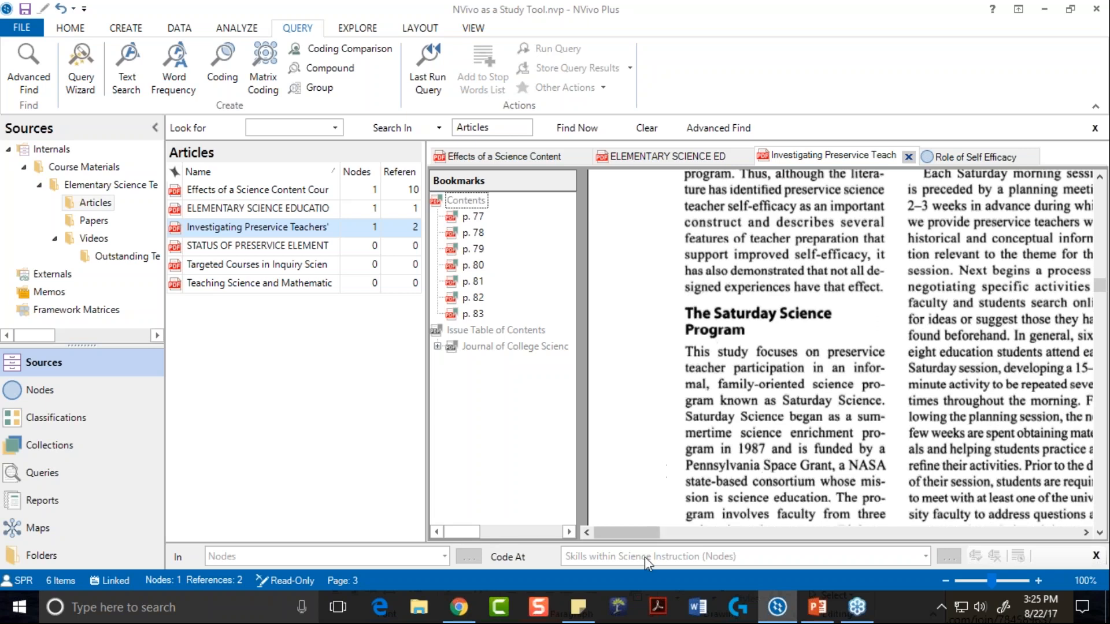
pyautogui.scroll(-8, 635, 528)
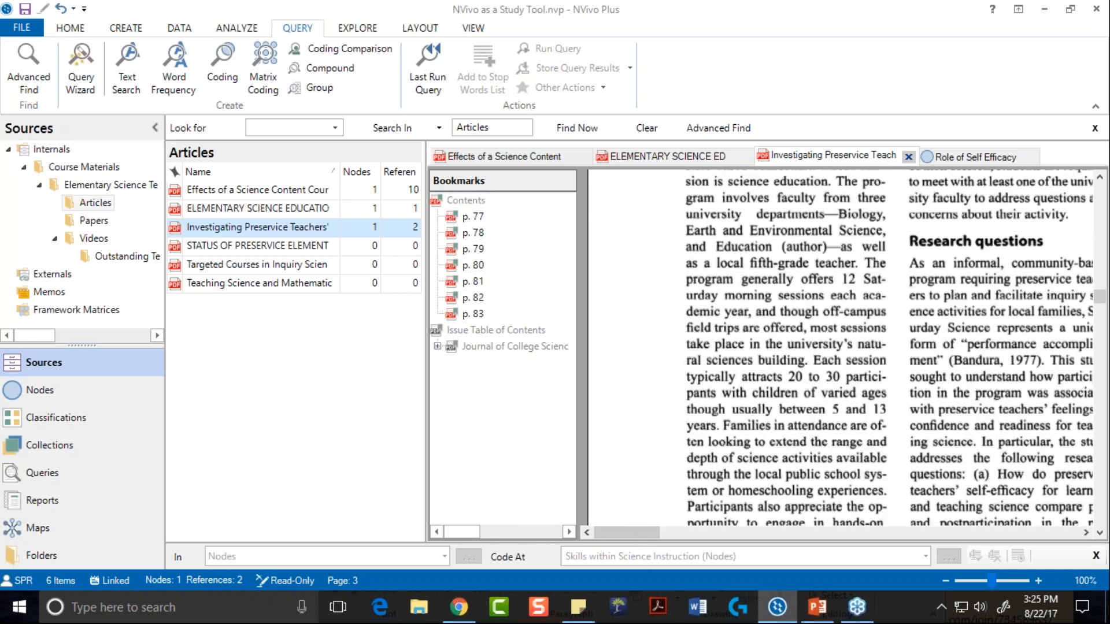
pyautogui.scroll(3, 759, 383)
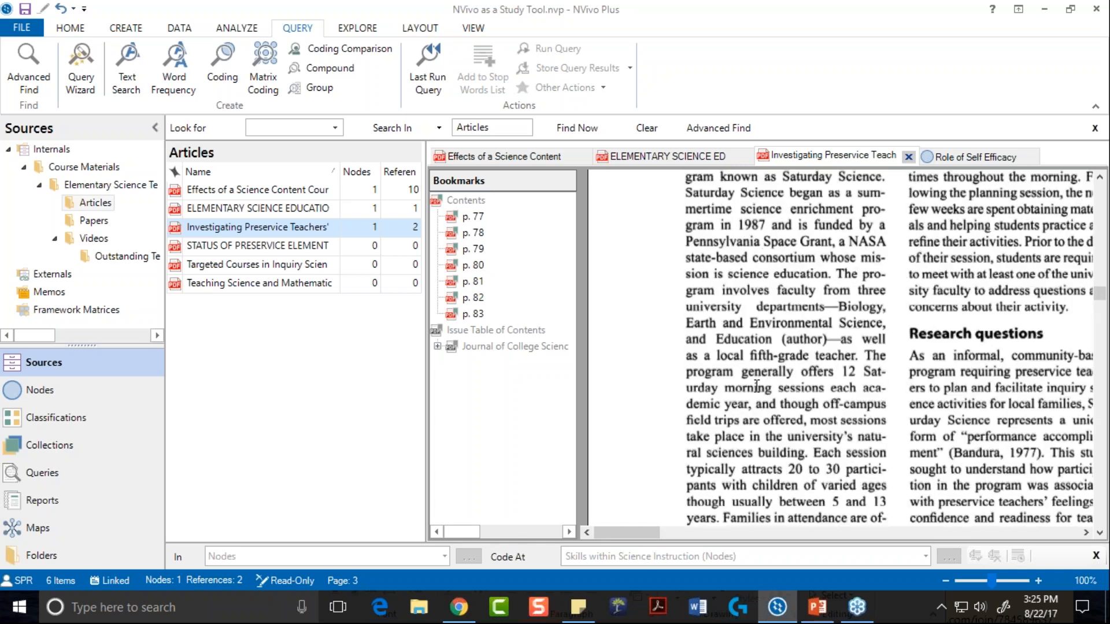
pyautogui.moveTo(636, 532); pyautogui.dragTo(895, 542)
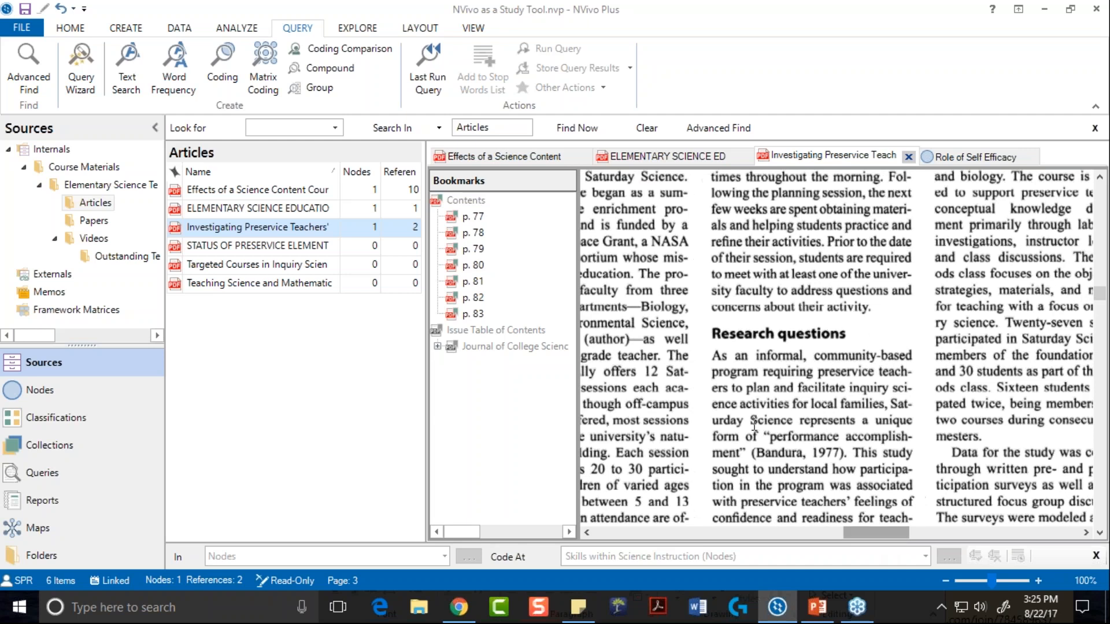
pyautogui.scroll(-2, 717, 403)
pyautogui.scroll(-2, 718, 403)
pyautogui.scroll(2, 717, 403)
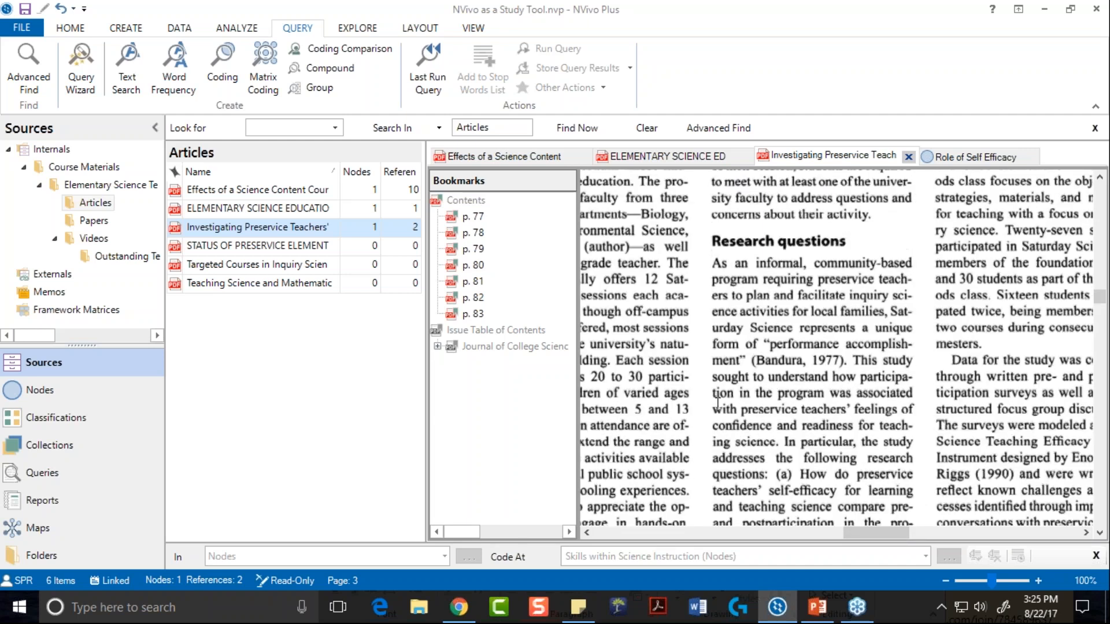
pyautogui.scroll(-2, 718, 402)
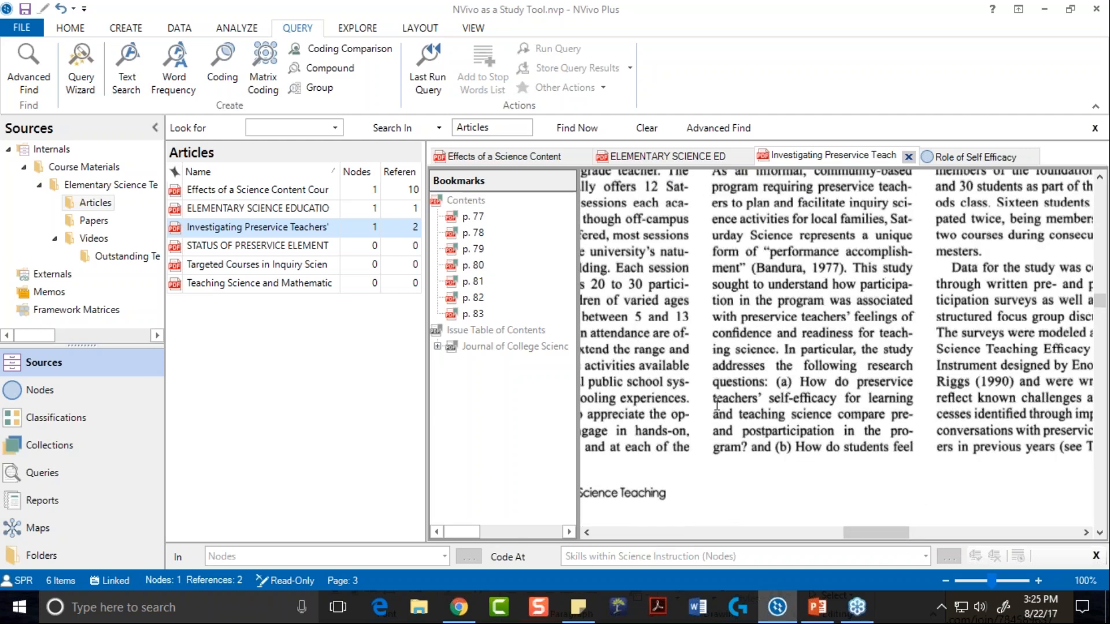
pyautogui.scroll(2, 717, 402)
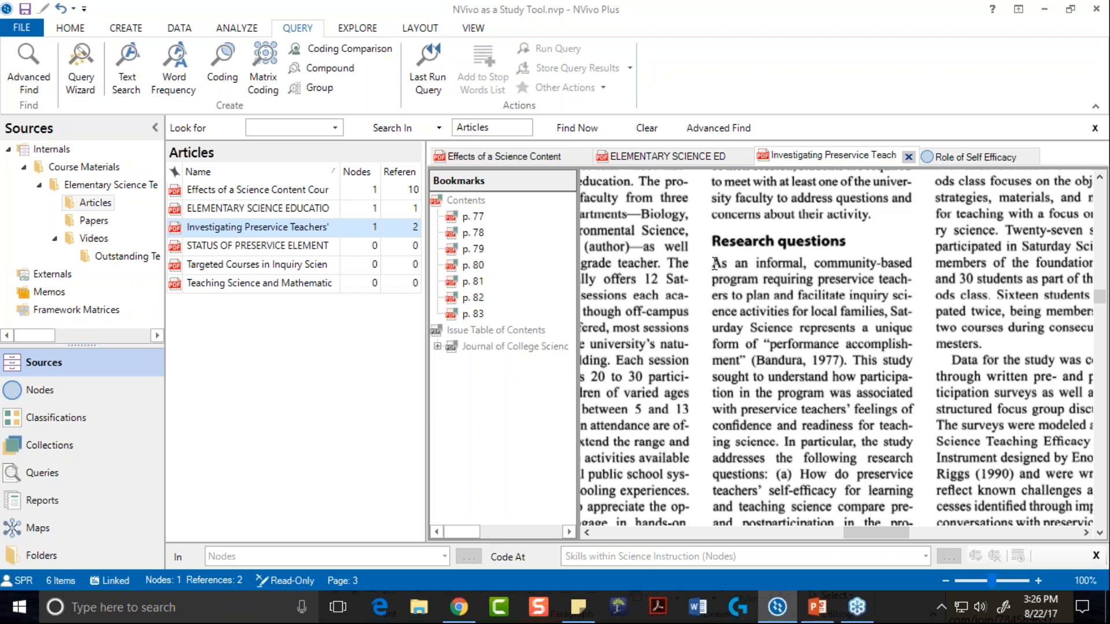
# Step: Annotate the opening passage under Research questions, "an informal, community-based" through "performance accomplish-", with "This is a specific program for one community"
pyautogui.moveTo(715, 264)
pyautogui.mouseDown()
pyautogui.moveTo(732, 330)
pyautogui.moveTo(716, 265)
pyautogui.mouseUp()
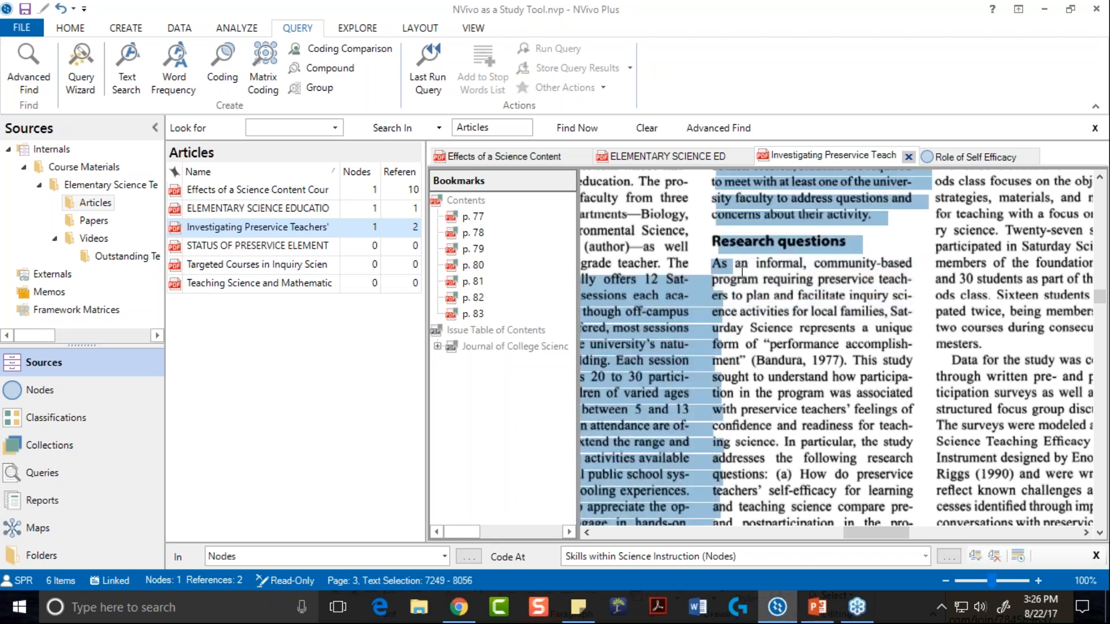
pyautogui.click(762, 296)
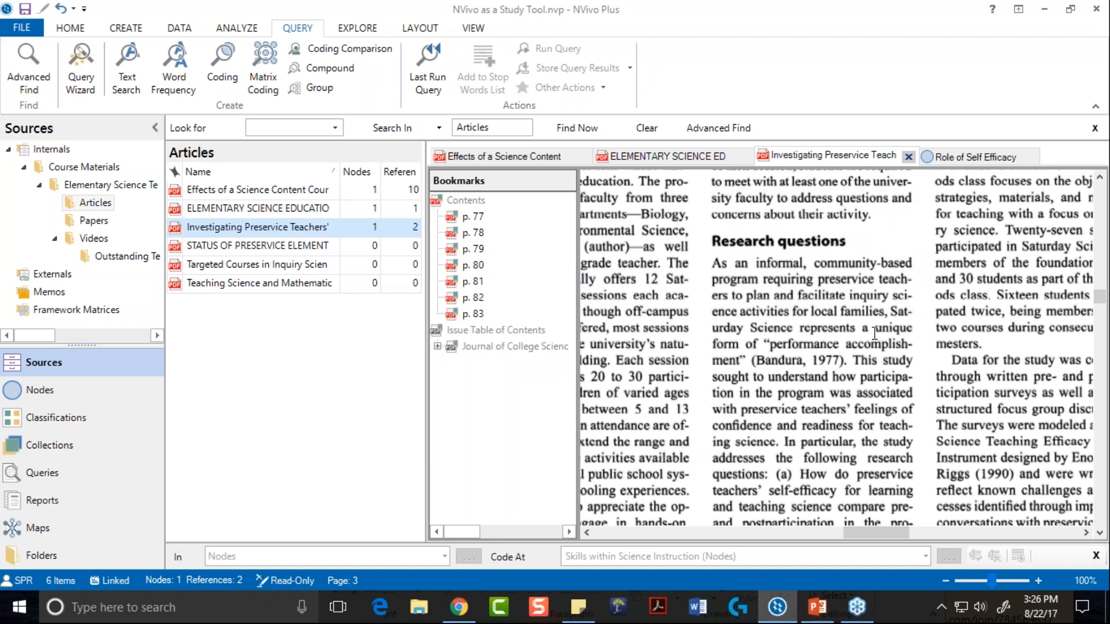
pyautogui.moveTo(917, 347); pyautogui.dragTo(729, 264)
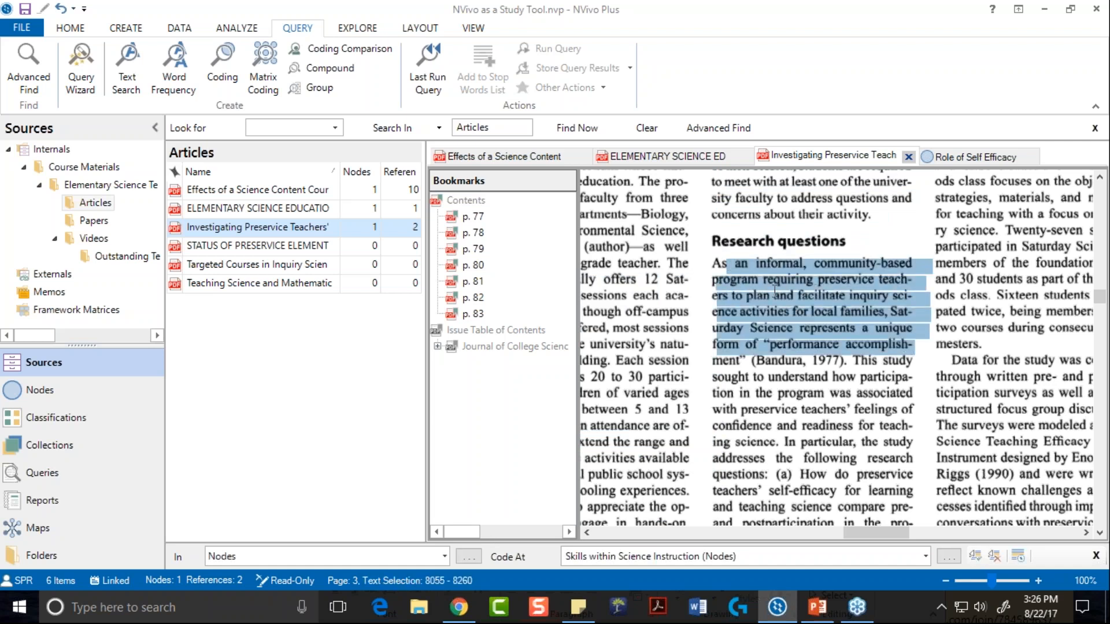
pyautogui.rightClick(775, 291)
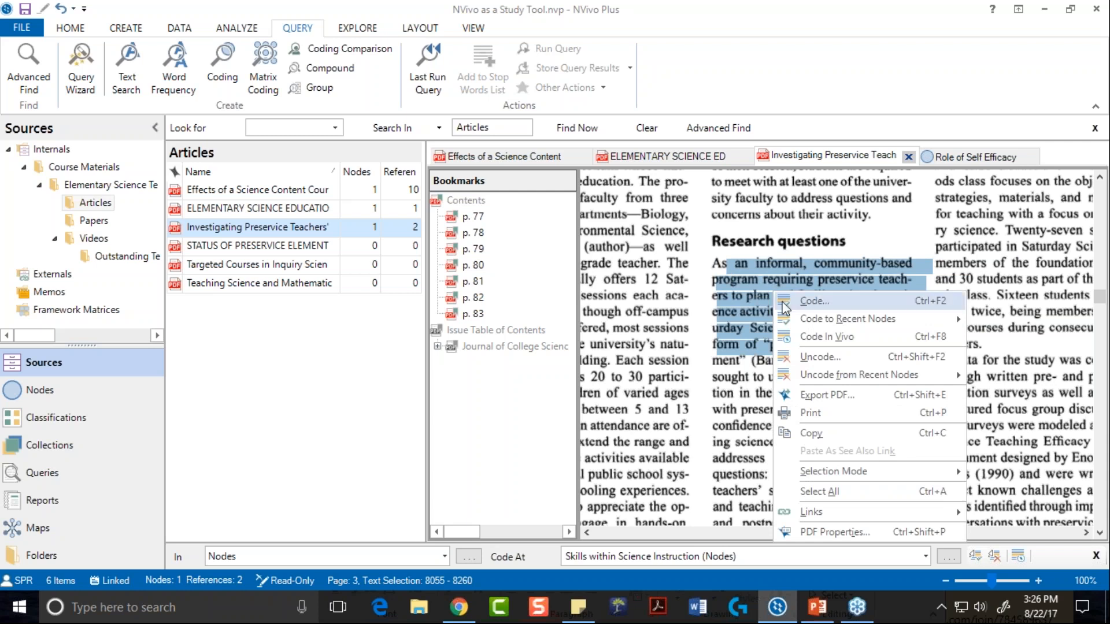
pyautogui.moveTo(826, 514)
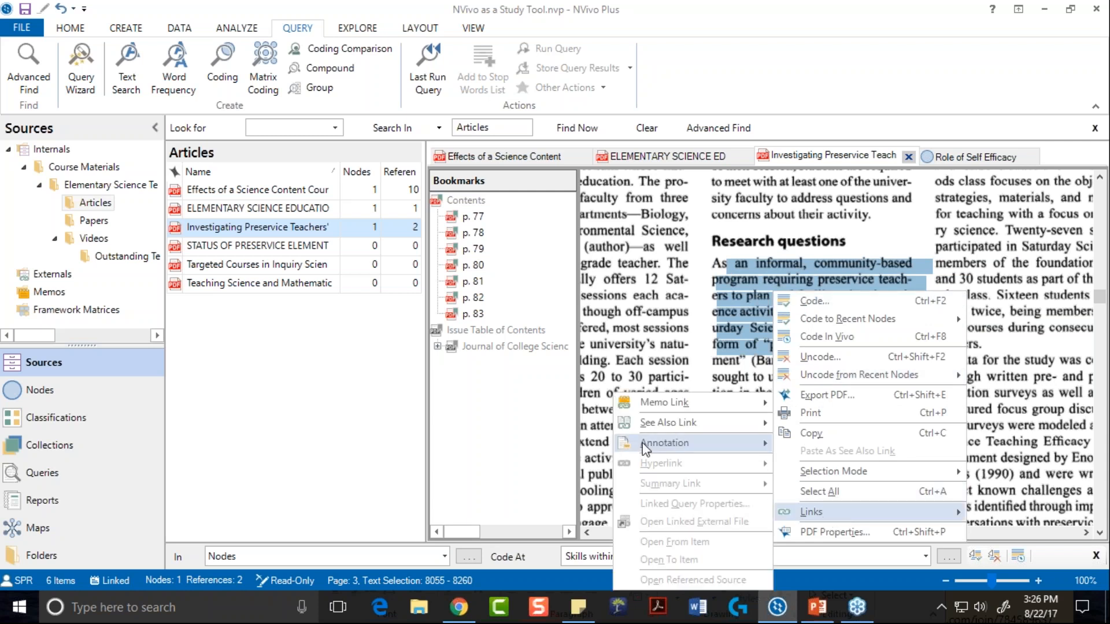
pyautogui.moveTo(672, 448)
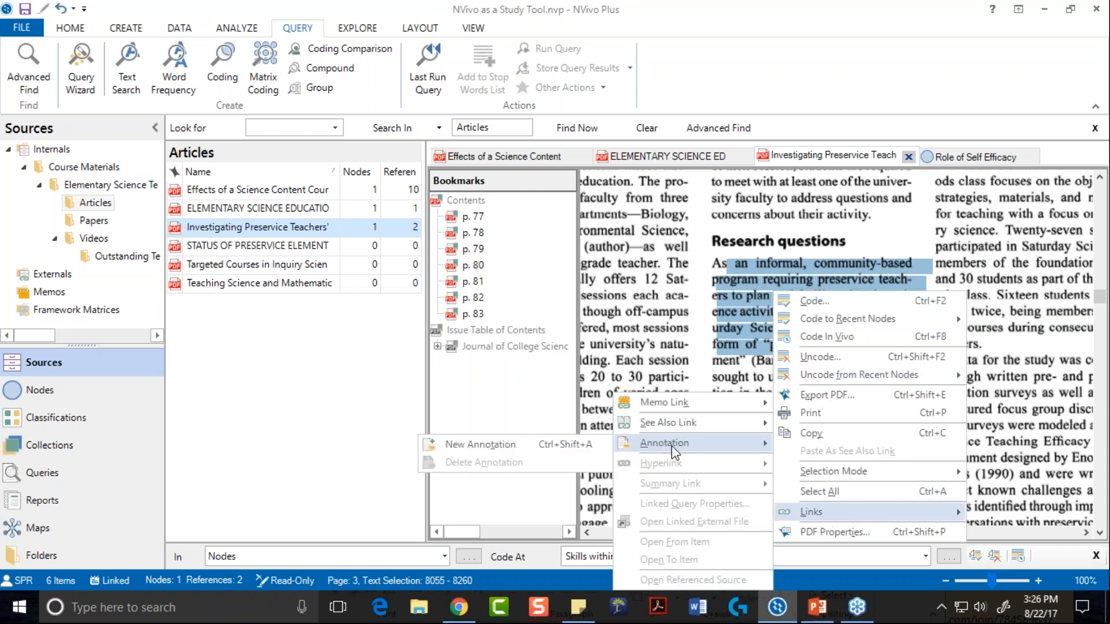
pyautogui.click(523, 446)
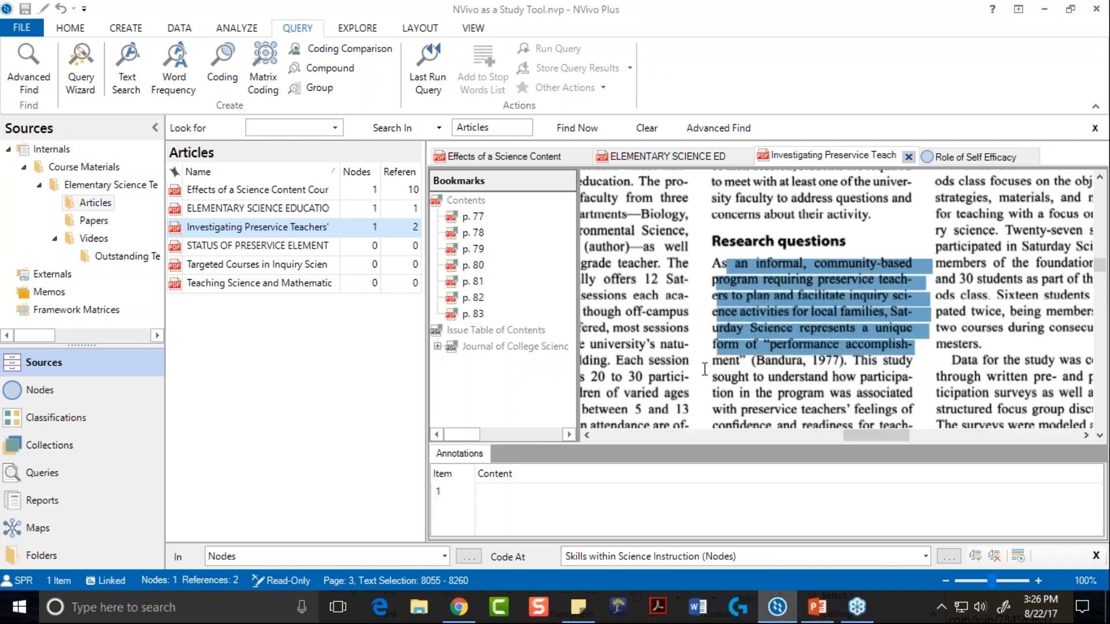
pyautogui.write('This is a specific program for one ')
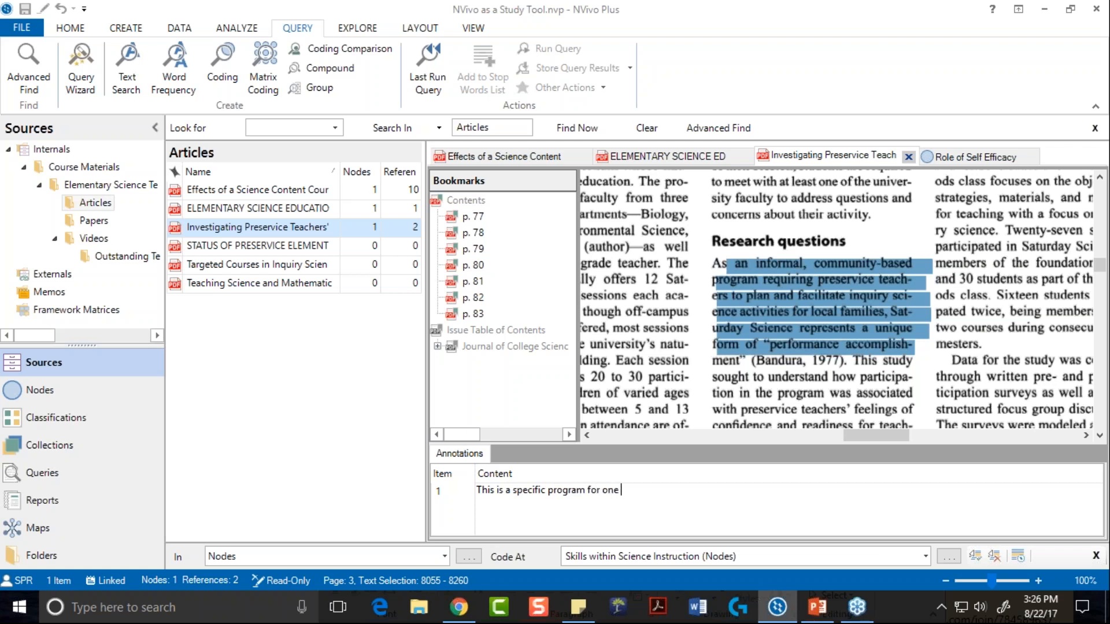
pyautogui.write('community')
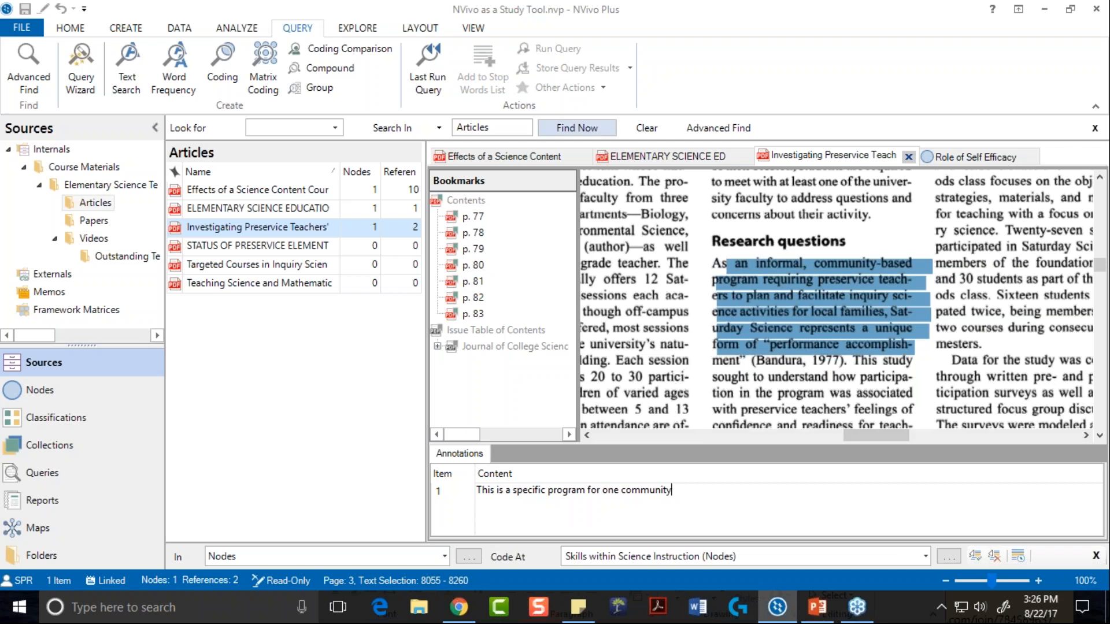
# Step: Hide and redisplay the article's annotations, look up the note belonging to the highlighted passage, and hide the annotations again
pyautogui.click(473, 28)
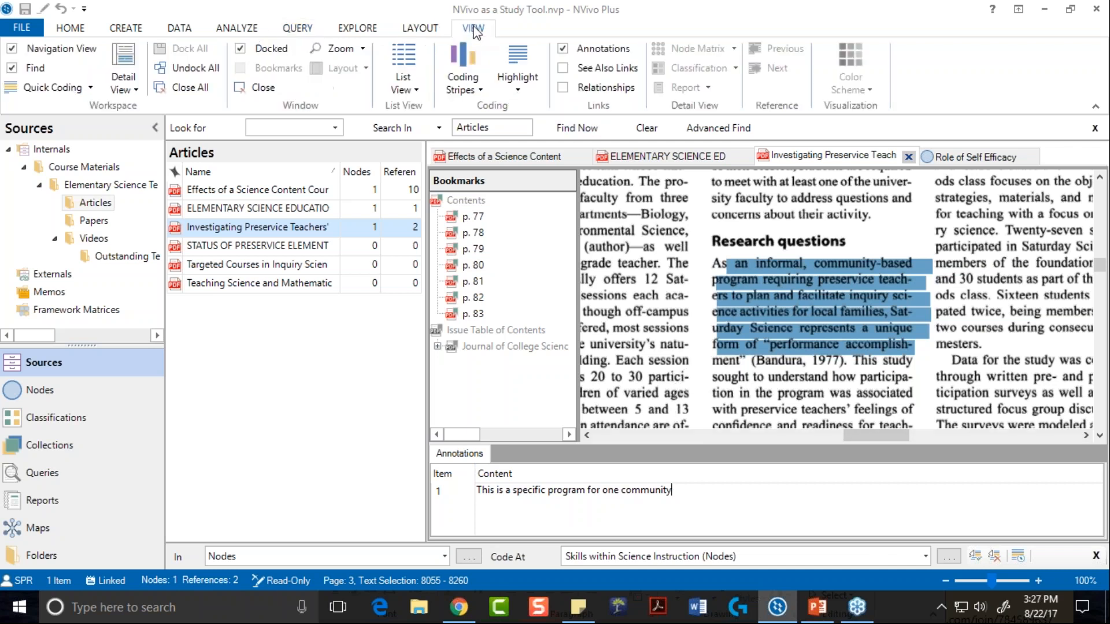
pyautogui.click(562, 48)
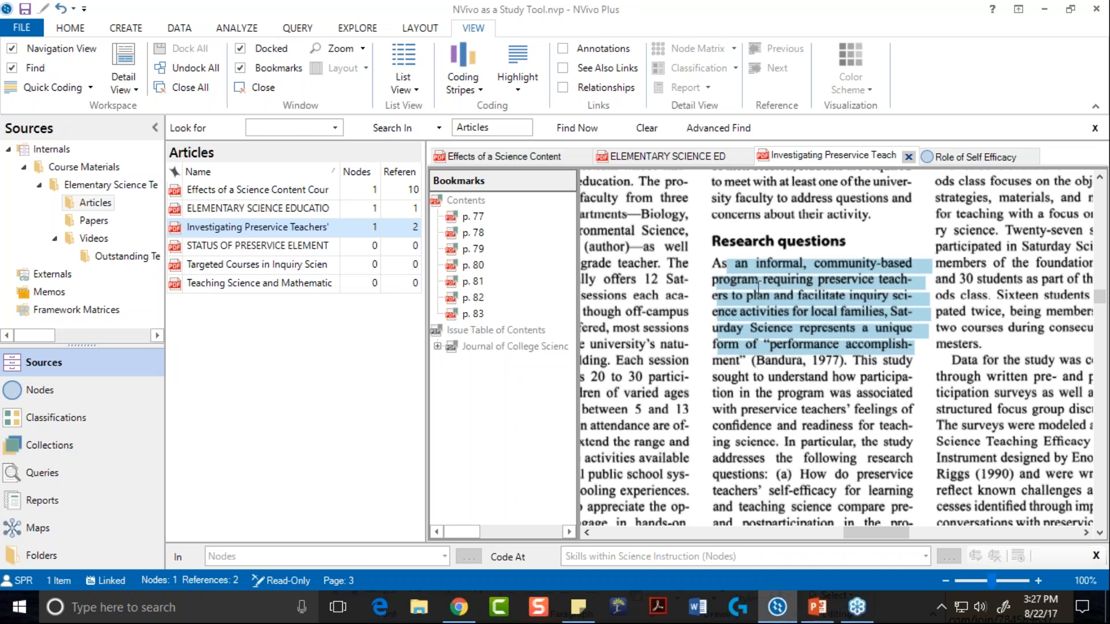
pyautogui.click(563, 51)
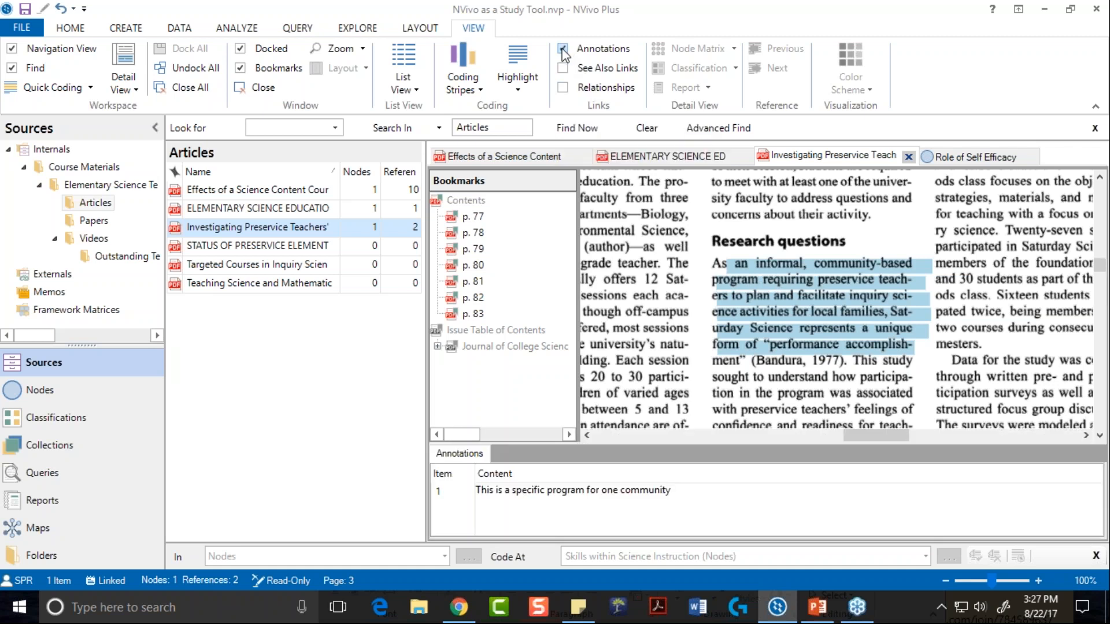
pyautogui.click(779, 301)
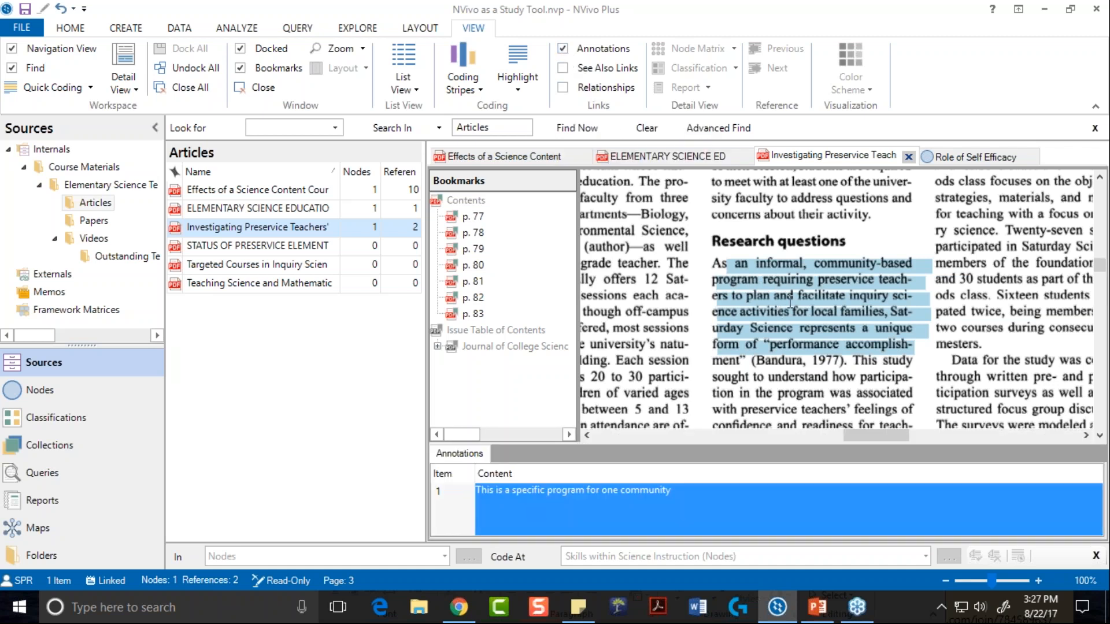
pyautogui.moveTo(605, 501)
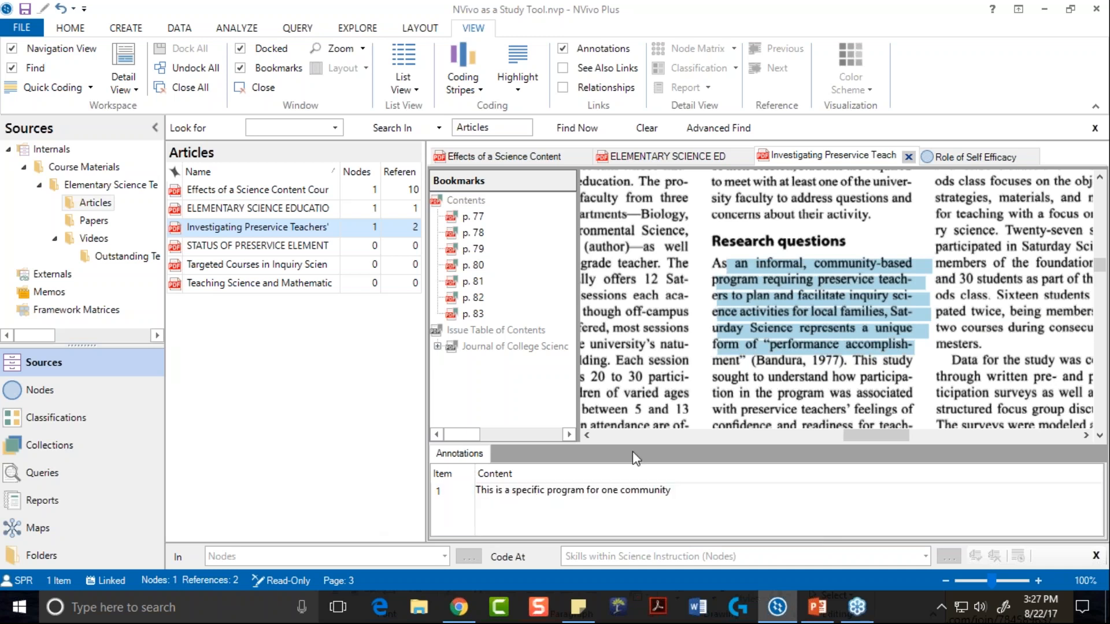
pyautogui.click(564, 51)
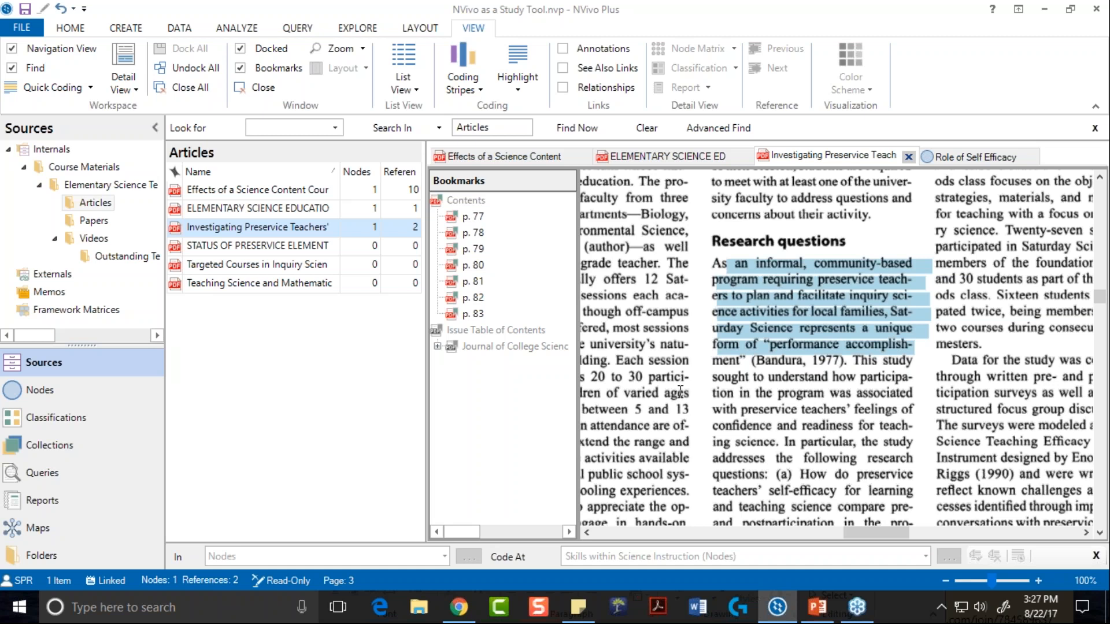
# Step: Open the Investigating Preservice Teachers memo for editing and insert the current date and time
pyautogui.click(397, 363)
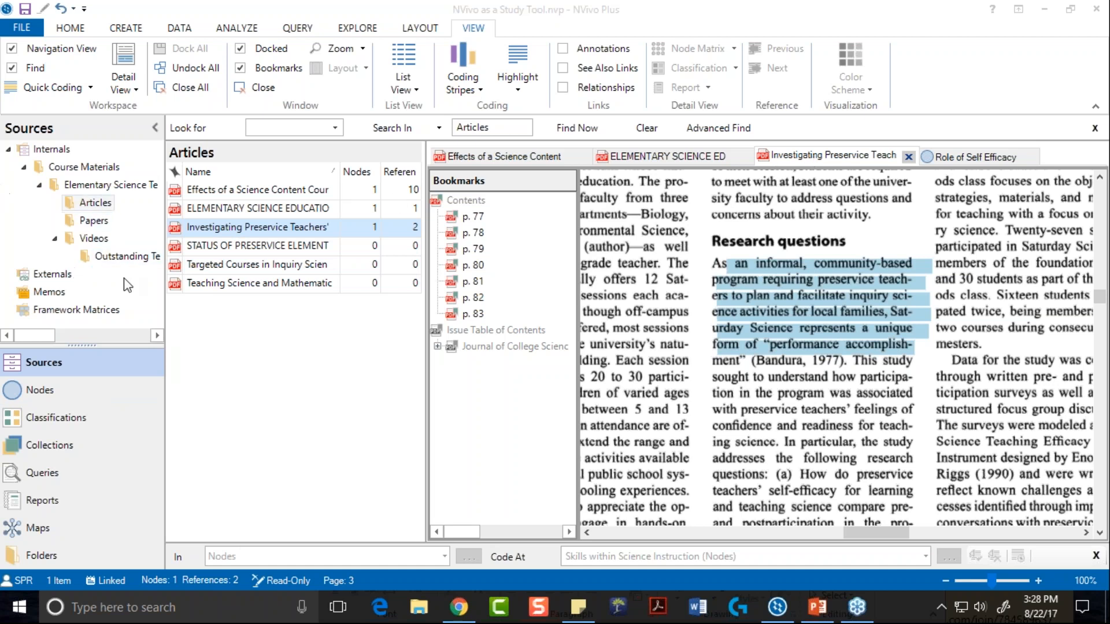
pyautogui.click(51, 292)
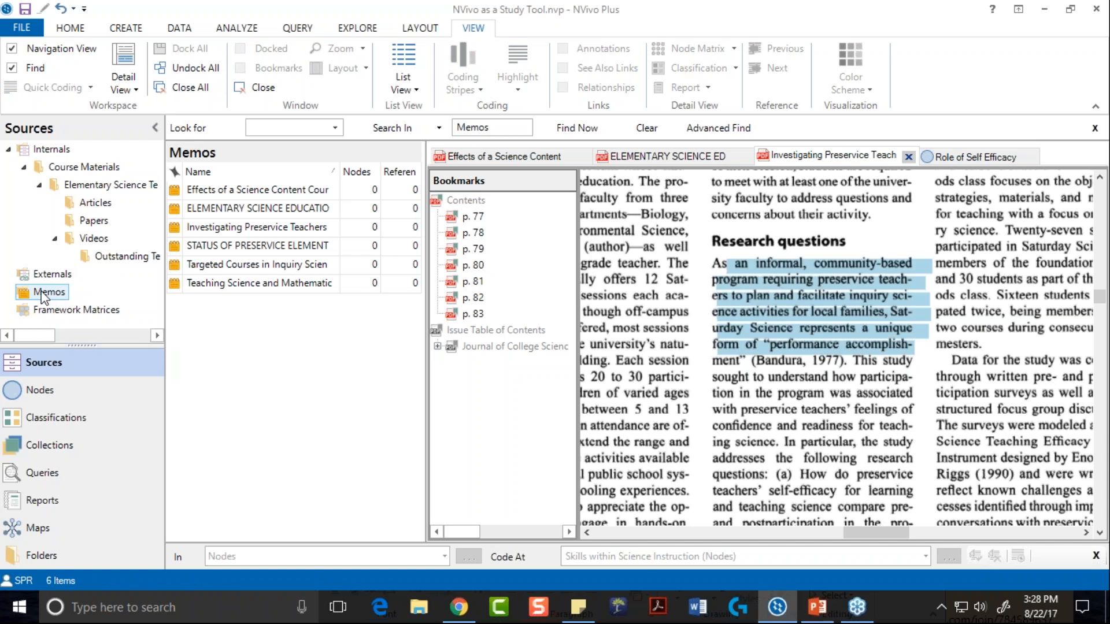
pyautogui.click(216, 231)
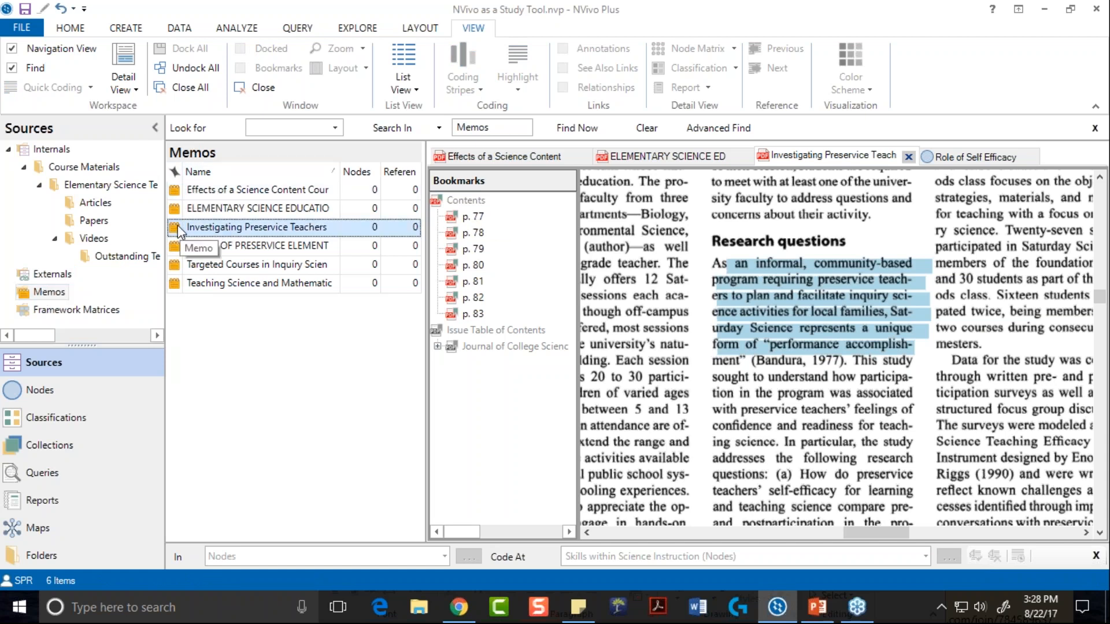
pyautogui.doubleClick(217, 226)
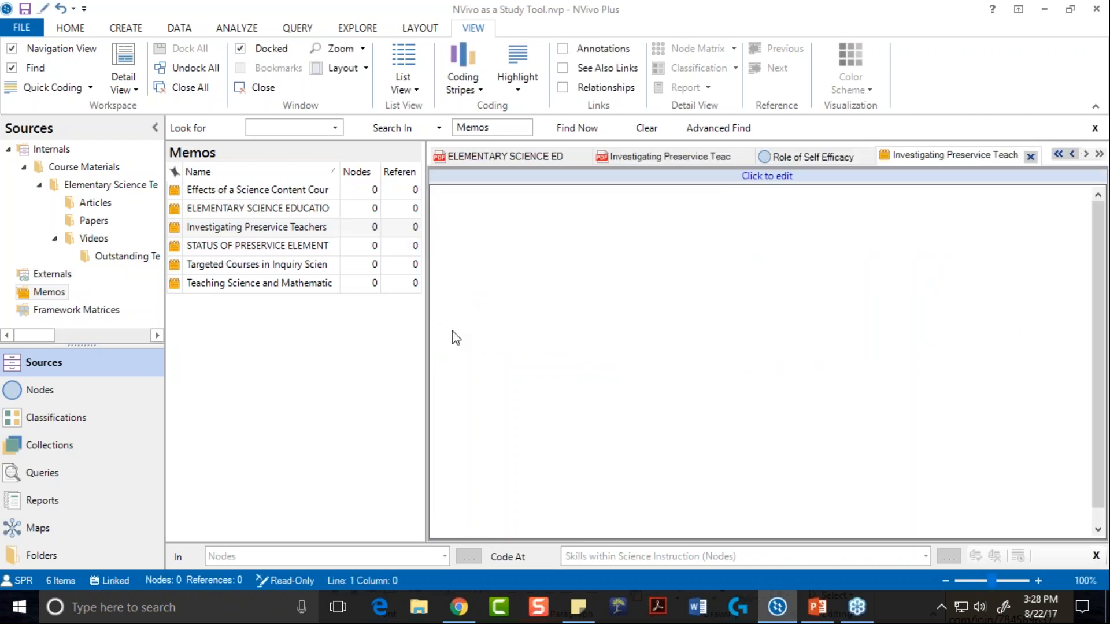
pyautogui.click(767, 176)
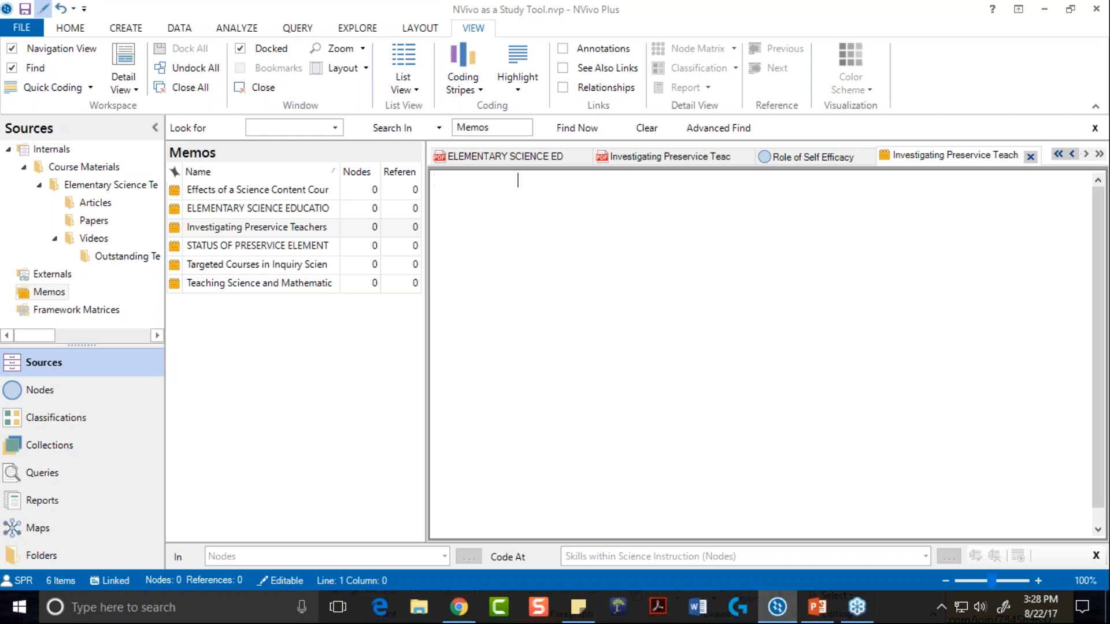
pyautogui.hotkey('ctrl', 'shift', 't')
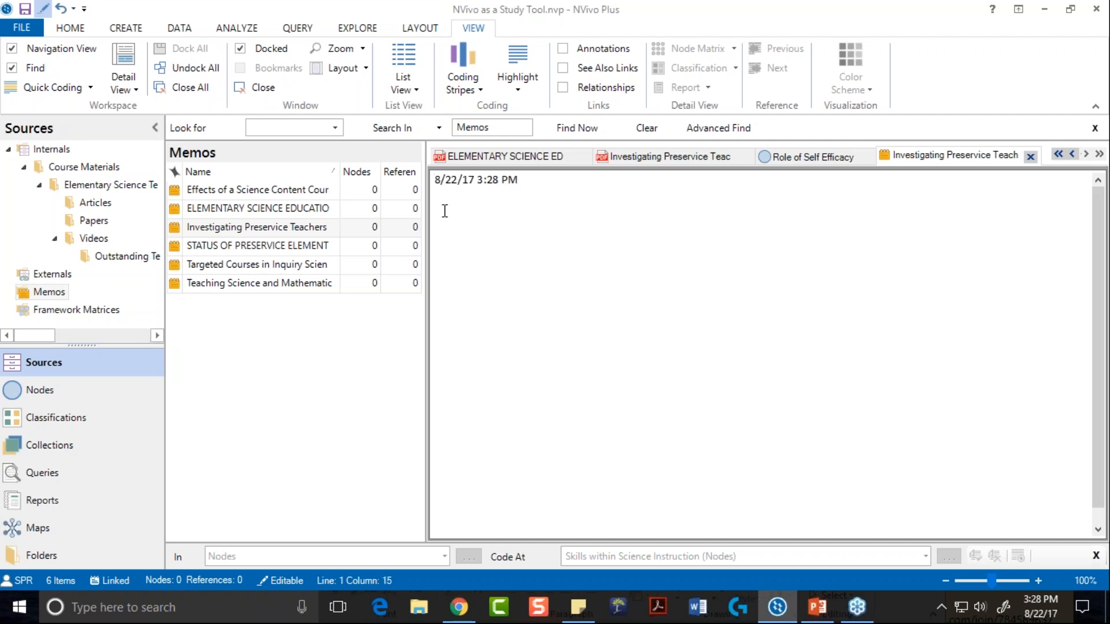
# Step: Enlarge the memo view to 130% and write "I am wondering how generalizable this is. look for evidence of this concept." below the date
pyautogui.click(1036, 580)
pyautogui.click(1036, 580)
pyautogui.click(1036, 580)
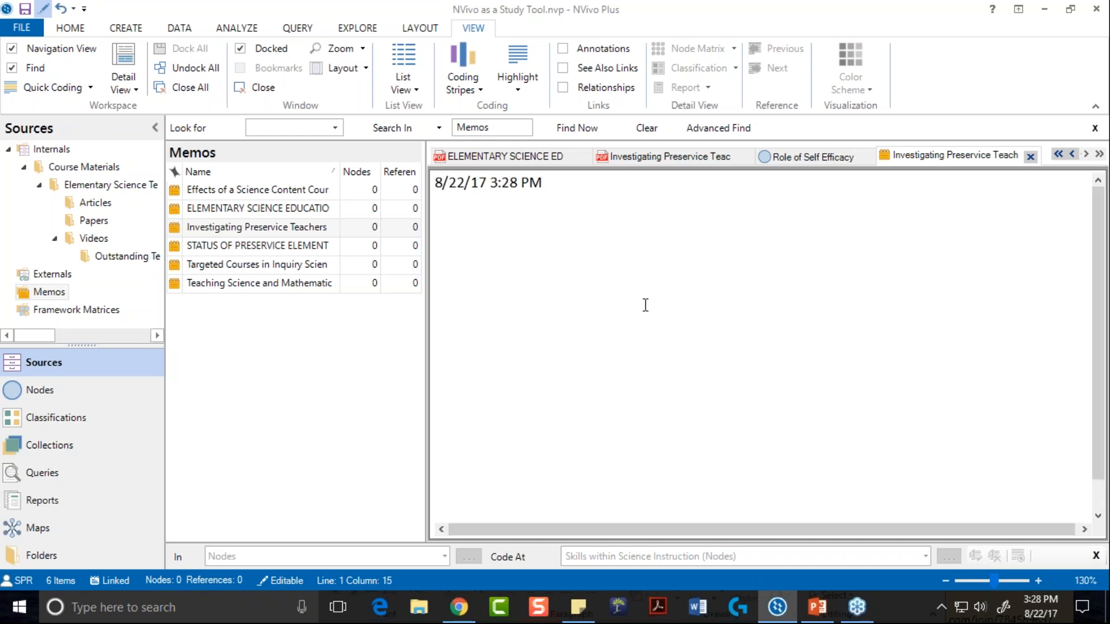
pyautogui.press('Return')
pyautogui.write('I am wonder')
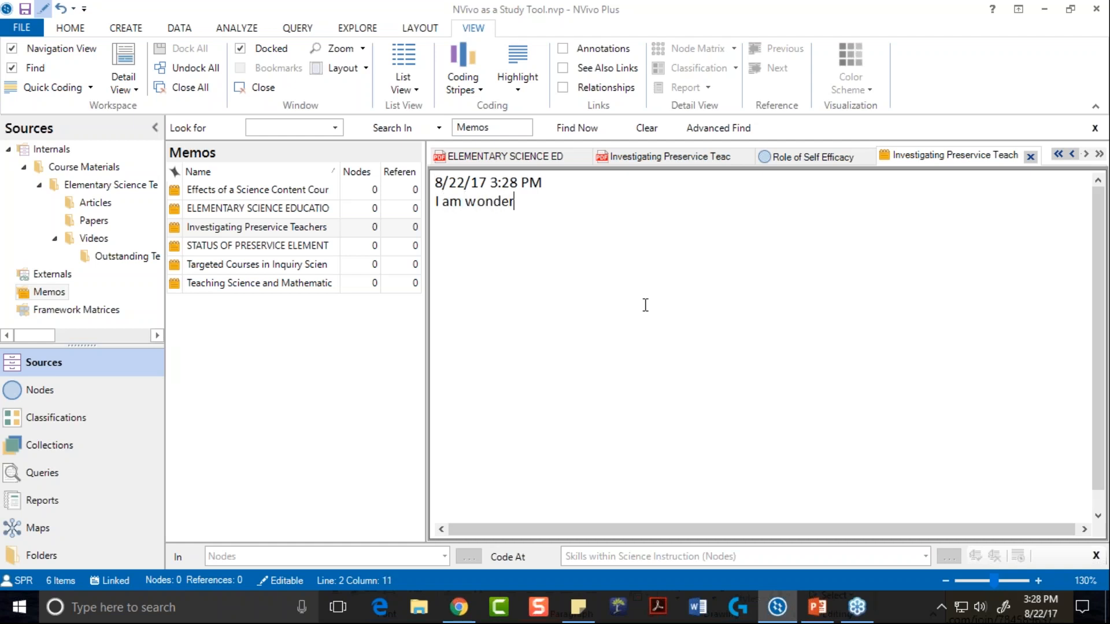
pyautogui.write('ing how generalizable this is. ')
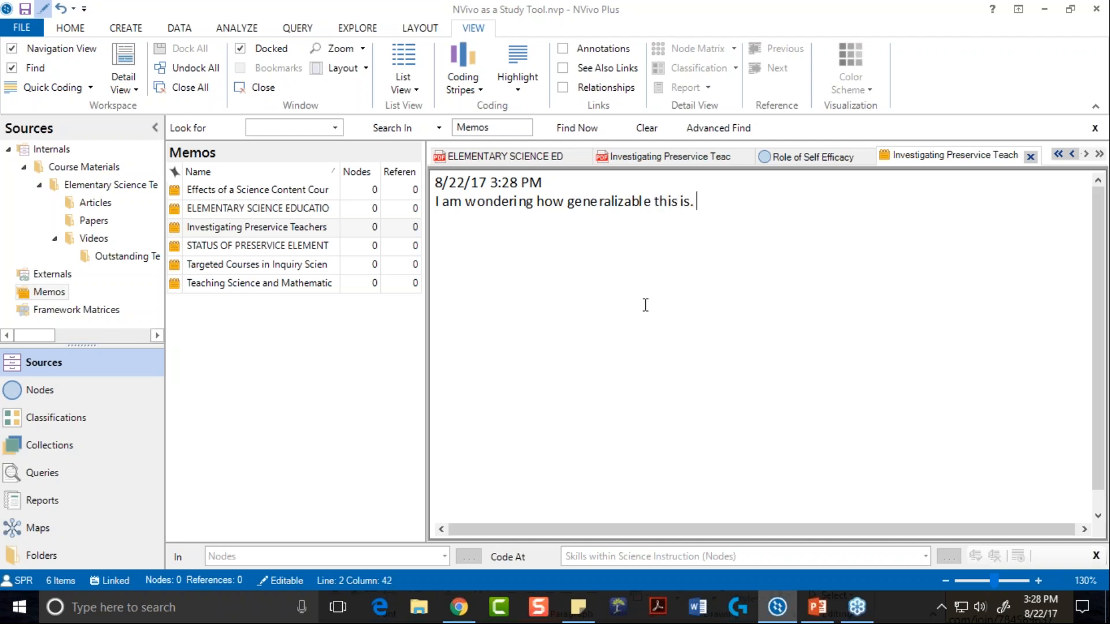
pyautogui.write('look for evidence of this concept.')
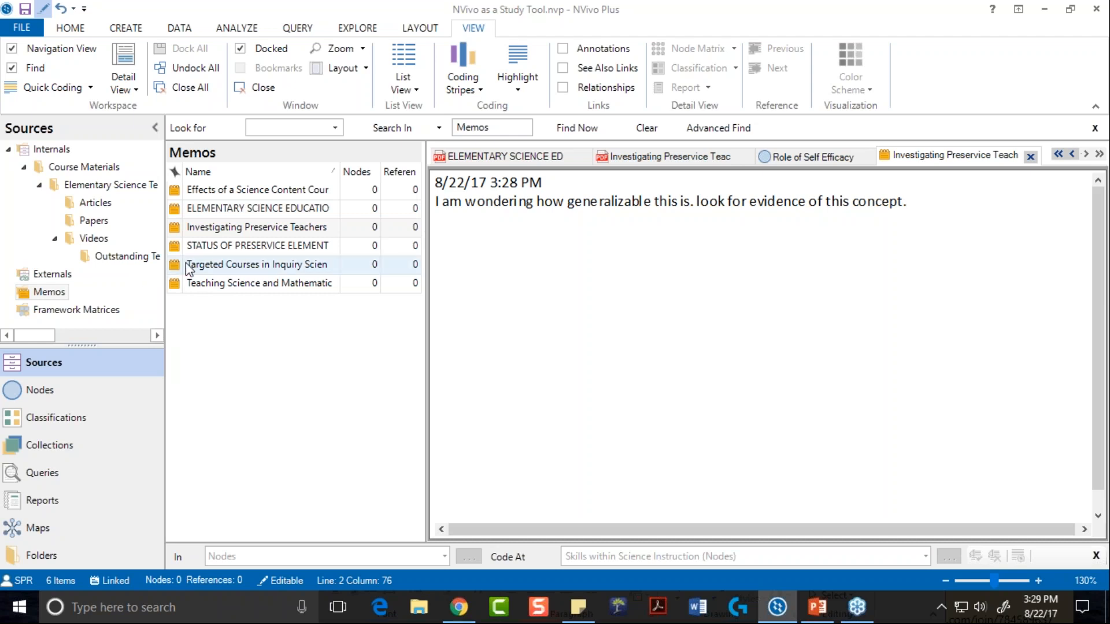
# Step: Open the article linked to the Investigating Preservice Teachers memo
pyautogui.rightClick(177, 230)
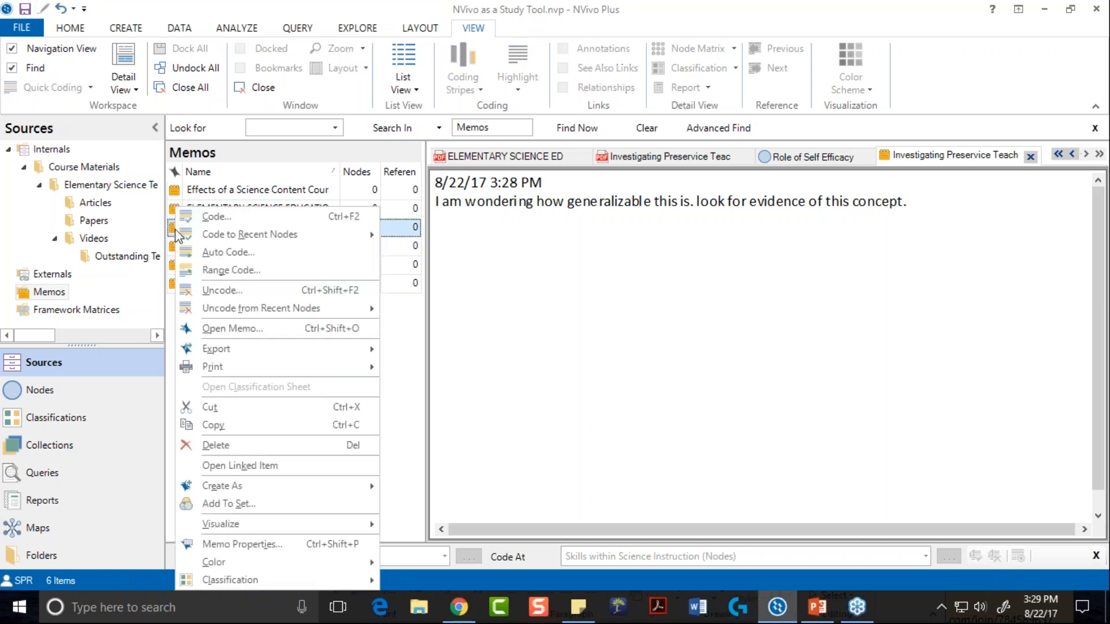
pyautogui.click(461, 347)
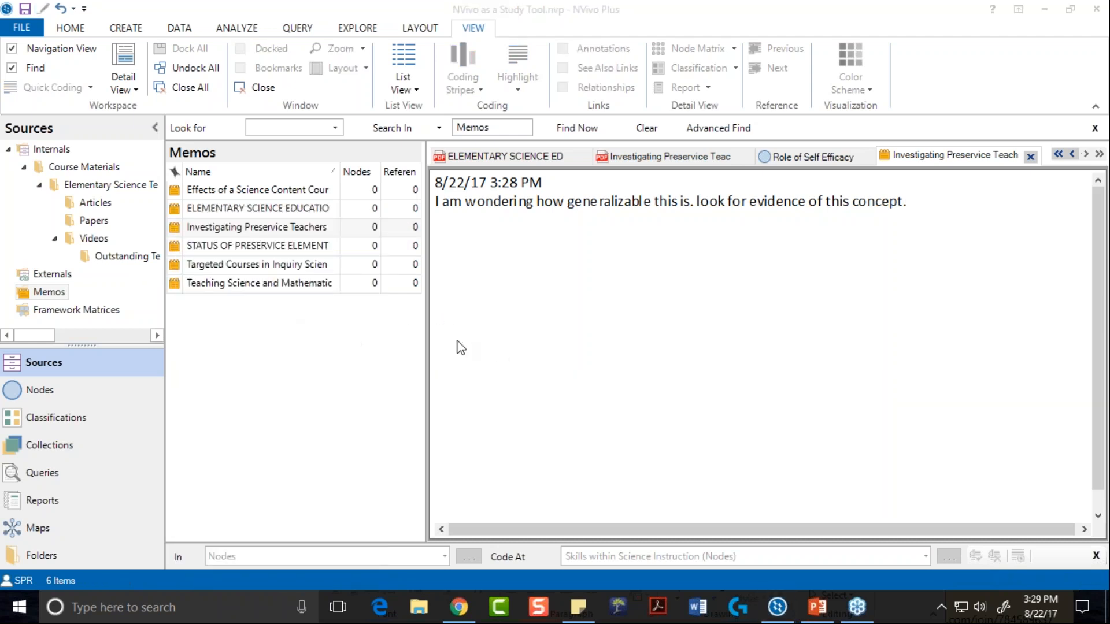
pyautogui.rightClick(174, 229)
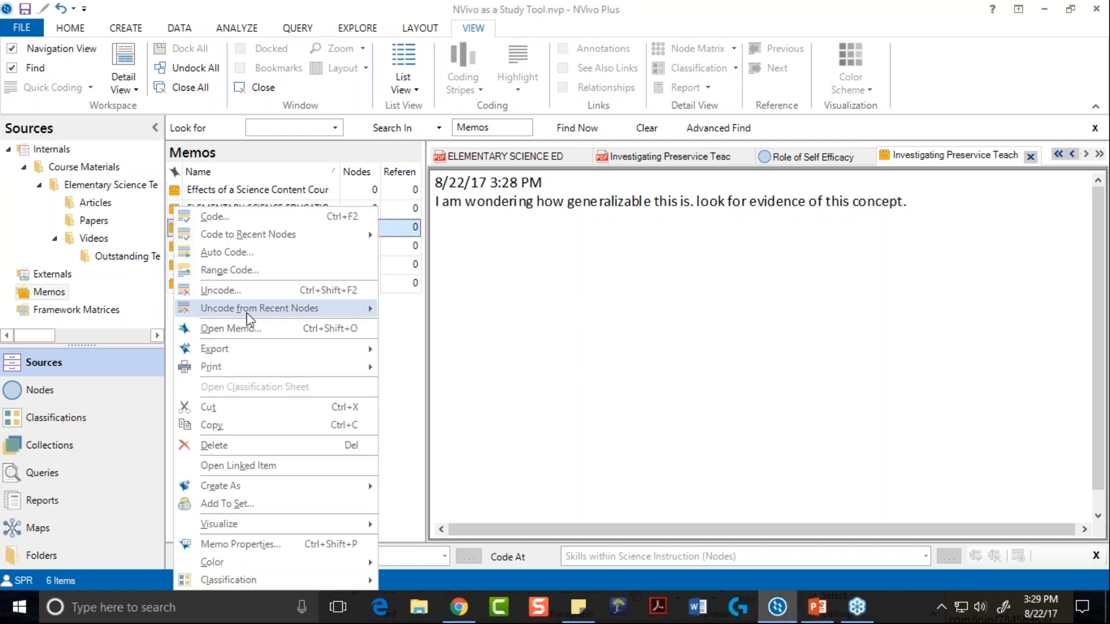
pyautogui.click(237, 333)
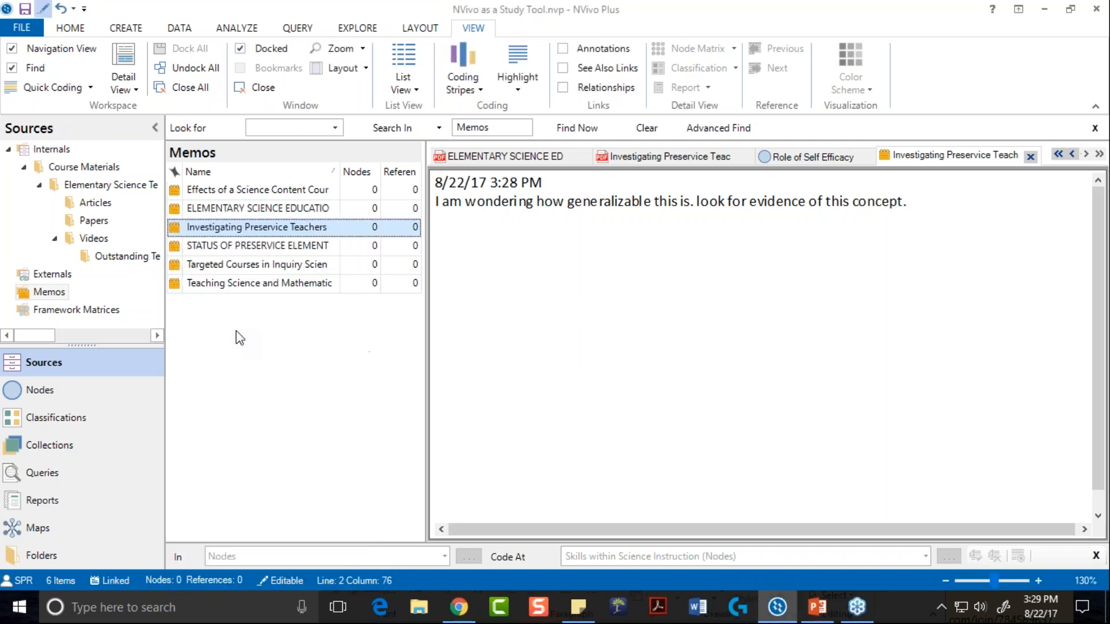
pyautogui.rightClick(170, 229)
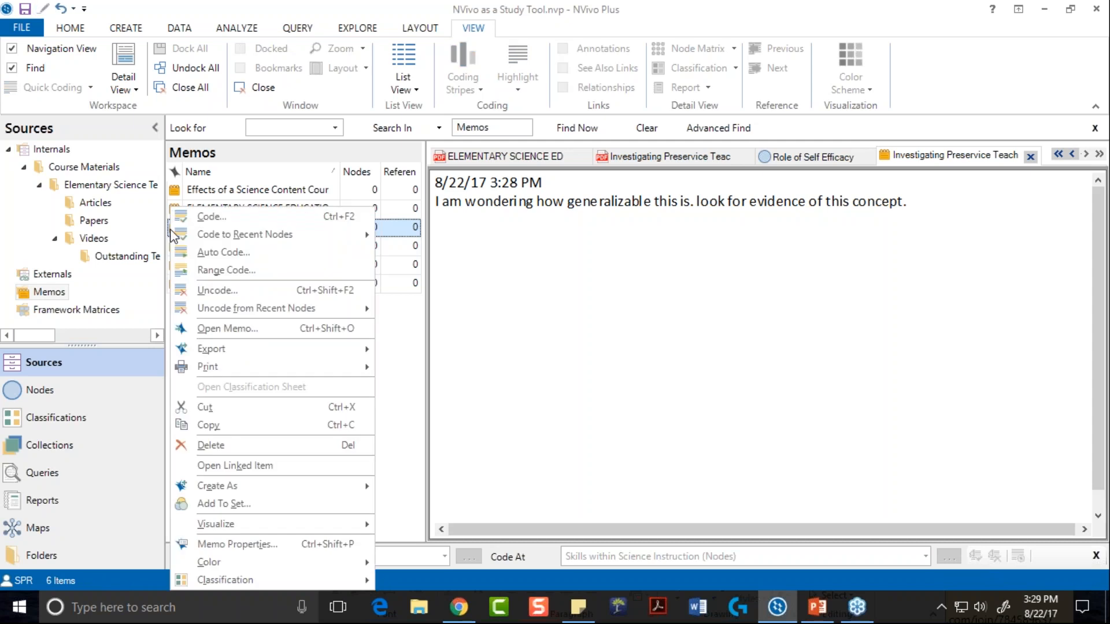
pyautogui.click(238, 468)
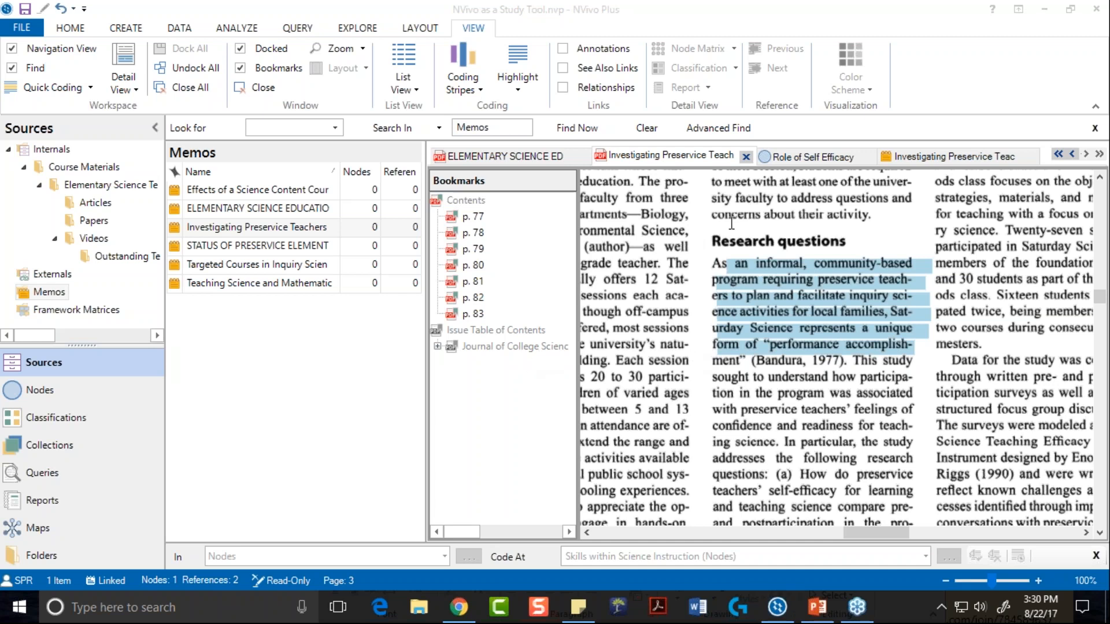
# Step: Close all open articles, the Investigating Preservice Teachers memo and the Role of Self Efficacy node
pyautogui.click(745, 158)
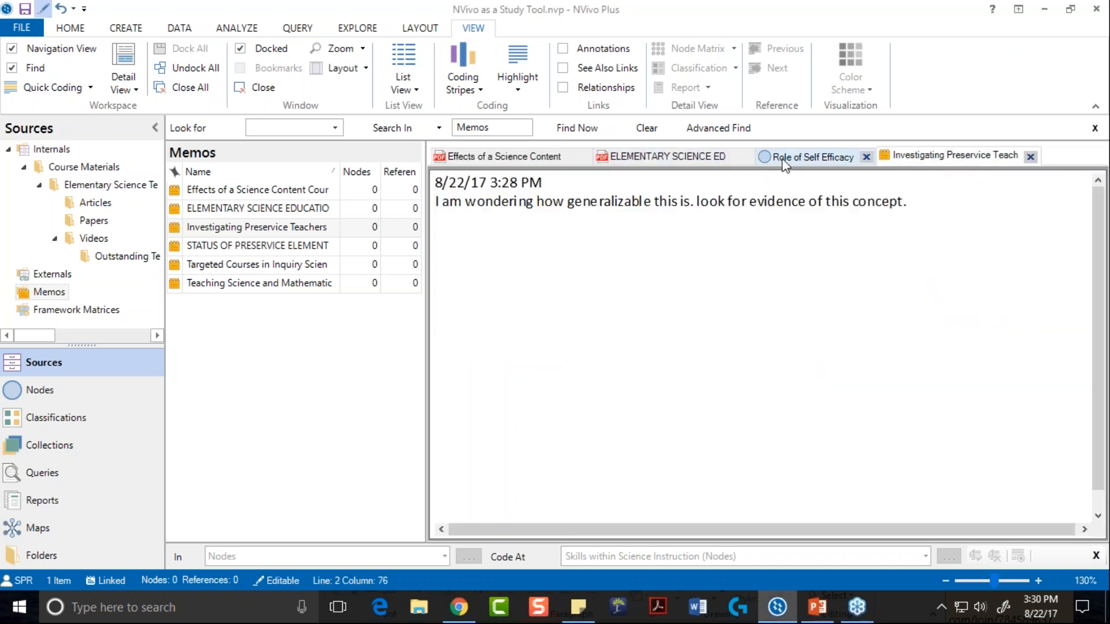
pyautogui.click(1030, 156)
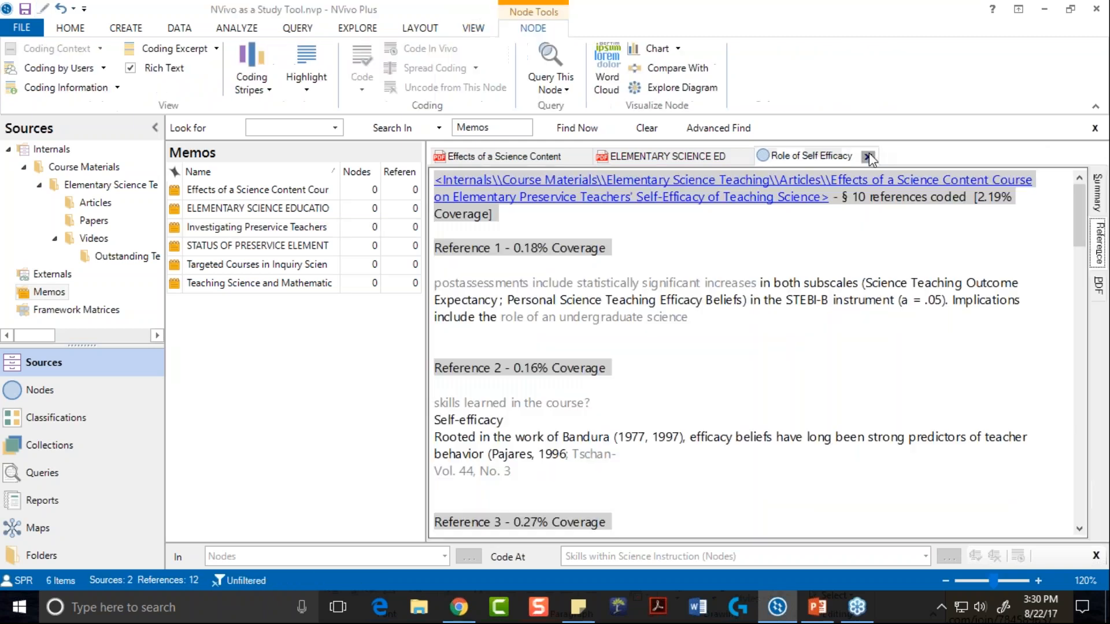
pyautogui.click(873, 157)
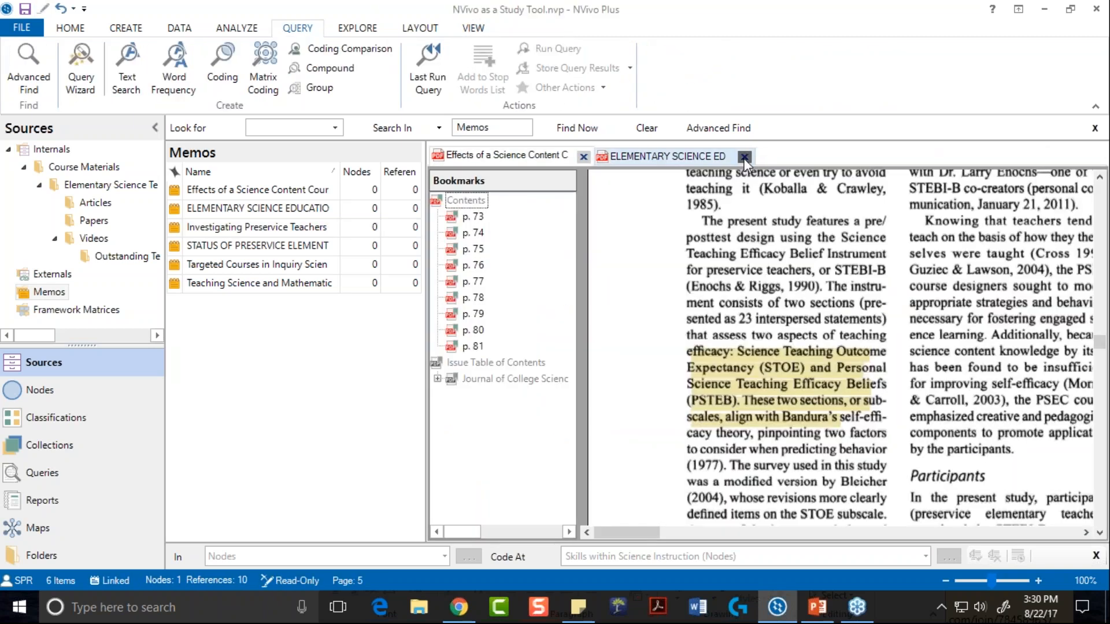
pyautogui.click(743, 158)
pyautogui.click(584, 157)
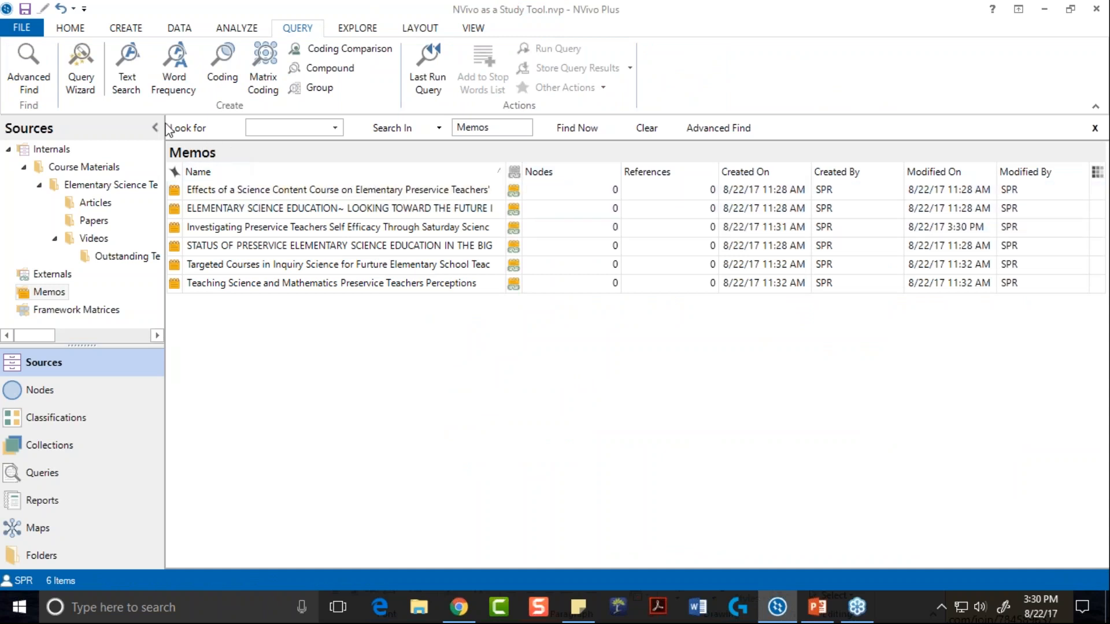
# Step: Start a word frequency query restricted to the Teaching Science and Mathematics article in the Elementary Science Teaching course's Articles folder
pyautogui.click(178, 66)
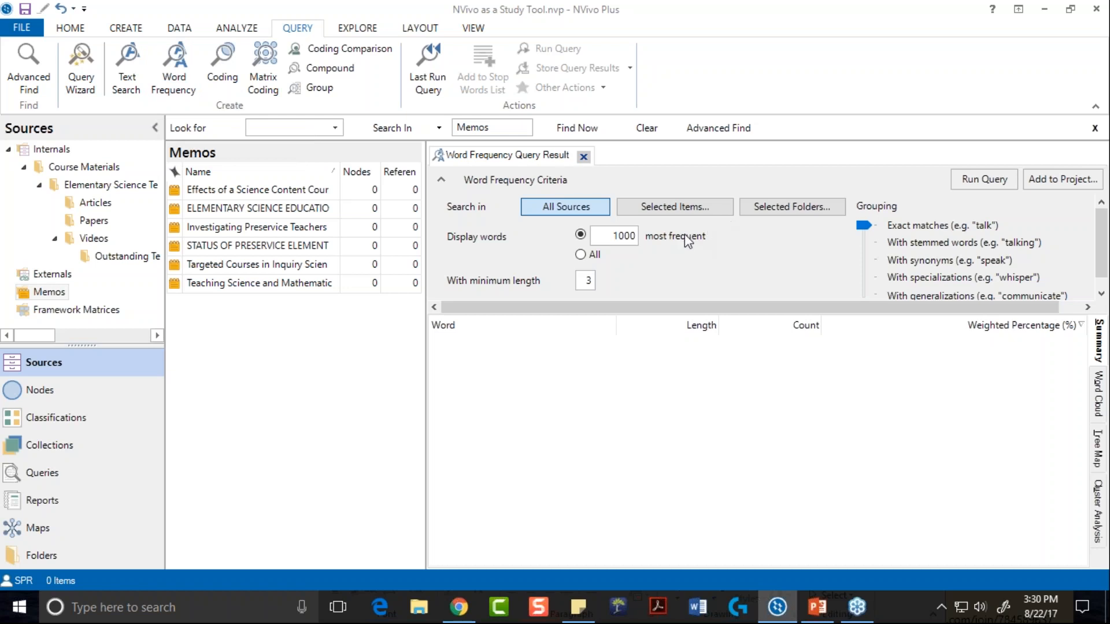
pyautogui.click(679, 207)
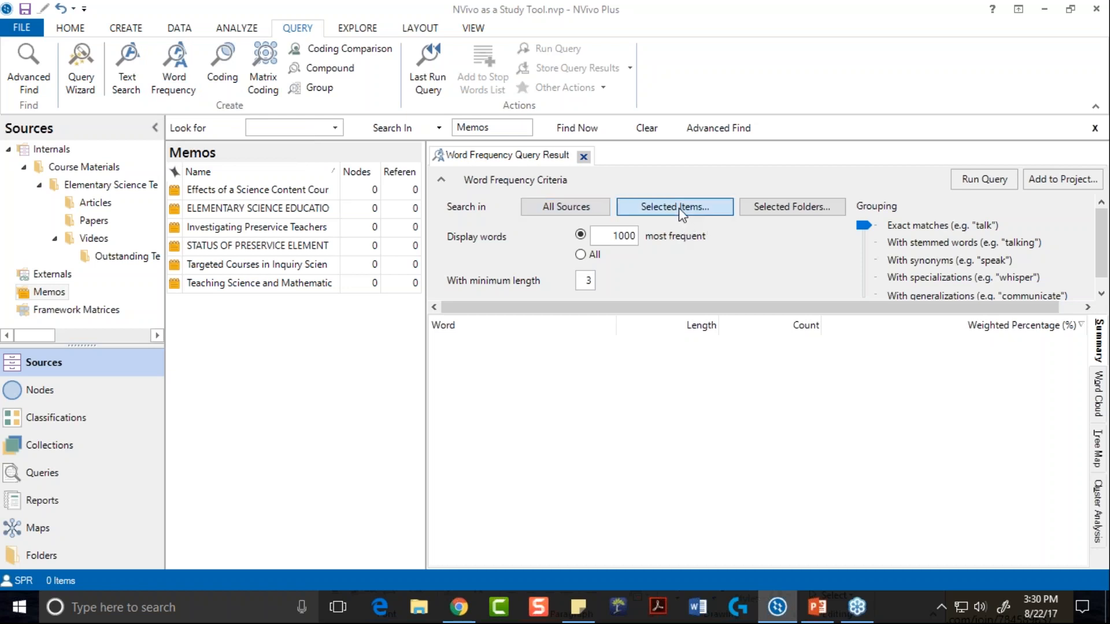
pyautogui.click(212, 185)
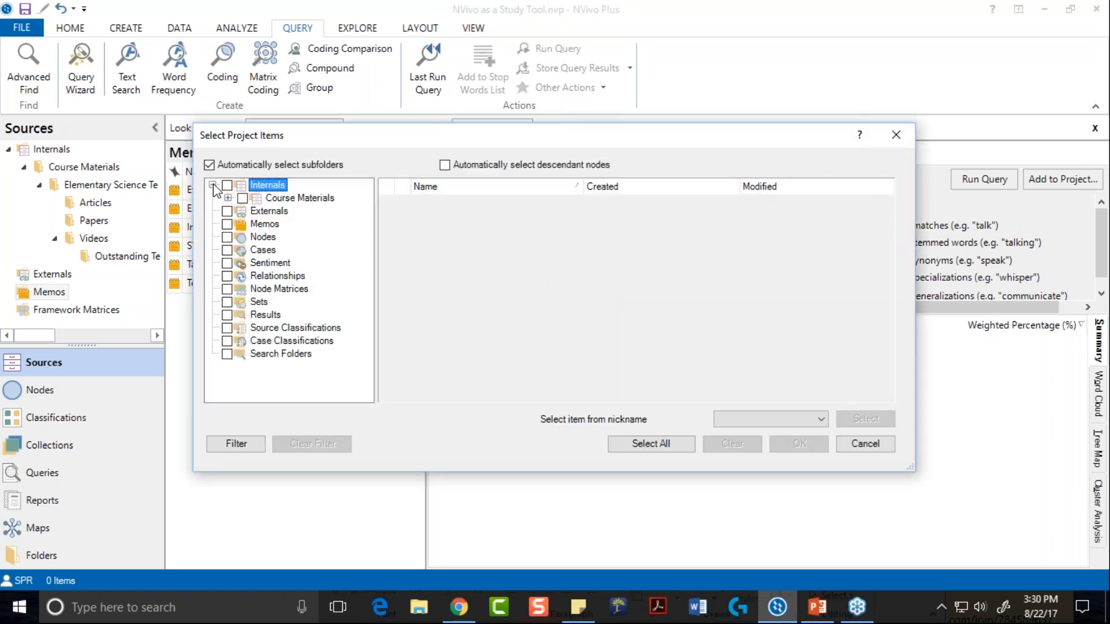
pyautogui.click(228, 198)
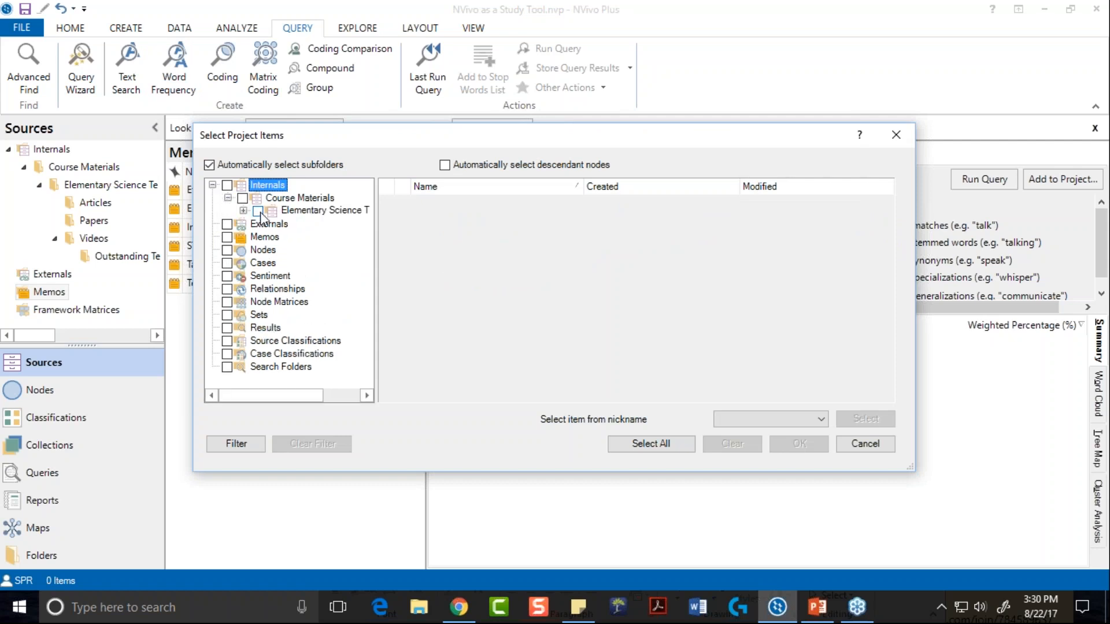
pyautogui.click(244, 211)
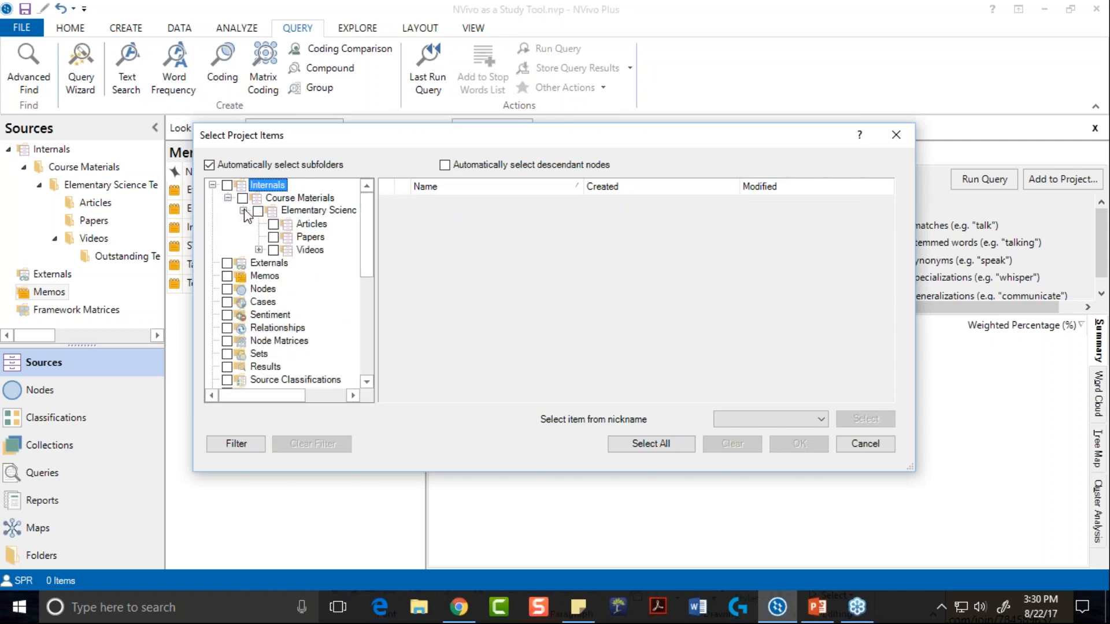
pyautogui.click(305, 225)
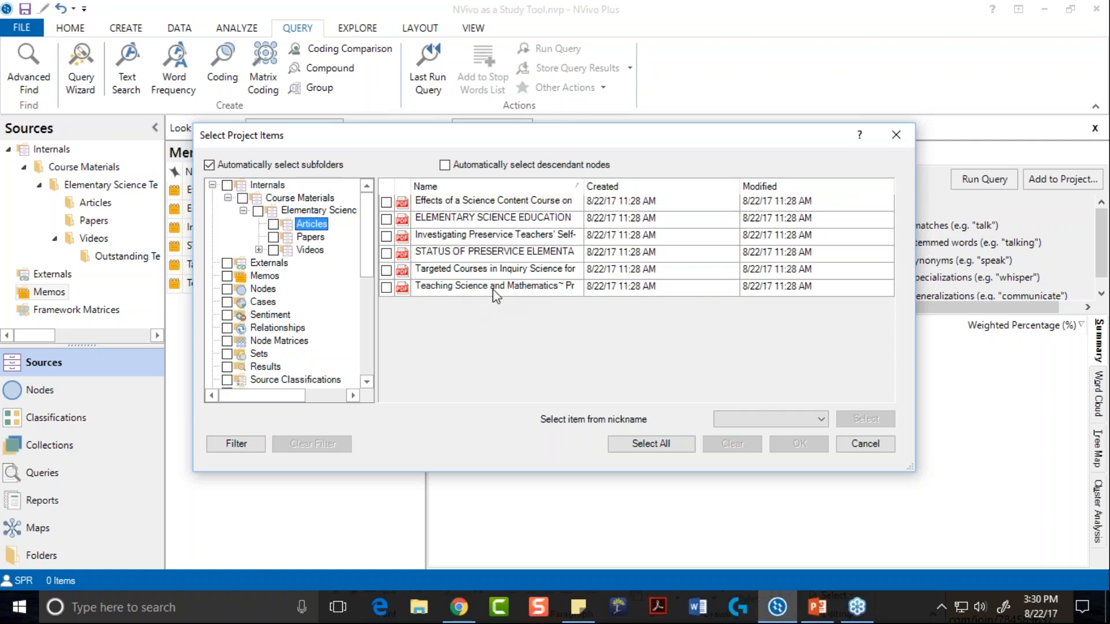
pyautogui.click(392, 287)
pyautogui.click(799, 444)
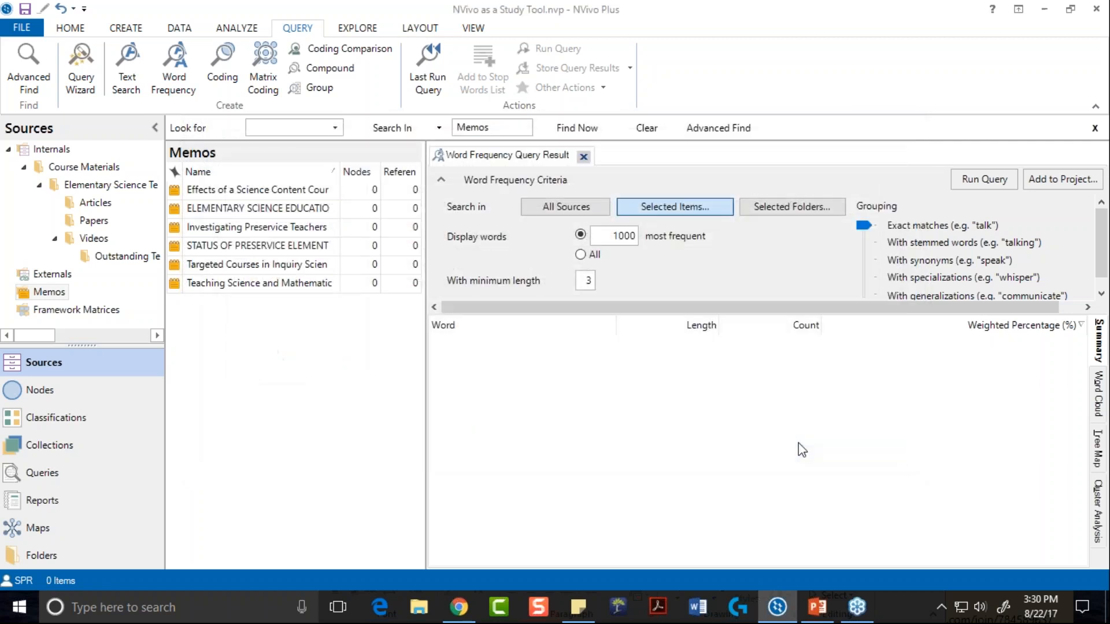
# Step: Run the word frequency query for the 100 most frequent words and look through the resulting word list
pyautogui.click(614, 236)
pyautogui.moveTo(614, 235); pyautogui.dragTo(665, 231)
pyautogui.write('1')
pyautogui.click(987, 180)
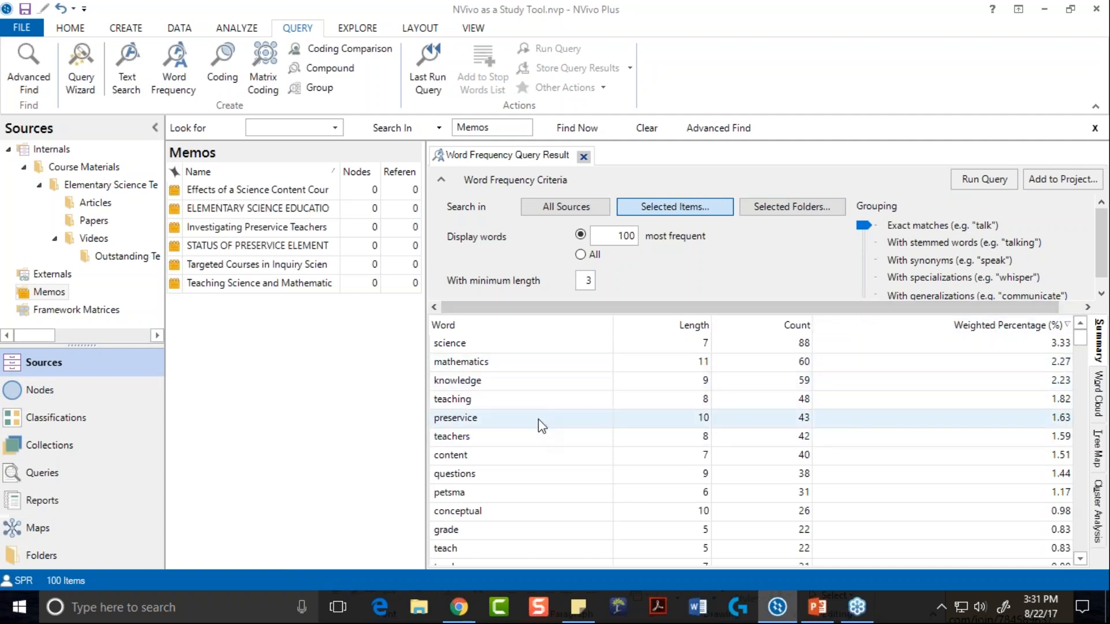
pyautogui.scroll(-1, 539, 419)
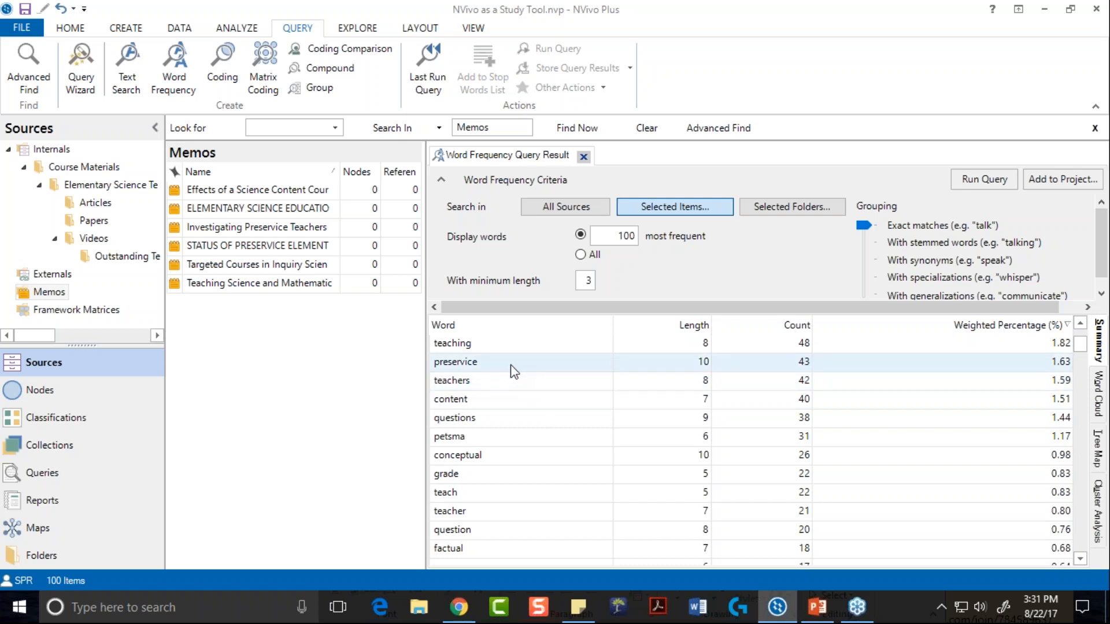
pyautogui.scroll(1, 512, 367)
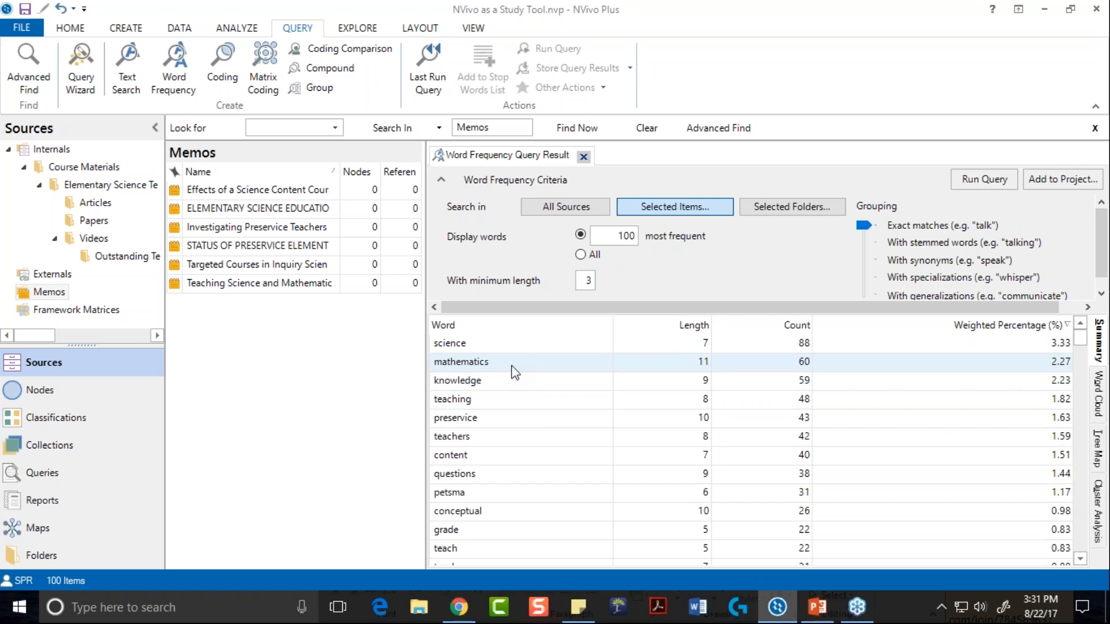
pyautogui.scroll(-3, 525, 429)
pyautogui.scroll(3, 528, 435)
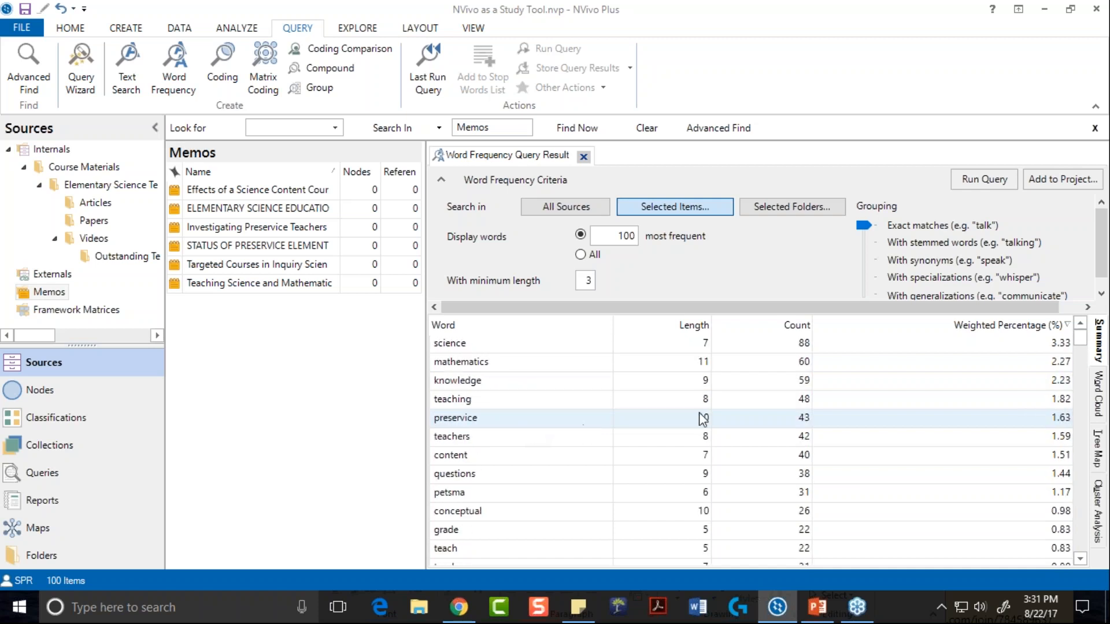
# Step: Show the word frequency results as a word cloud in the mixed black-on-white style, and close the query result
pyautogui.click(1099, 393)
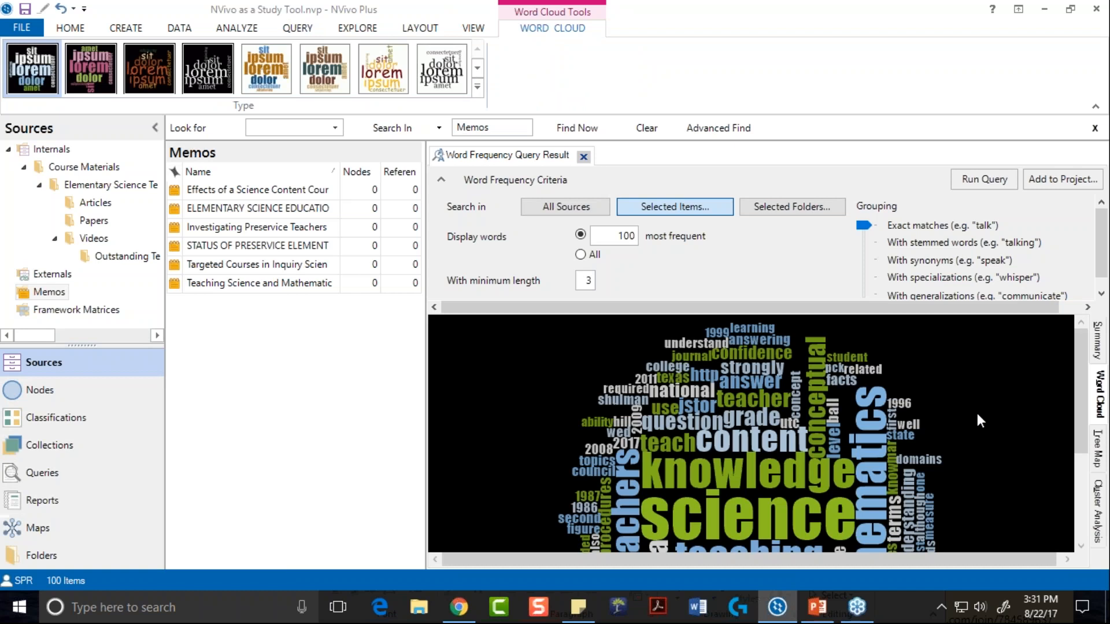
pyautogui.scroll(-3, 979, 421)
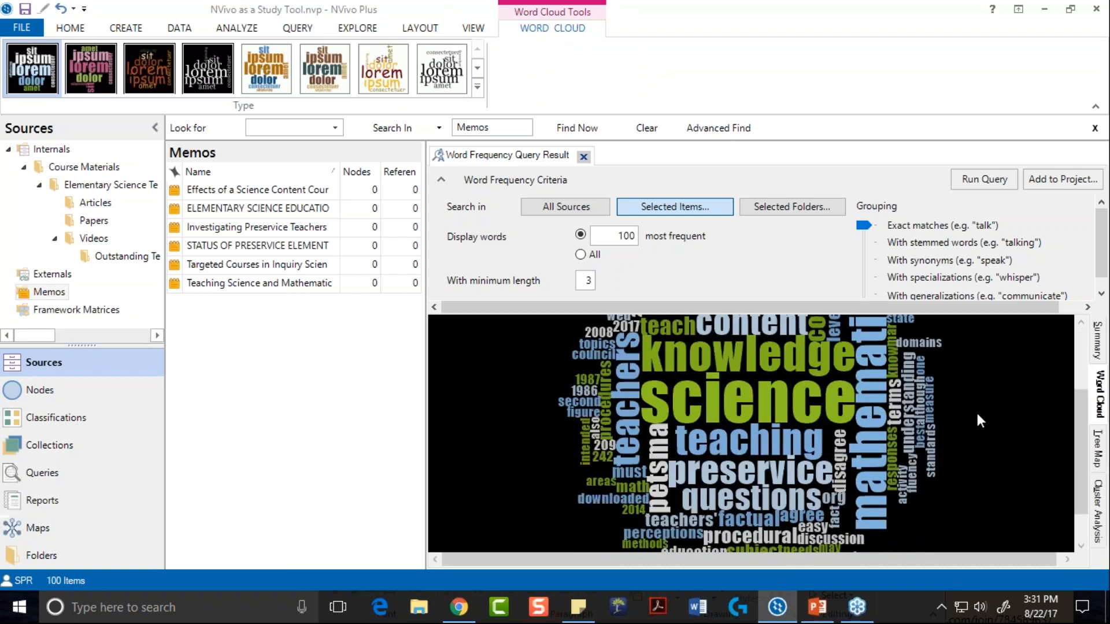
pyautogui.scroll(2, 979, 416)
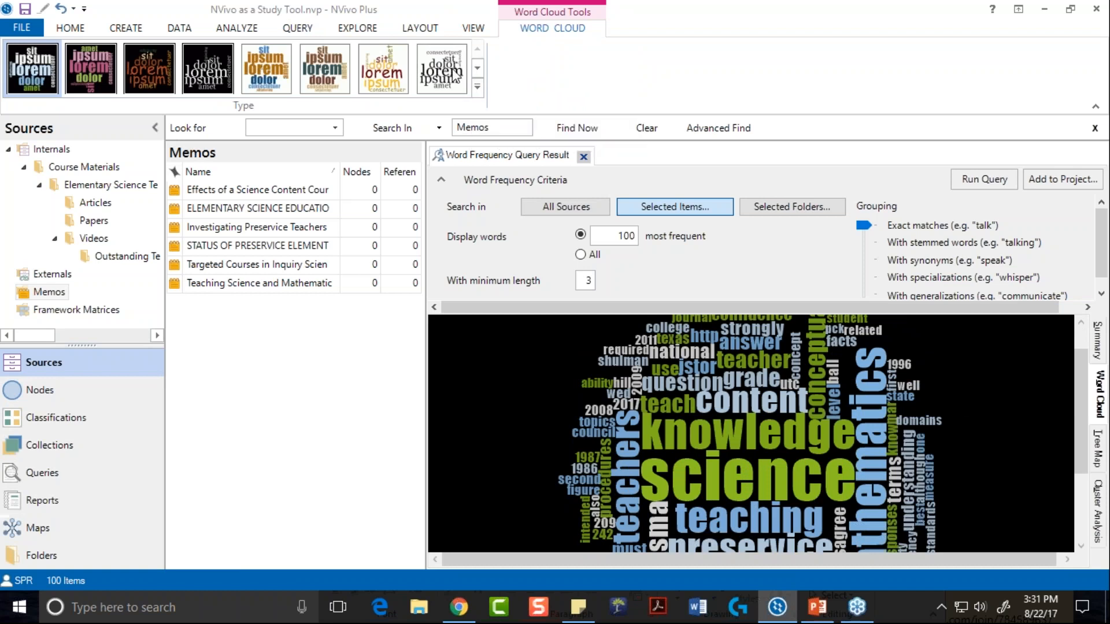
pyautogui.click(438, 72)
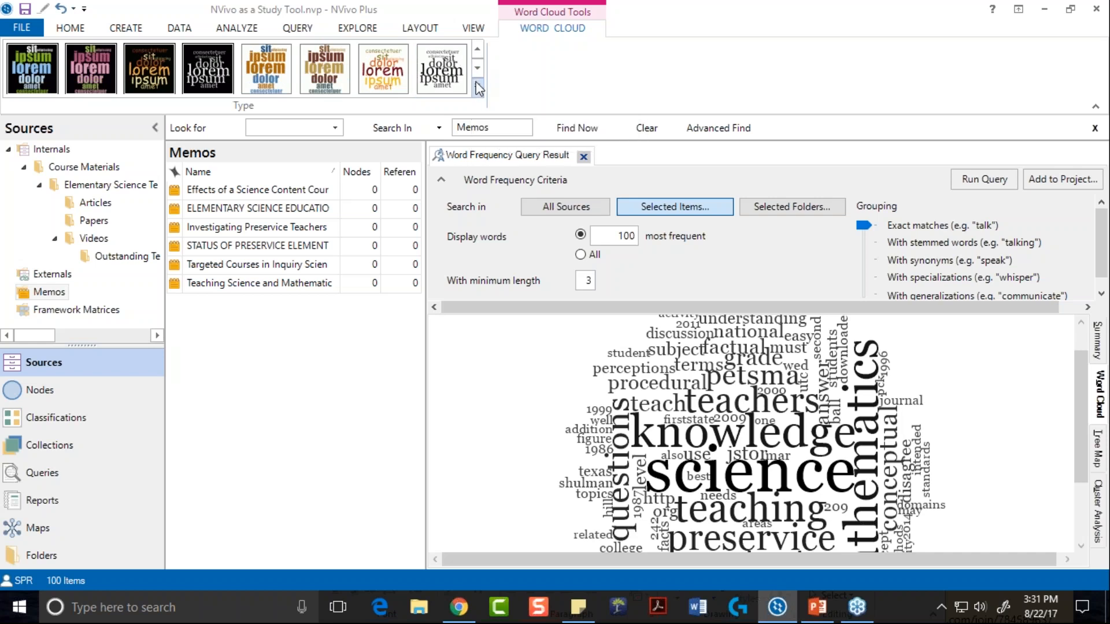
pyautogui.click(477, 87)
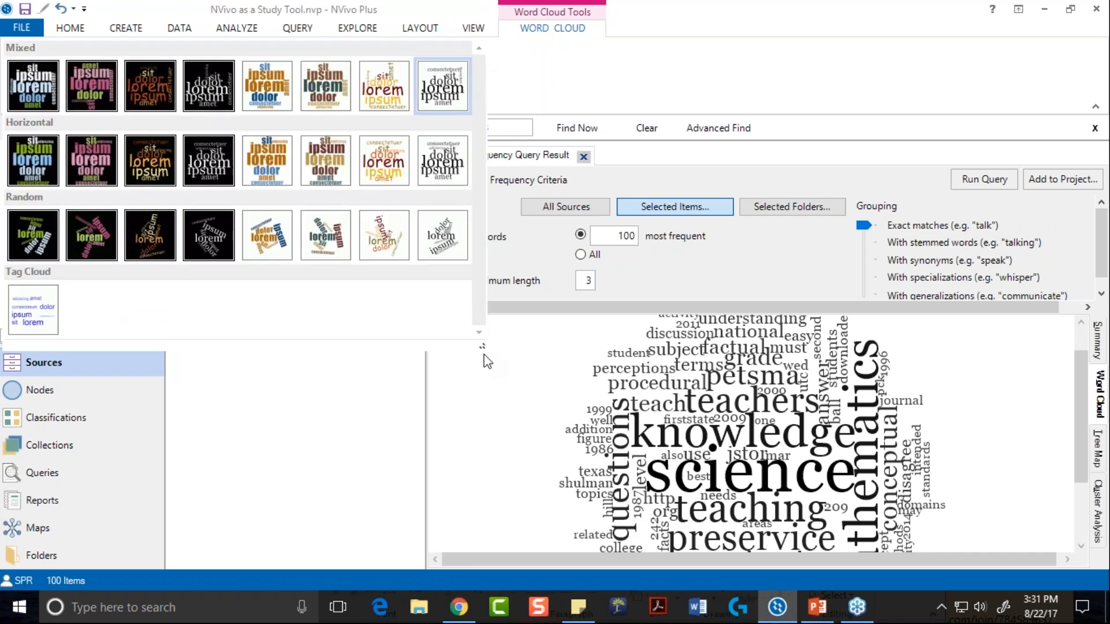
pyautogui.click(500, 392)
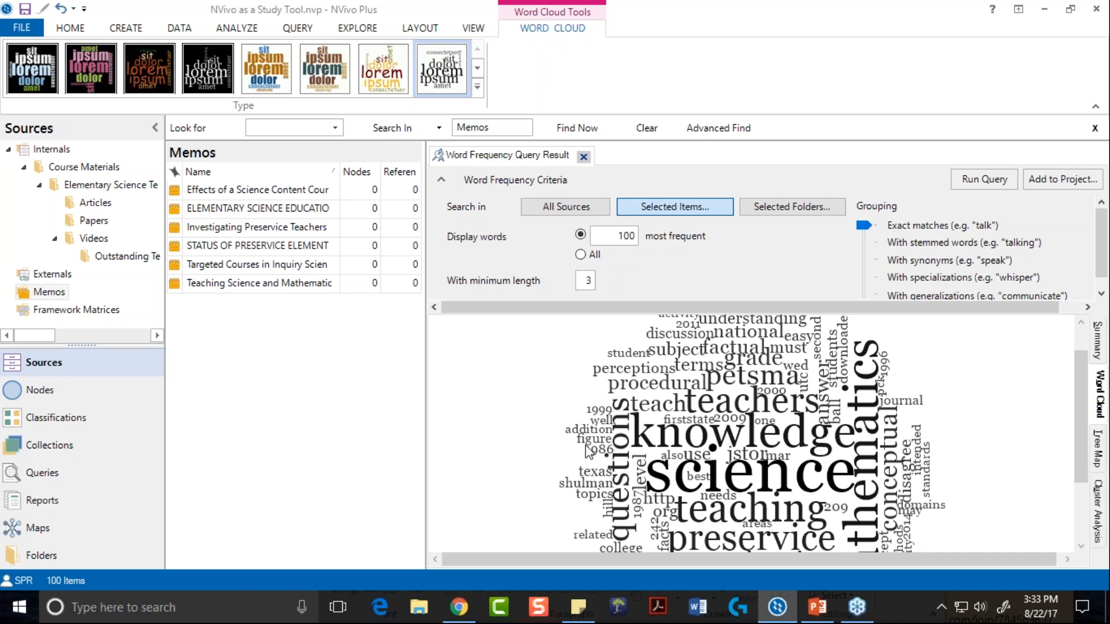
pyautogui.click(584, 157)
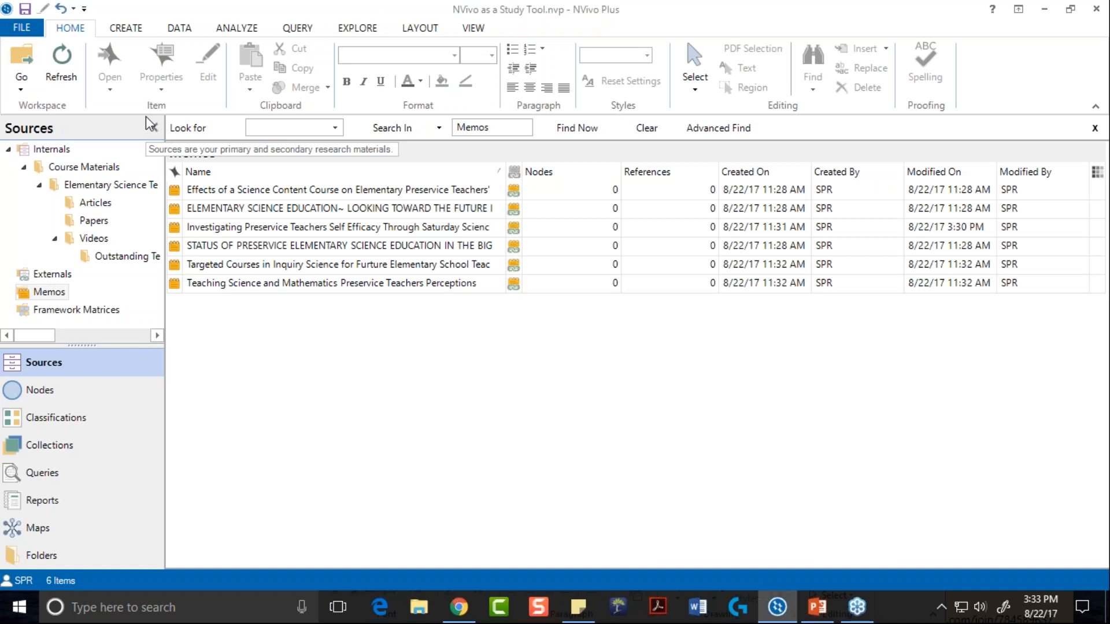
# Step: Run a text search query for "inquiry" across all sources, matching with stemmed words
pyautogui.click(293, 29)
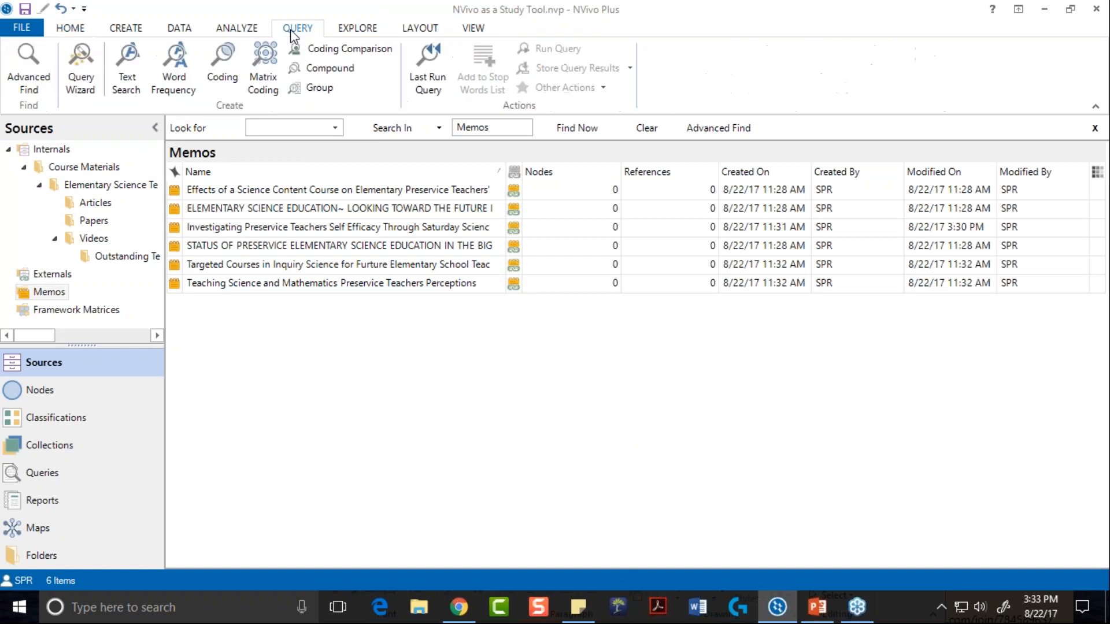
pyautogui.click(126, 61)
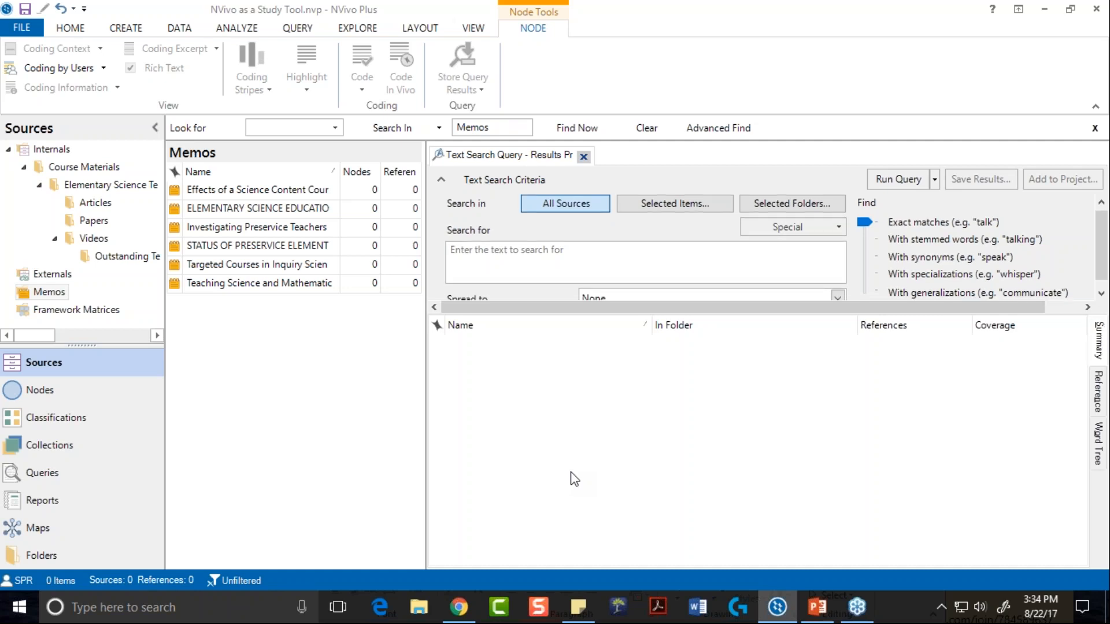
pyautogui.click(472, 245)
pyautogui.write('inqu')
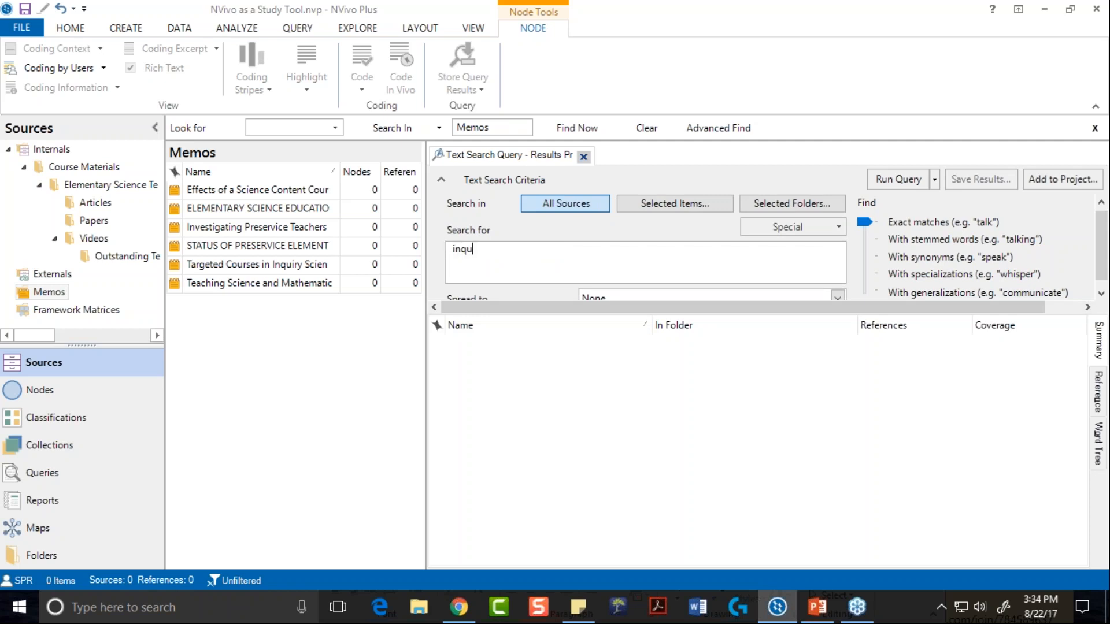
pyautogui.write('iry')
pyautogui.click(866, 223)
pyautogui.click(898, 181)
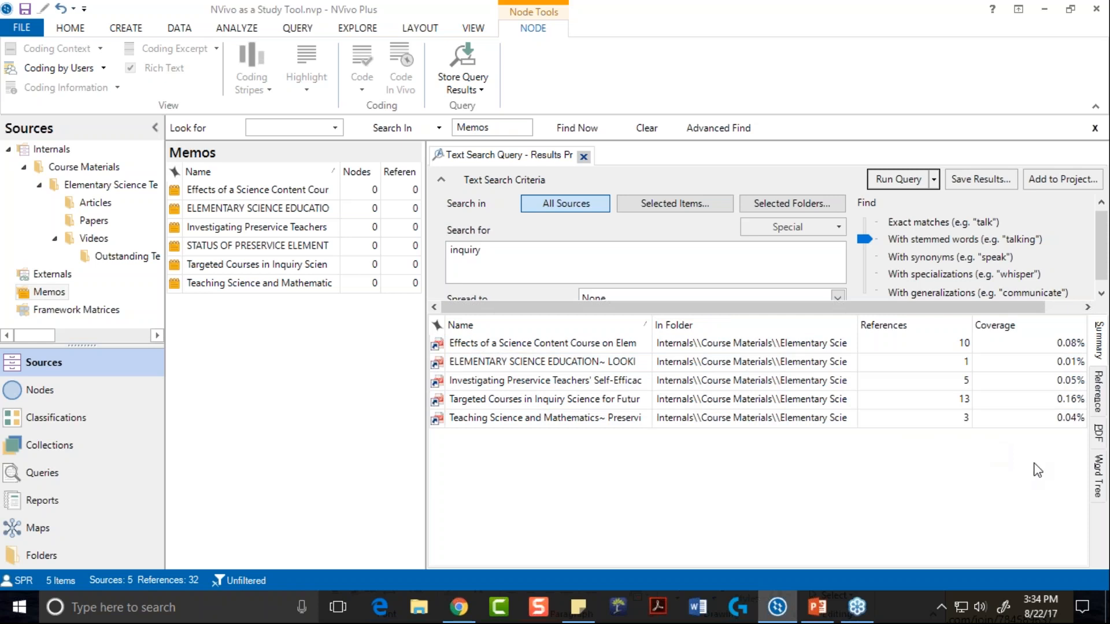
# Step: Display the "inquiry" results as a word tree at 80% zoom with the search criteria collapsed, and examine its branches
pyautogui.click(1100, 483)
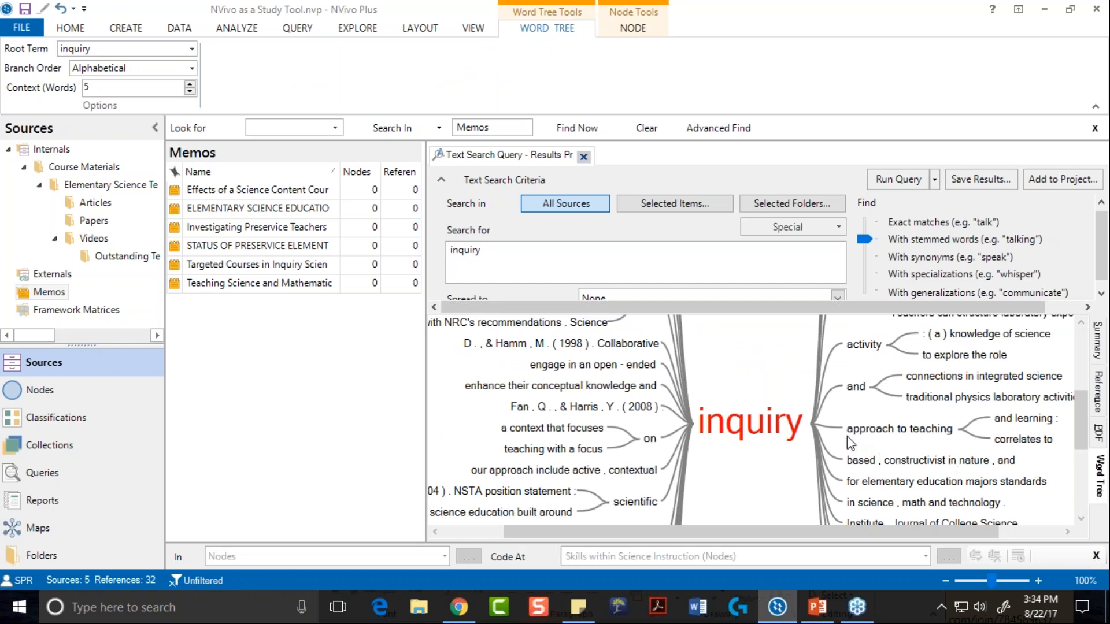
pyautogui.click(443, 181)
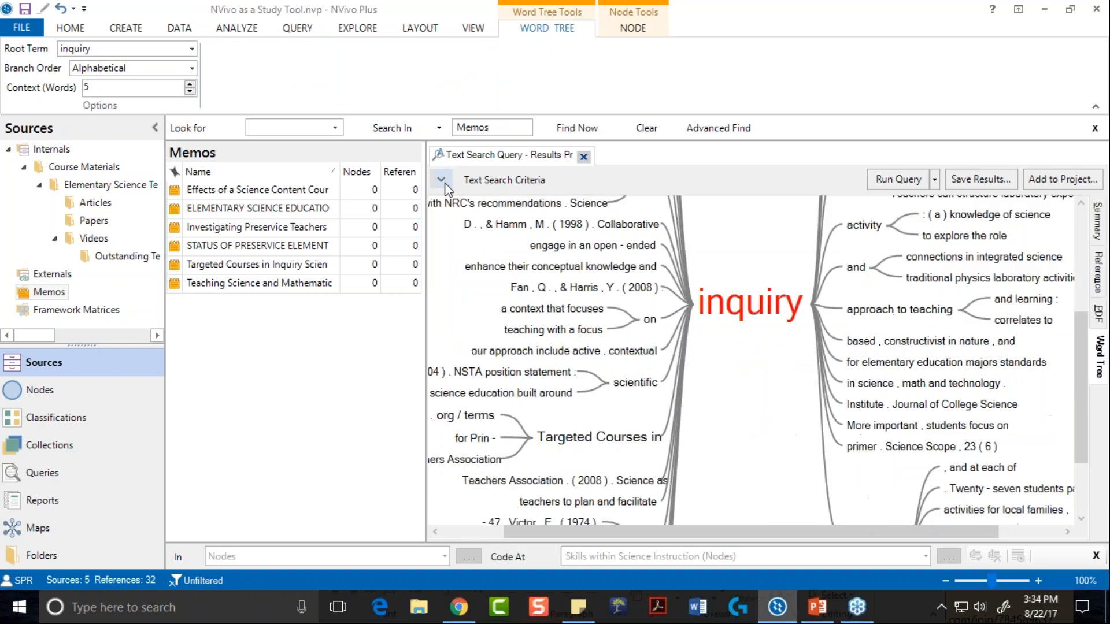
pyautogui.click(945, 581)
pyautogui.click(946, 581)
pyautogui.scroll(3, 819, 359)
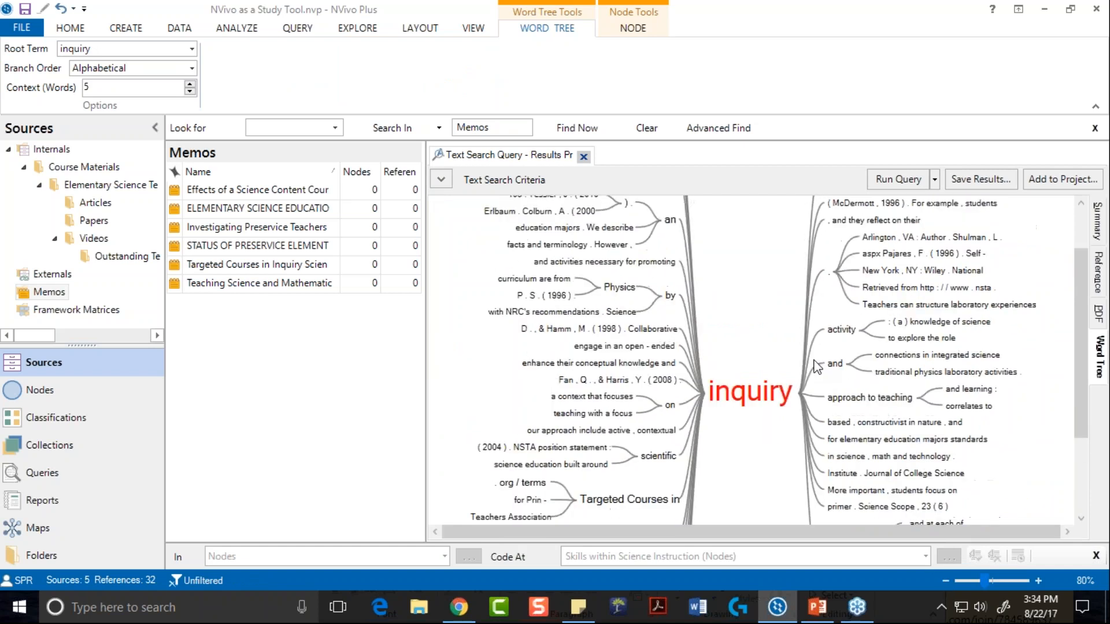
pyautogui.scroll(1, 815, 366)
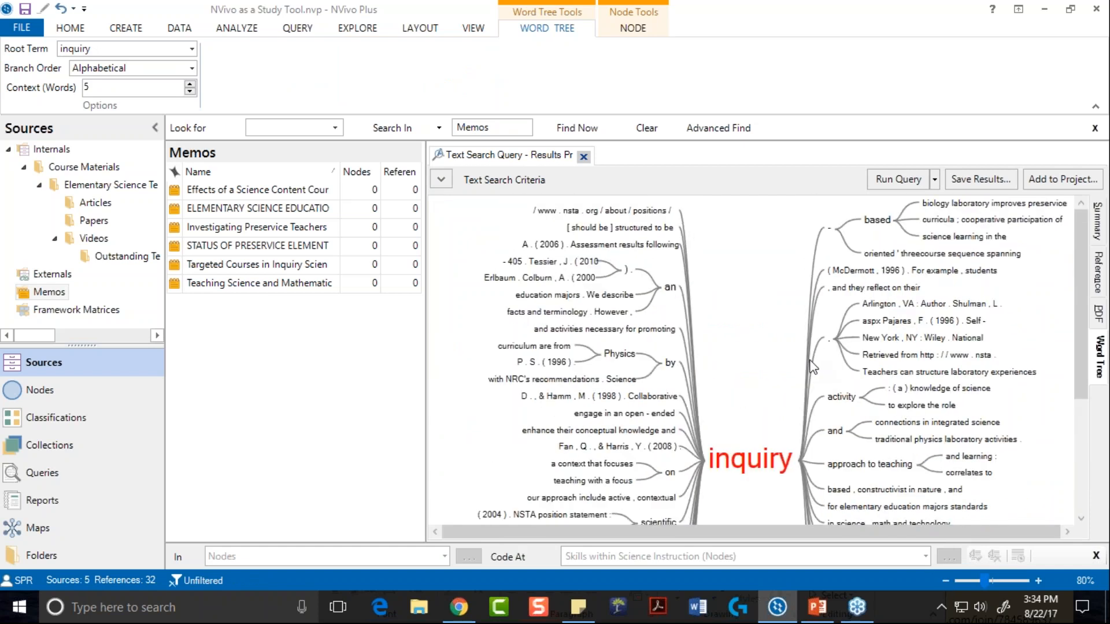
pyautogui.scroll(-3, 814, 367)
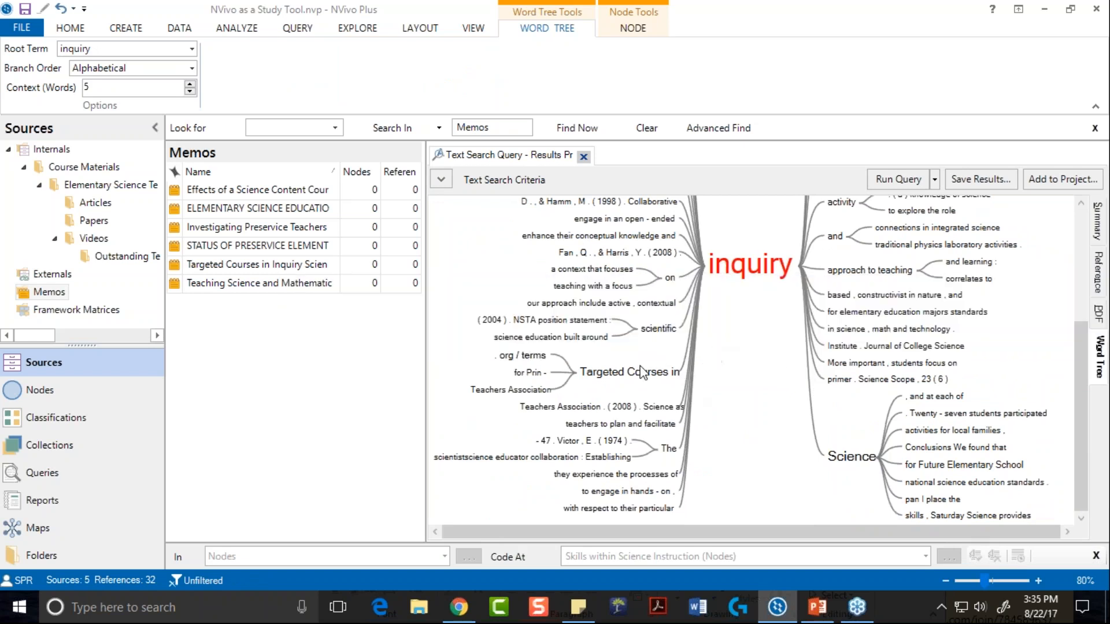
# Step: Run a text search query from the word tree's Science branch and review the "inquiry Science" references at 120% zoom
pyautogui.moveTo(850, 463)
pyautogui.rightClick(850, 458)
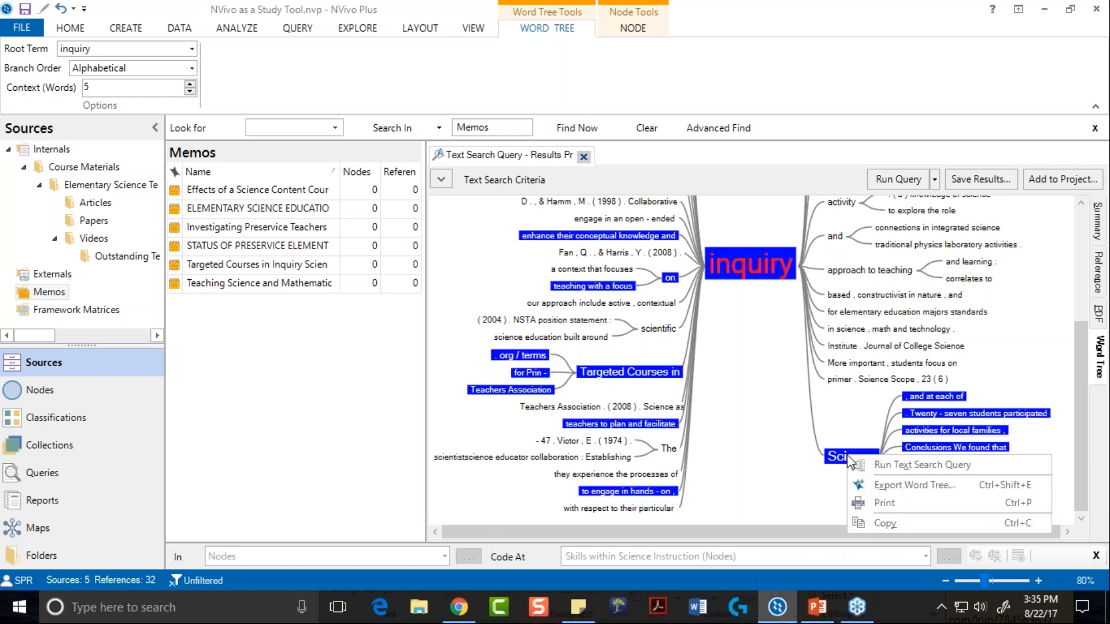
pyautogui.click(900, 465)
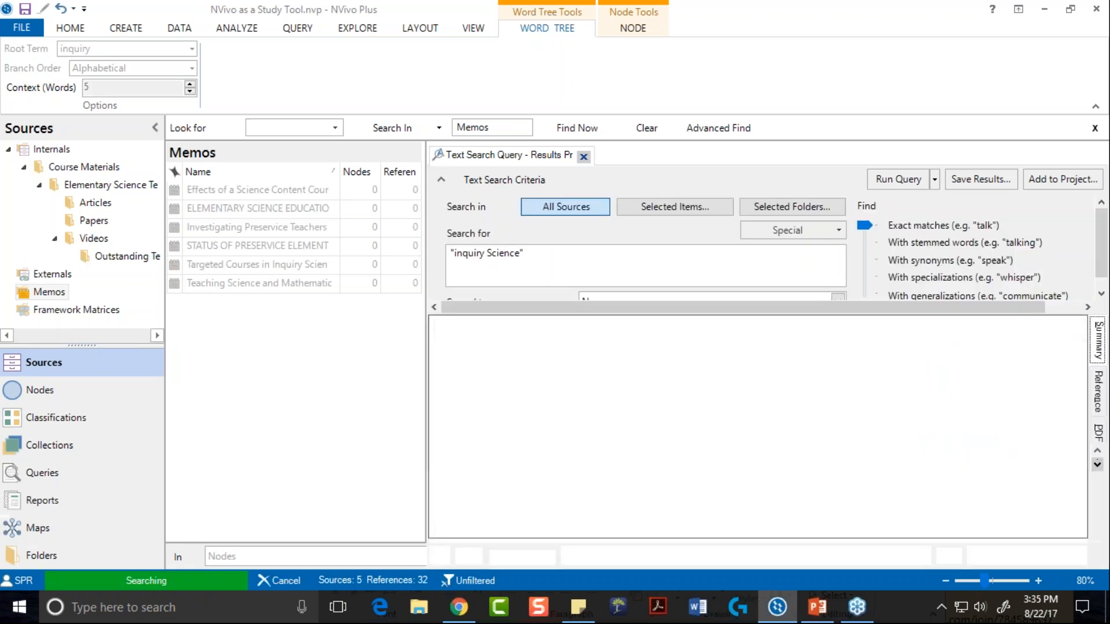
pyautogui.click(1037, 581)
pyautogui.click(1036, 580)
pyautogui.scroll(-3, 861, 475)
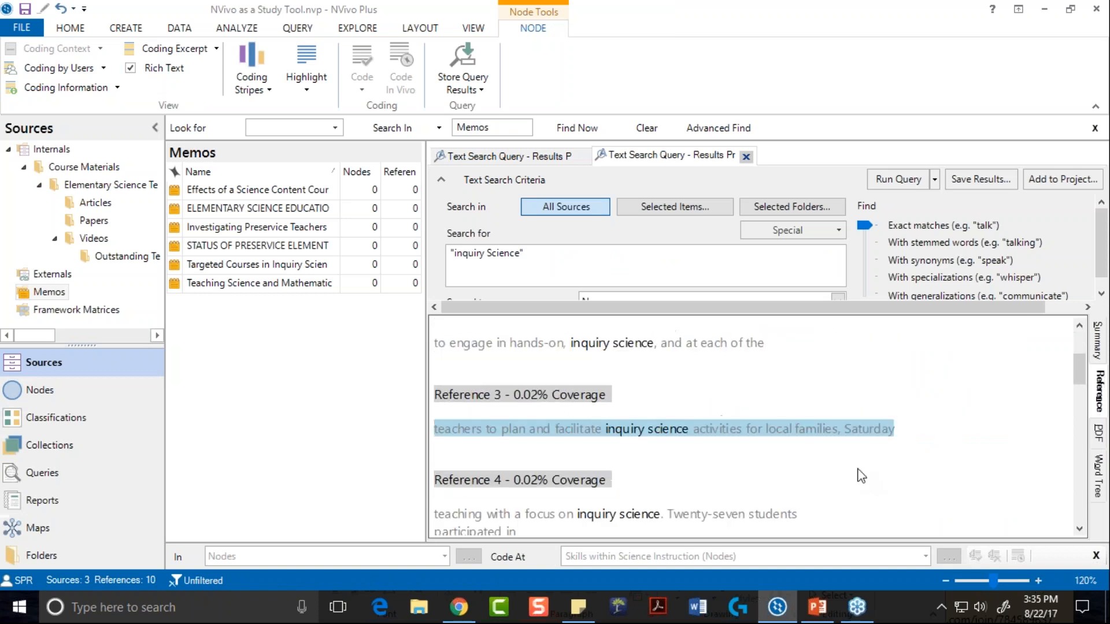
pyautogui.scroll(-1, 862, 475)
pyautogui.scroll(-1, 861, 476)
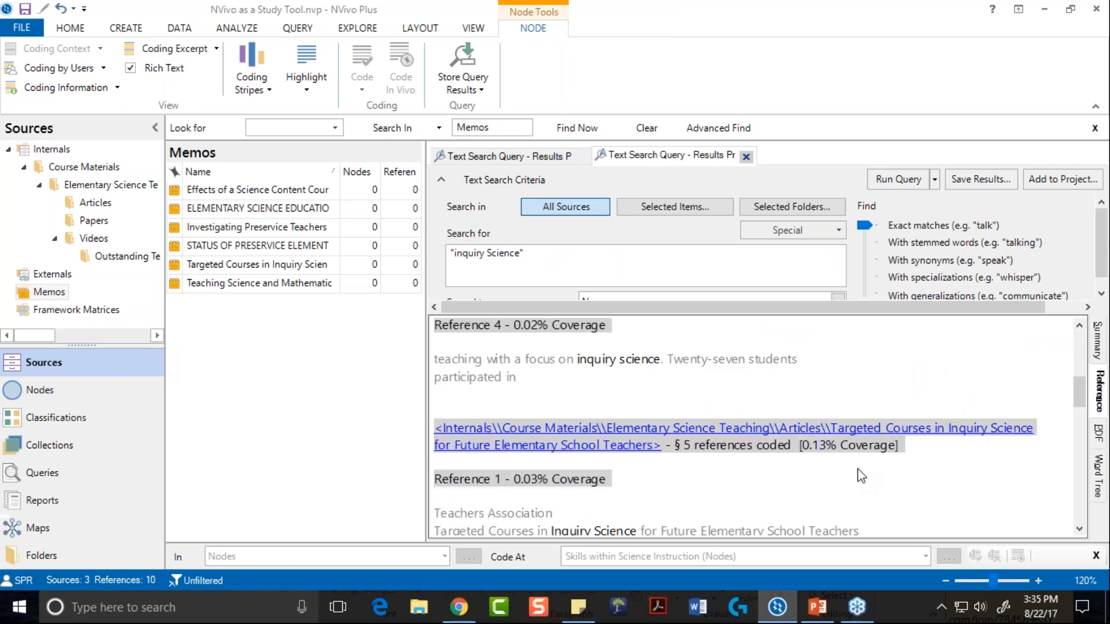
pyautogui.scroll(-2, 861, 475)
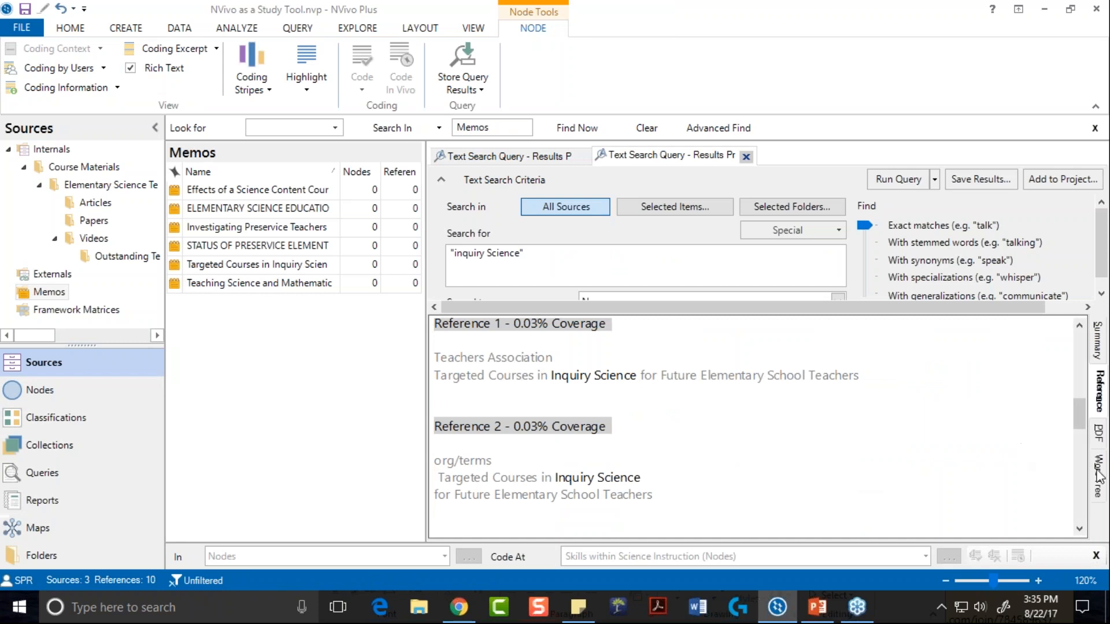
# Step: Try to rerun the "inquiry Science" text search with its results spread to Narrow Context, dismissing any problem reports
pyautogui.click(1100, 475)
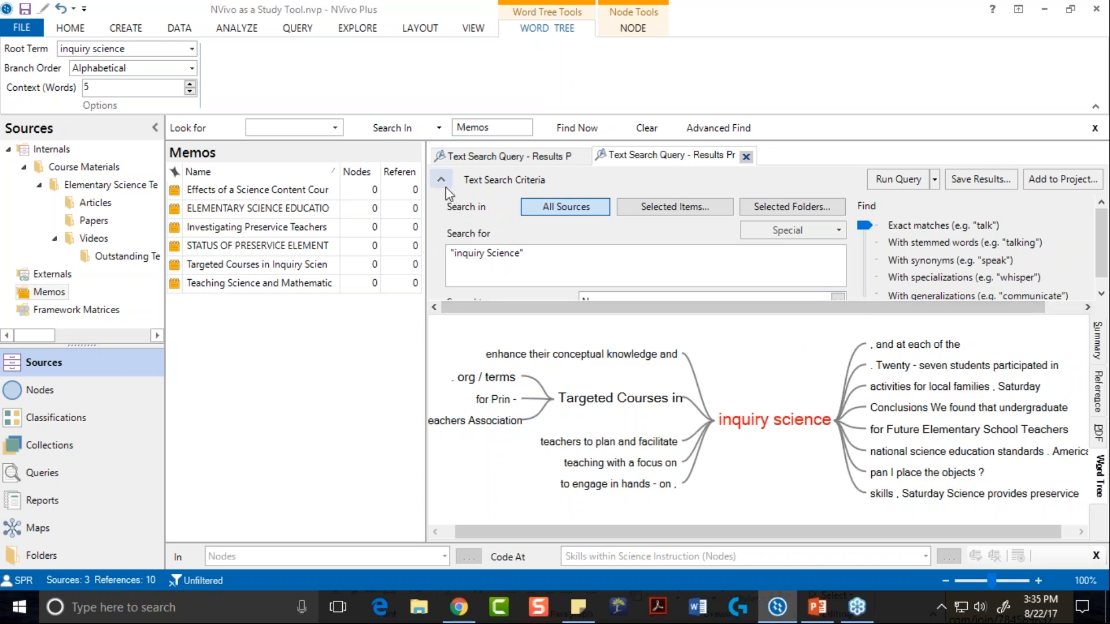
pyautogui.moveTo(1101, 239); pyautogui.dragTo(1102, 258)
pyautogui.click(836, 288)
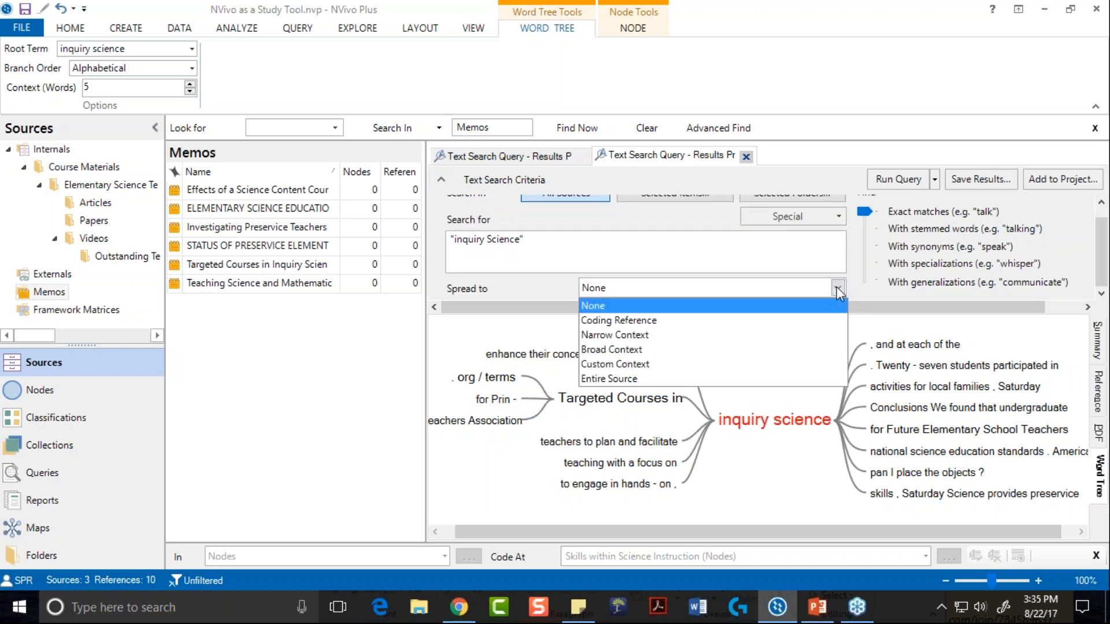
pyautogui.click(613, 335)
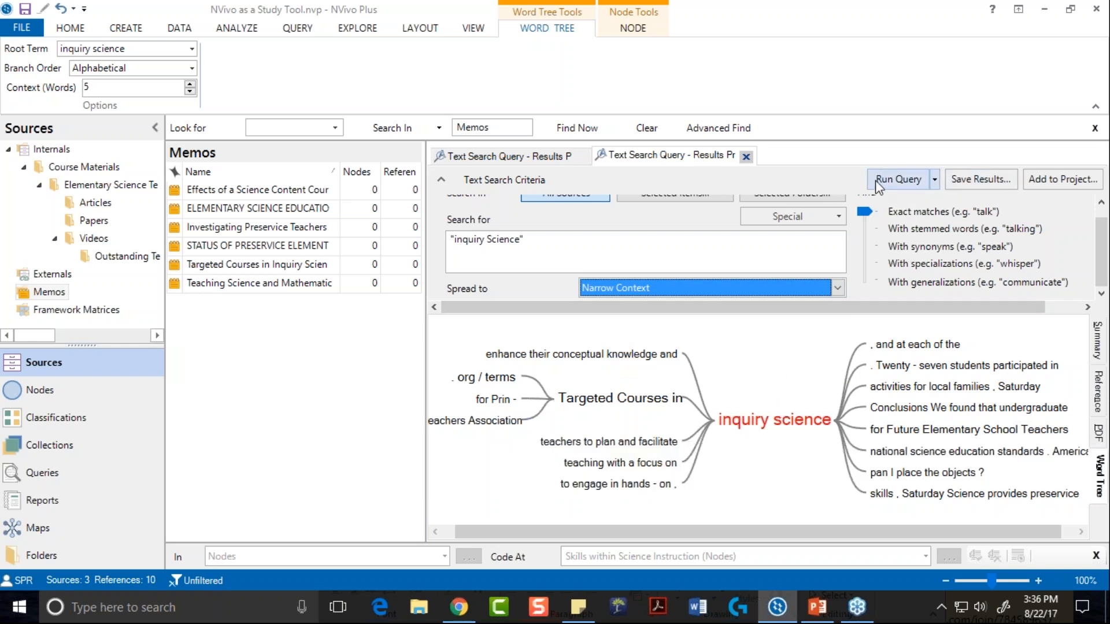
pyautogui.click(894, 179)
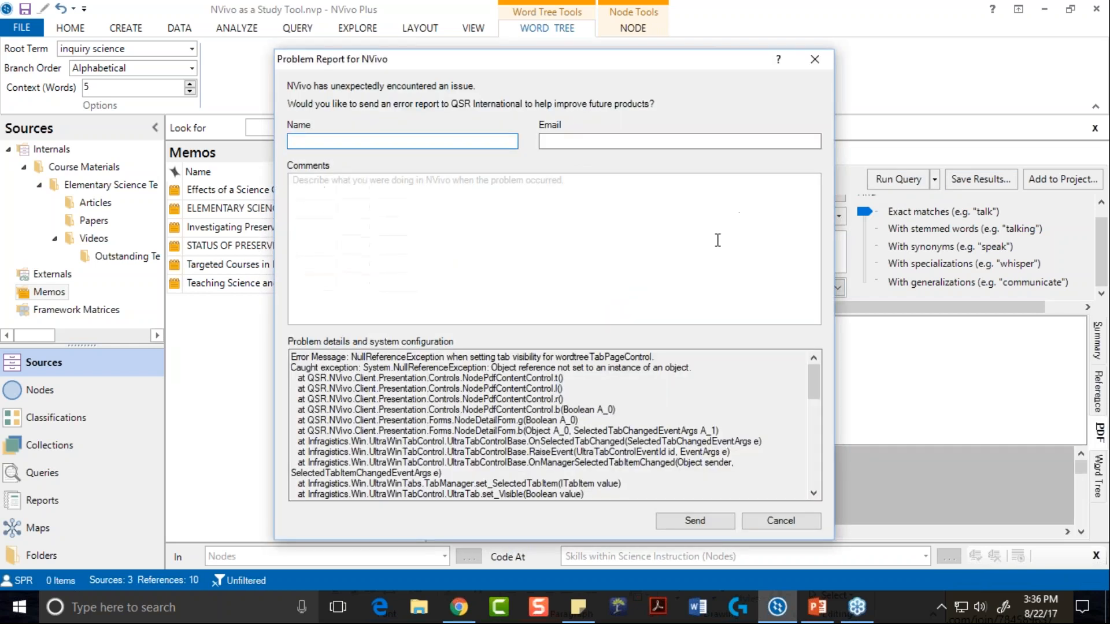
pyautogui.click(799, 522)
pyautogui.click(896, 179)
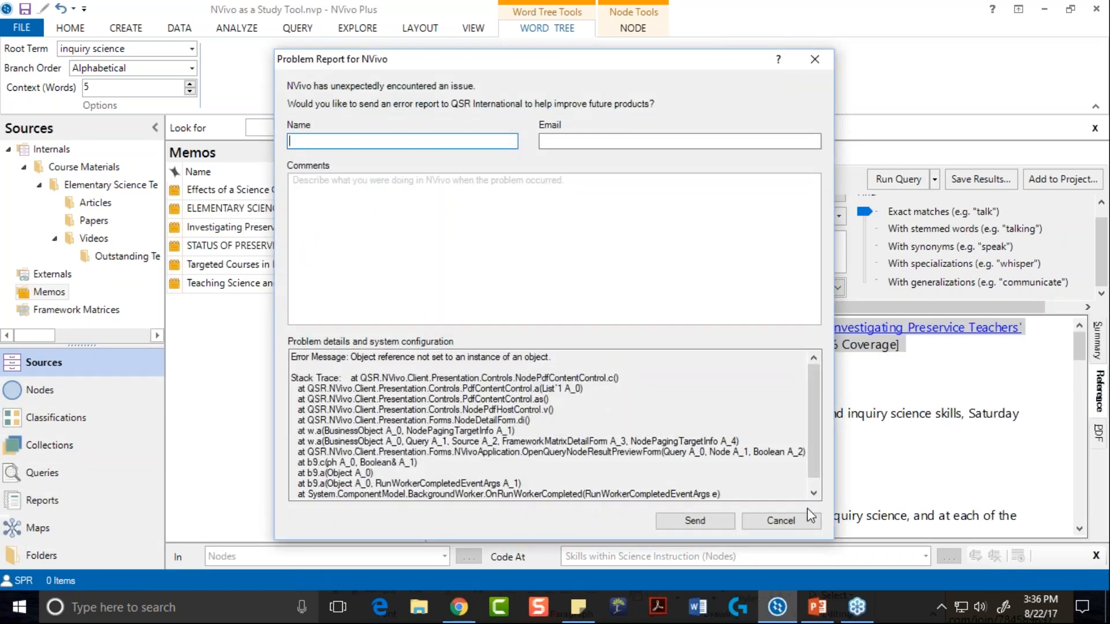
pyautogui.click(790, 519)
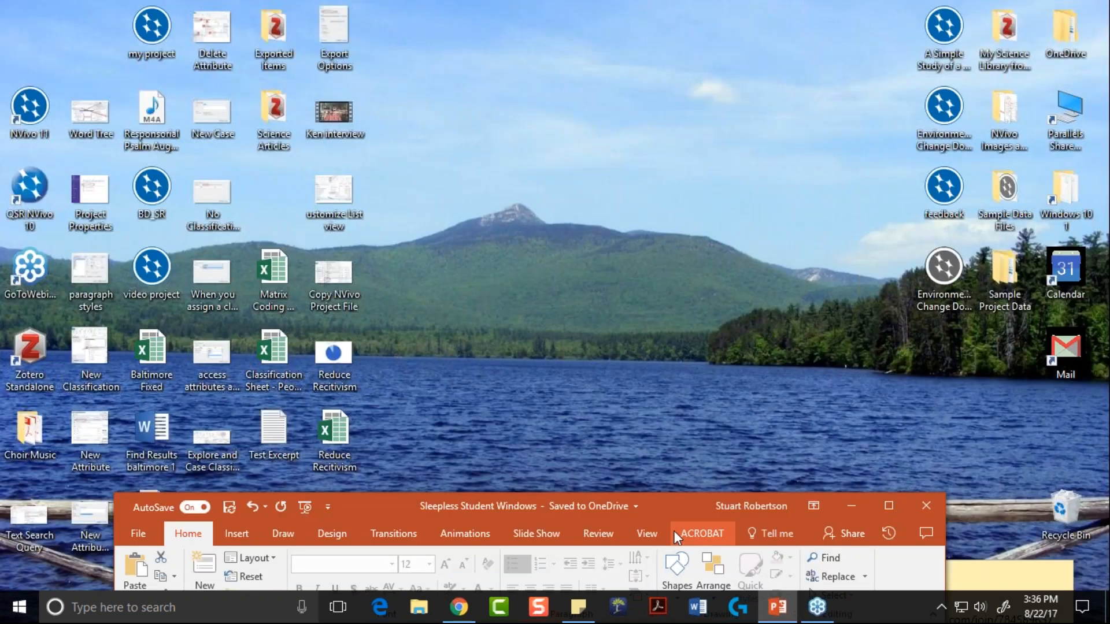
# Step: Relaunch NVivo 11 from the desktop and reopen the recent project "NVivo as a Study Tool"
pyautogui.moveTo(668, 508); pyautogui.dragTo(729, 521)
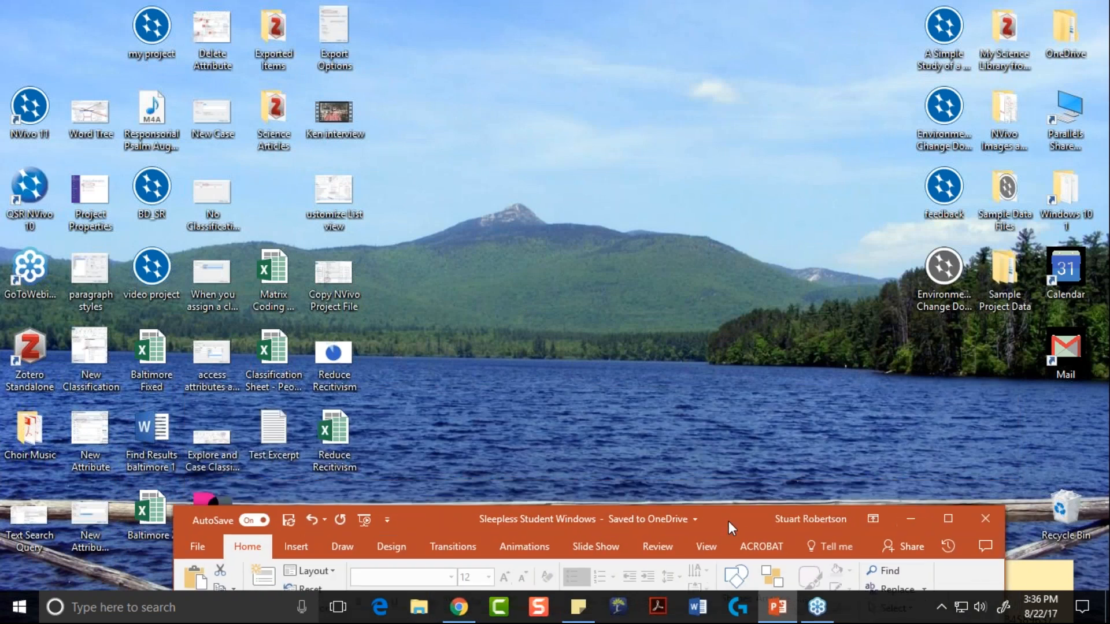
pyautogui.doubleClick(31, 105)
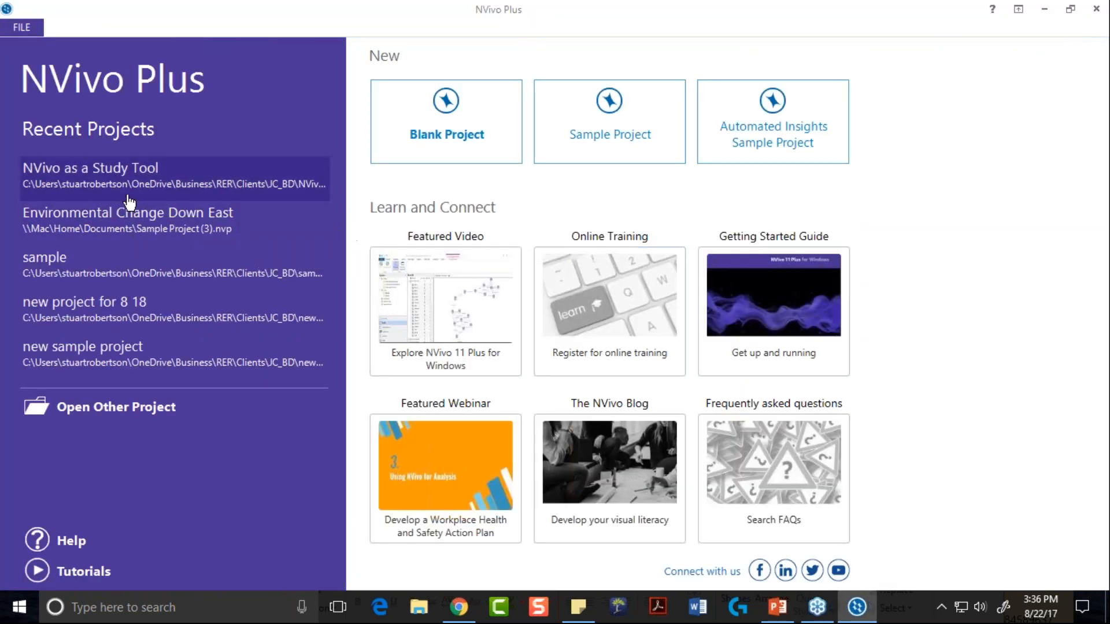
pyautogui.click(116, 174)
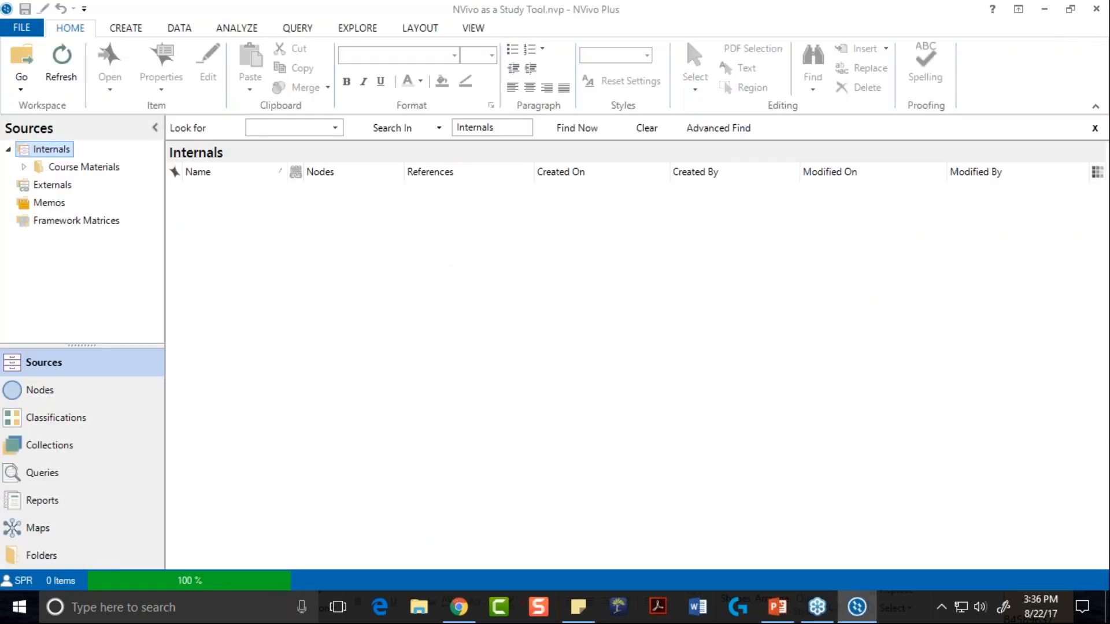
# Step: Open the outstanding science lesson video from the Videos folder under Elementary Science Teaching in Course Materials and play it
pyautogui.click(24, 168)
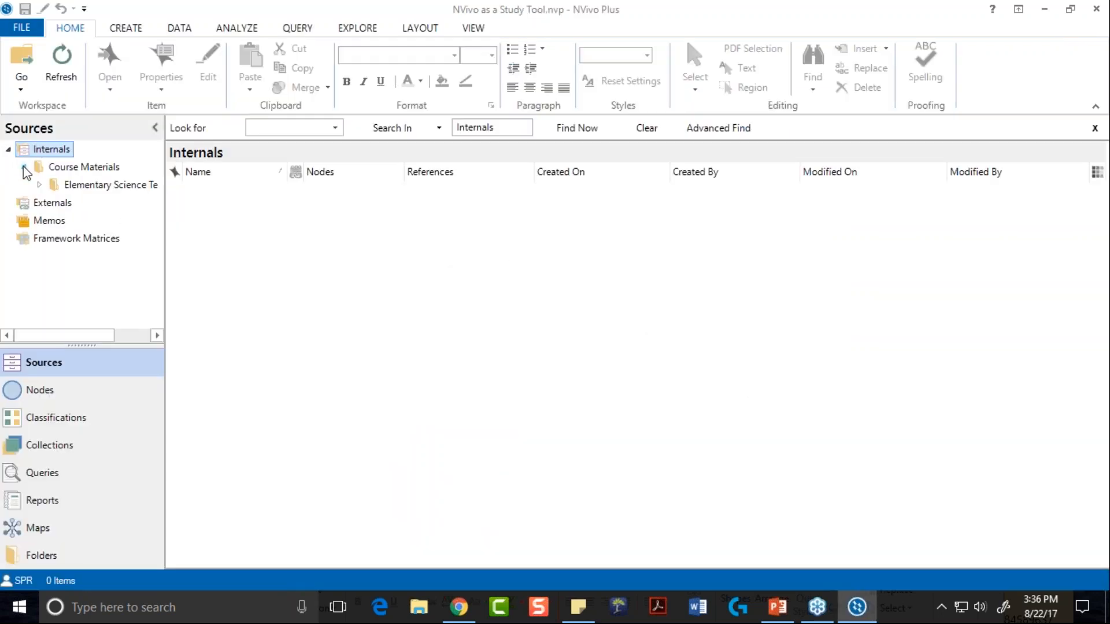
pyautogui.click(38, 185)
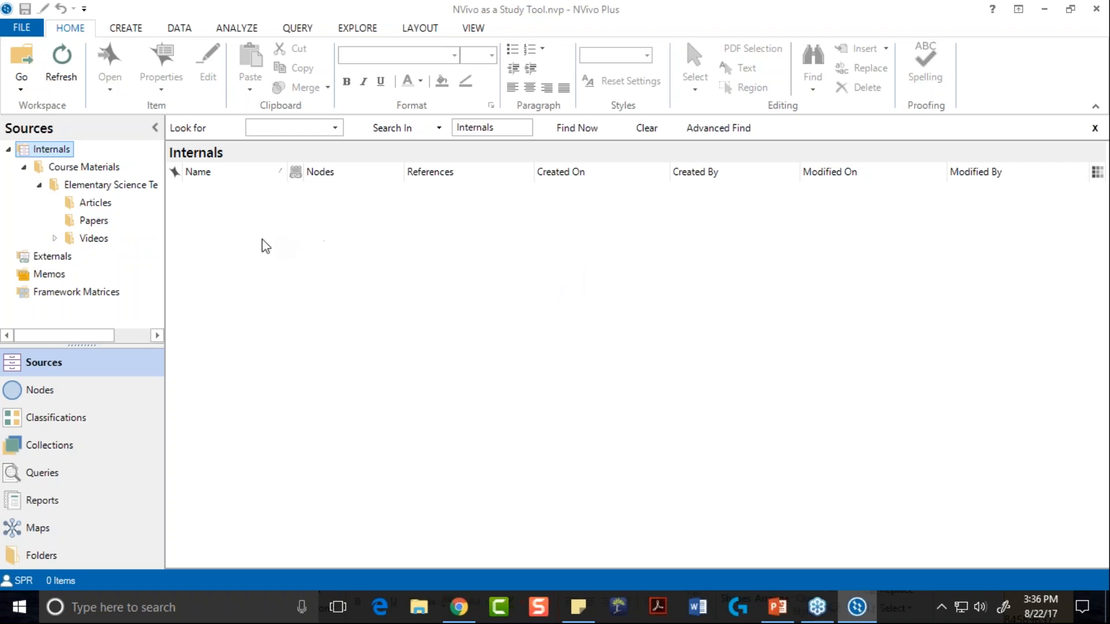
pyautogui.click(54, 241)
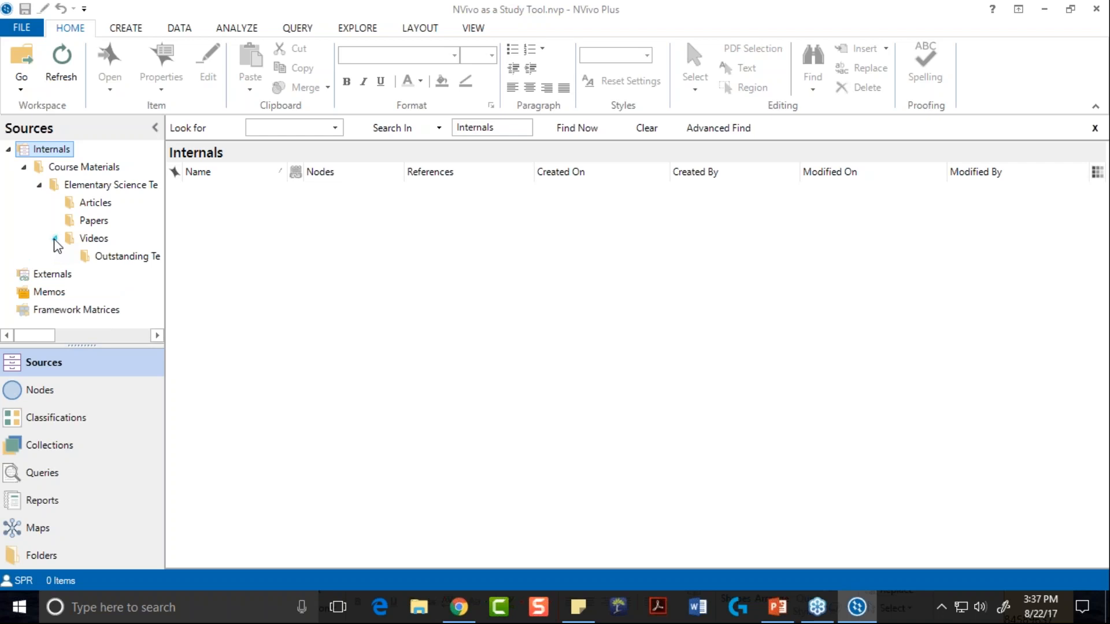
pyautogui.click(96, 259)
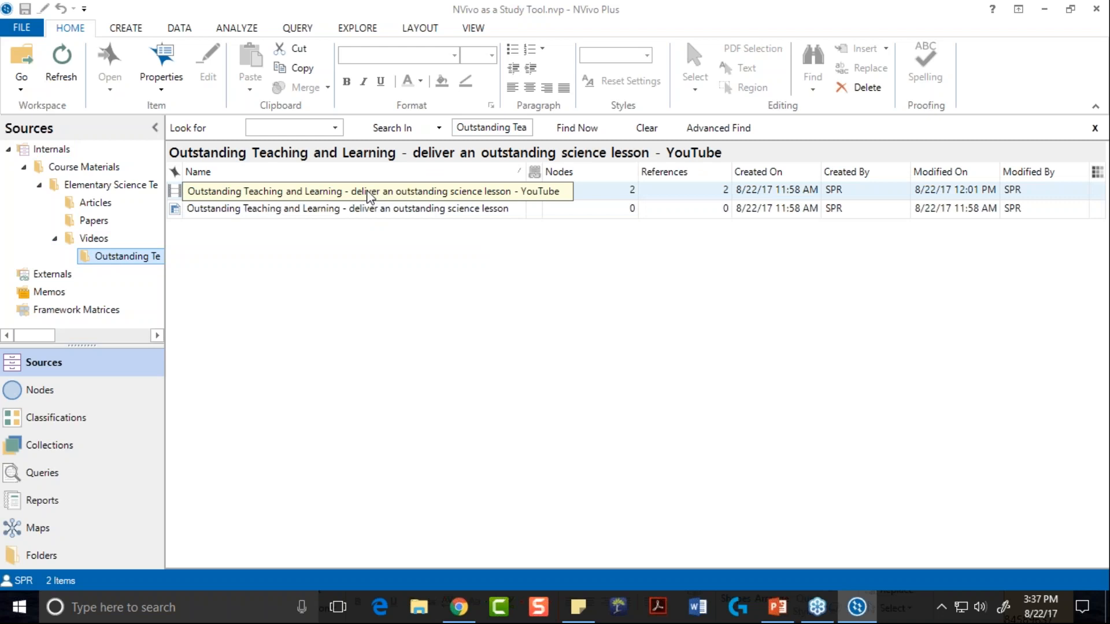
pyautogui.click(369, 193)
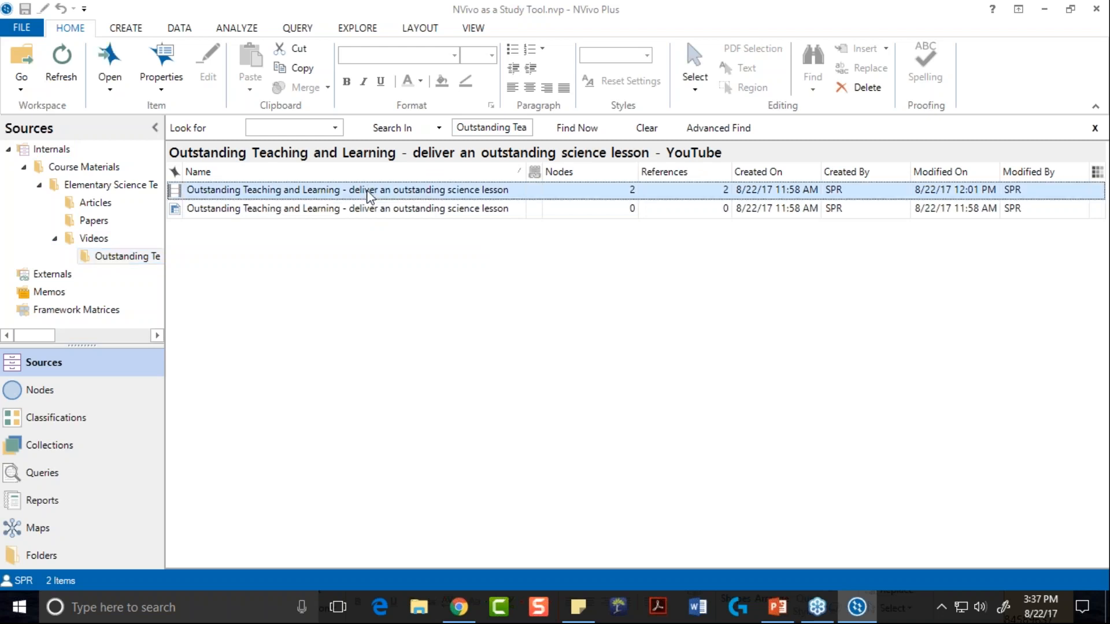
pyautogui.doubleClick(369, 193)
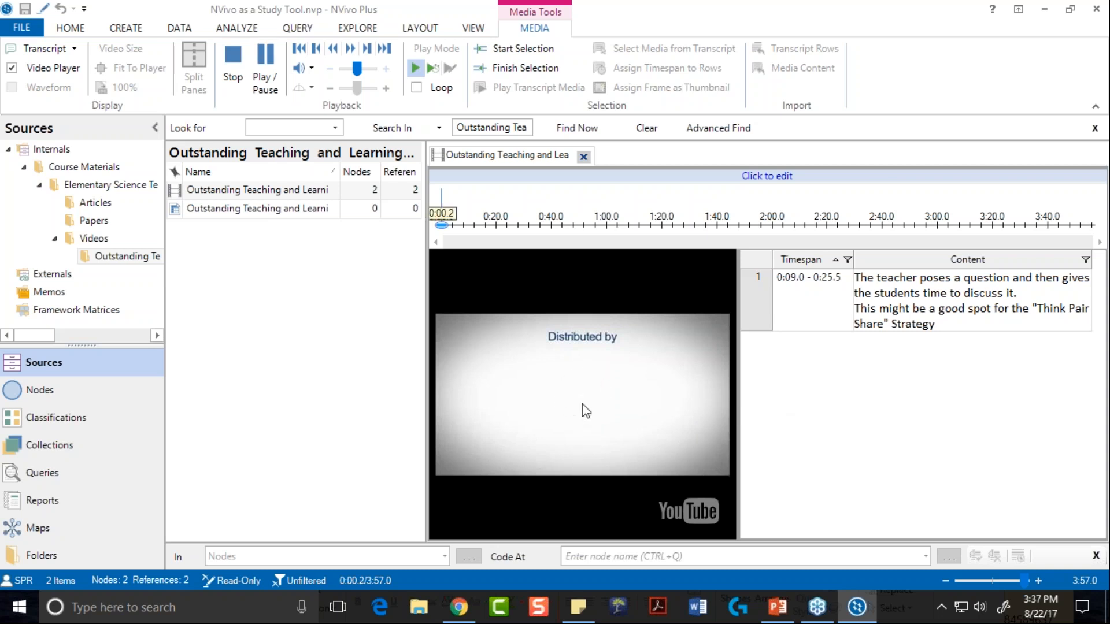
pyautogui.click(270, 58)
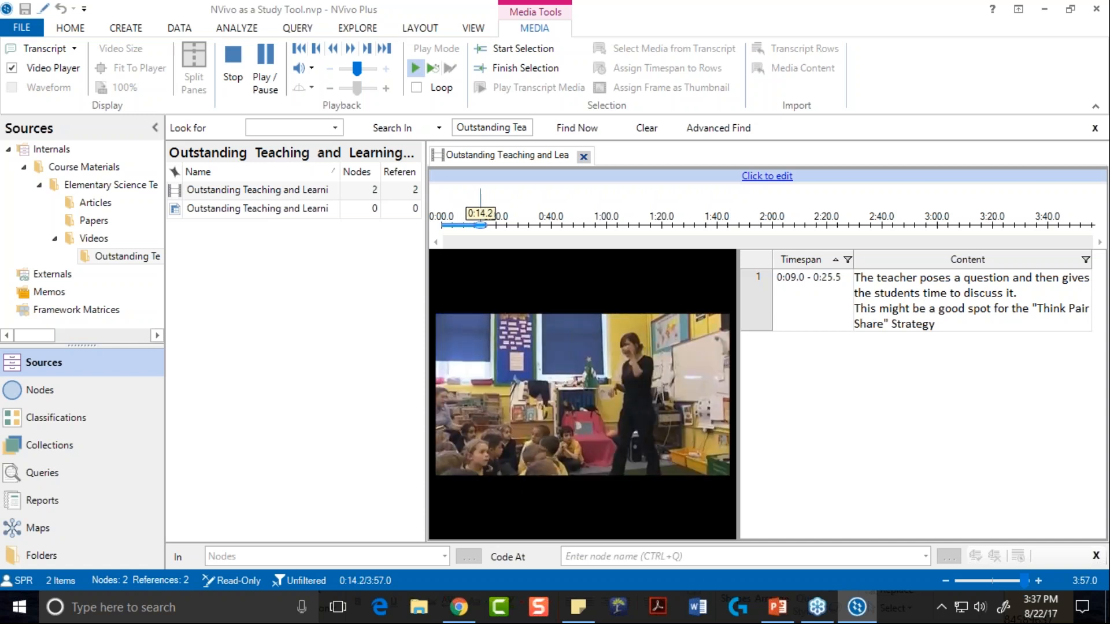
# Step: Make the video source editable, pause playback, and add a transcript row reading "notes" for the span from about 1:00 to 1:20
pyautogui.click(767, 176)
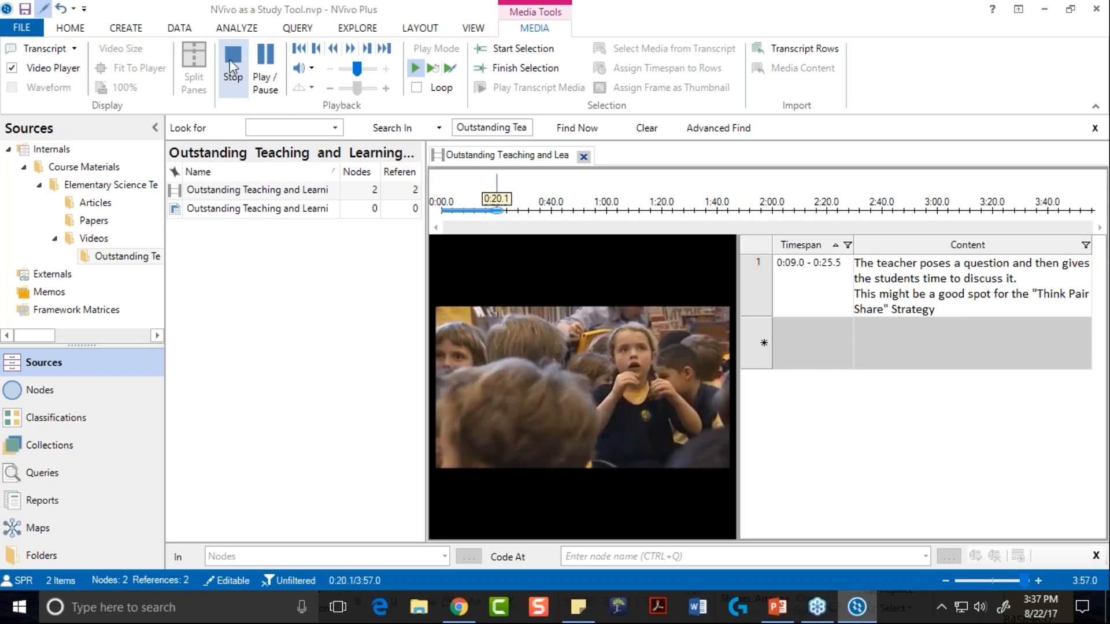
pyautogui.click(264, 58)
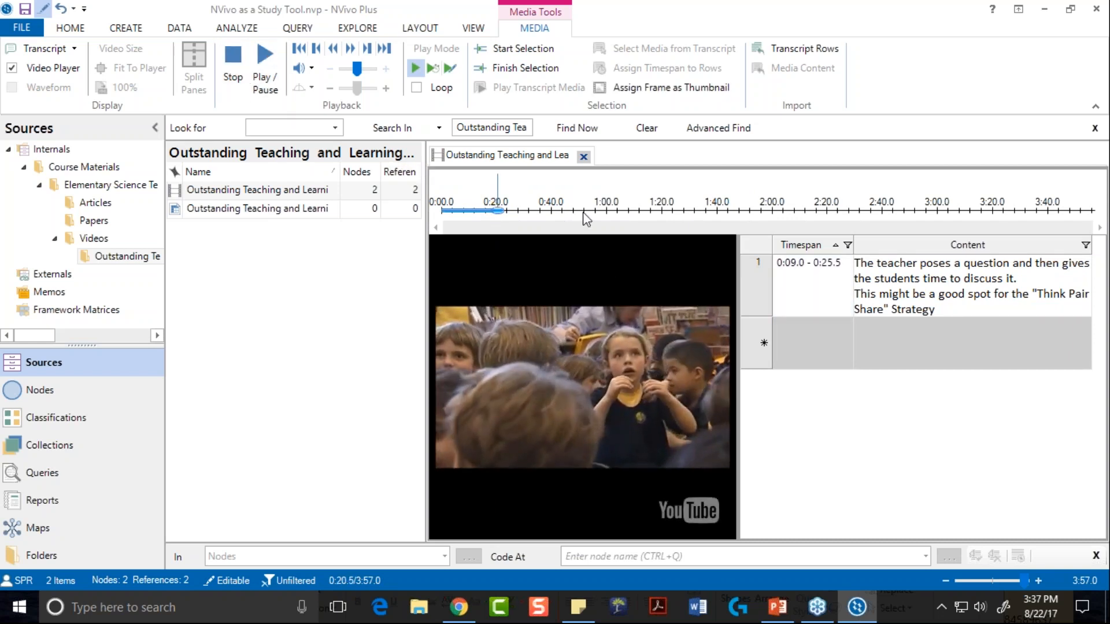
pyautogui.moveTo(606, 210); pyautogui.dragTo(652, 217)
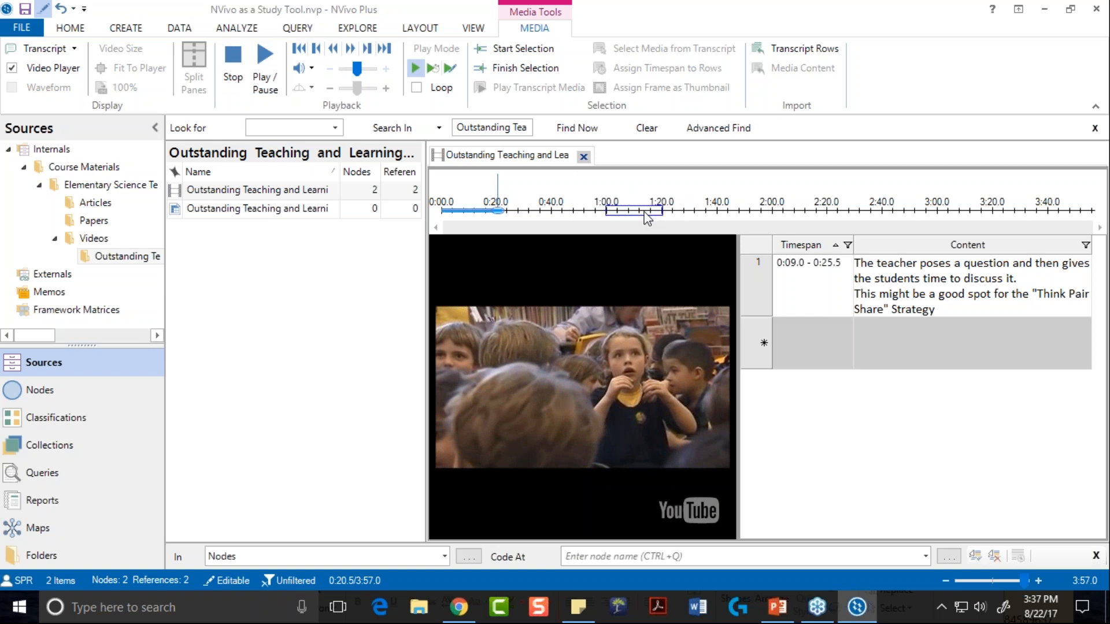
pyautogui.rightClick(647, 219)
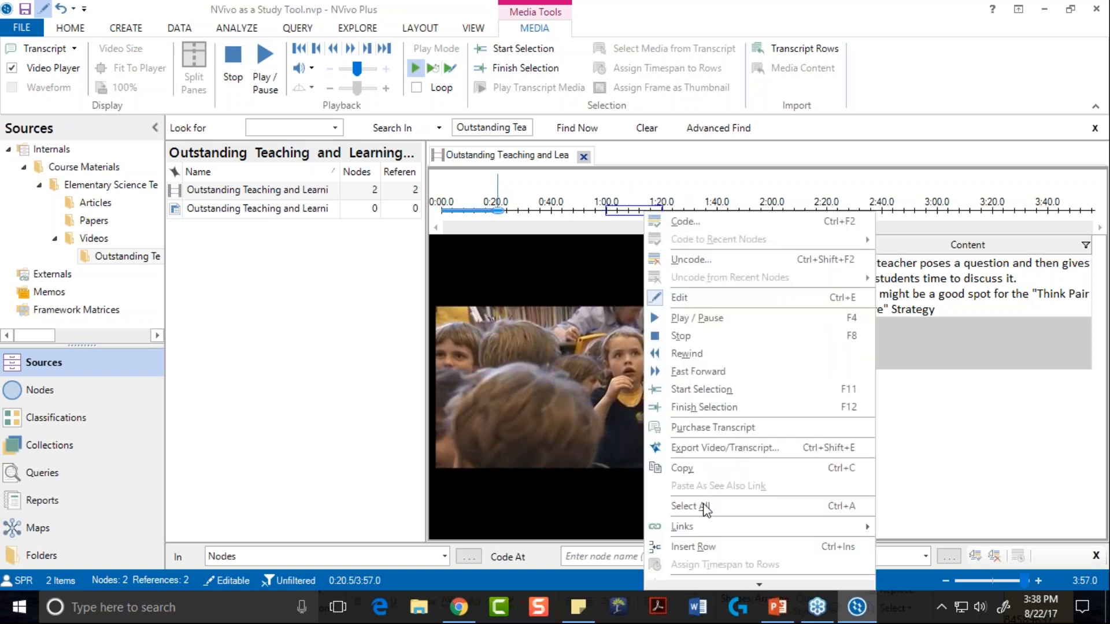
pyautogui.click(710, 549)
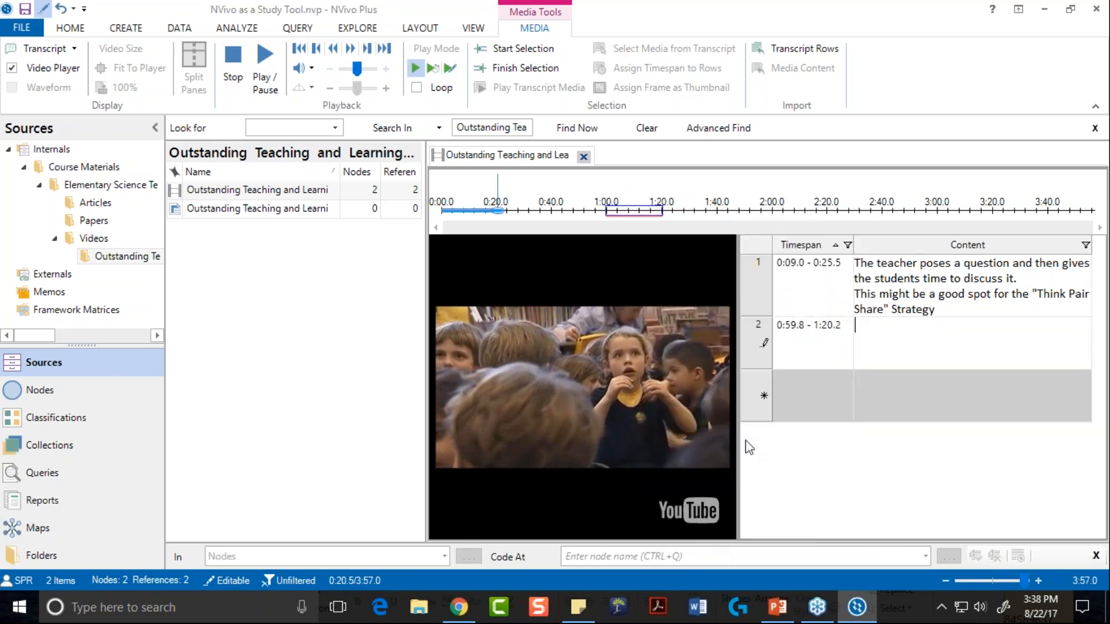
pyautogui.write('notes')
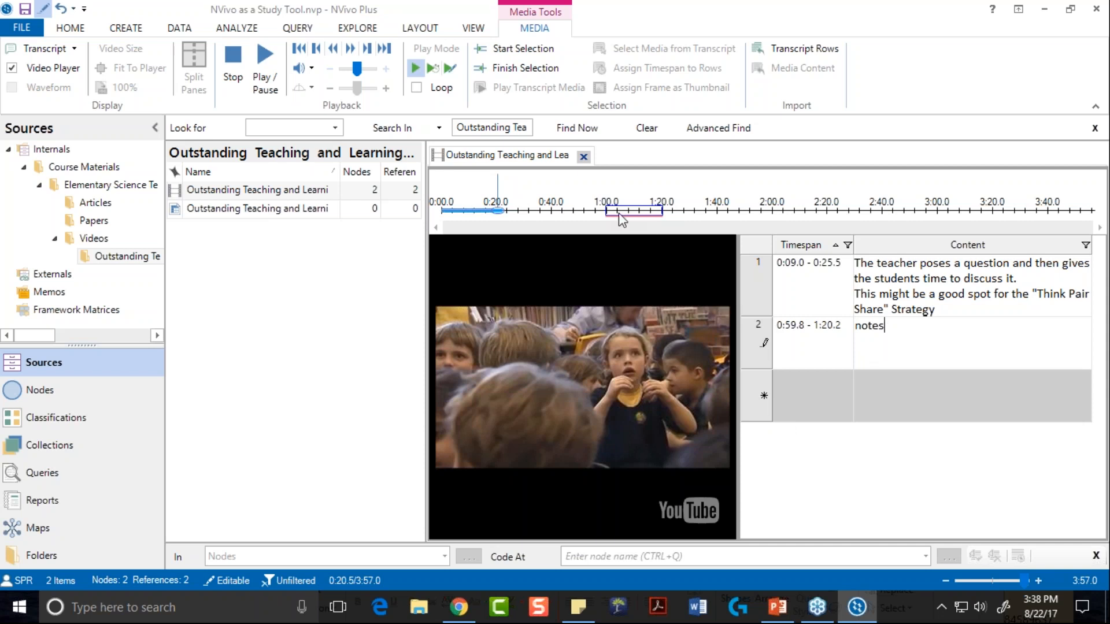
pyautogui.click(766, 348)
pyautogui.click(754, 350)
pyautogui.click(873, 499)
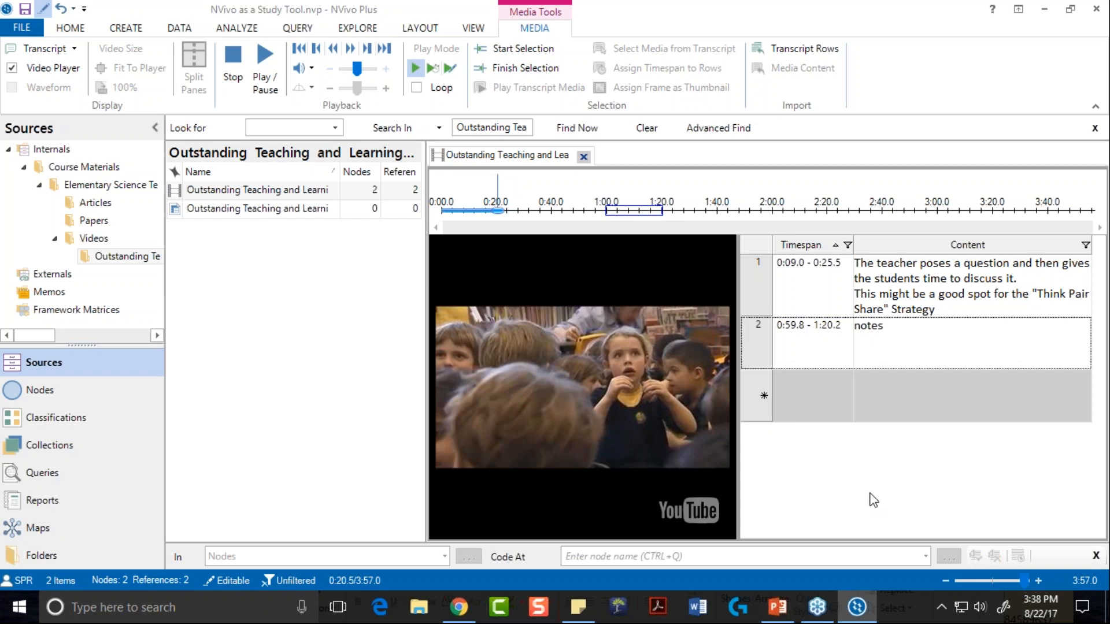
# Step: Play the transcript media from the "notes" row, and stop the video playback
pyautogui.click(748, 340)
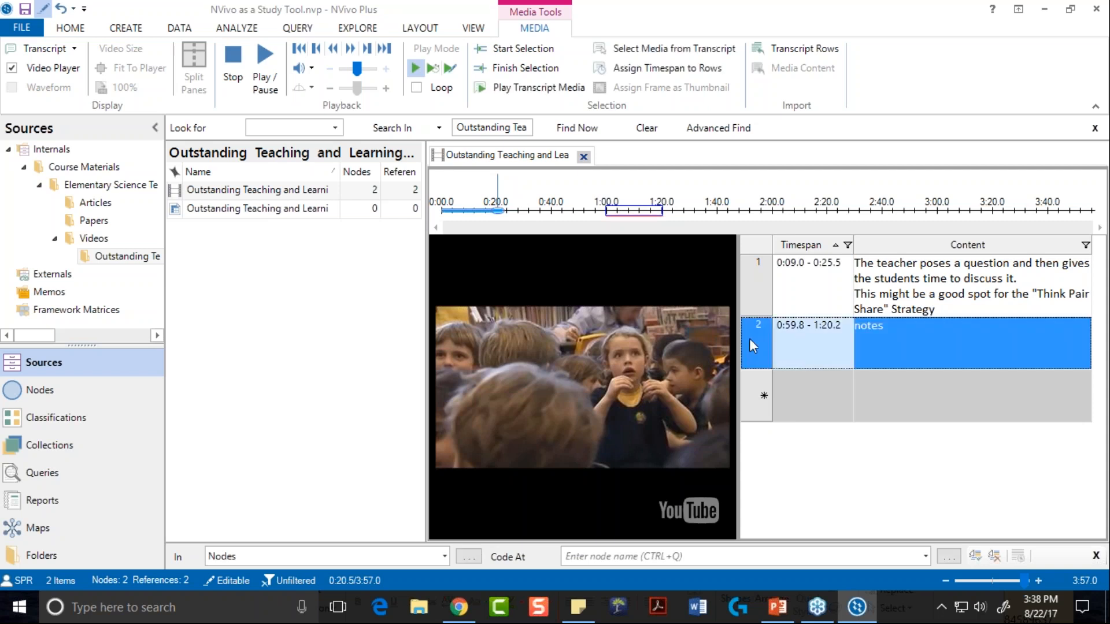
pyautogui.rightClick(750, 339)
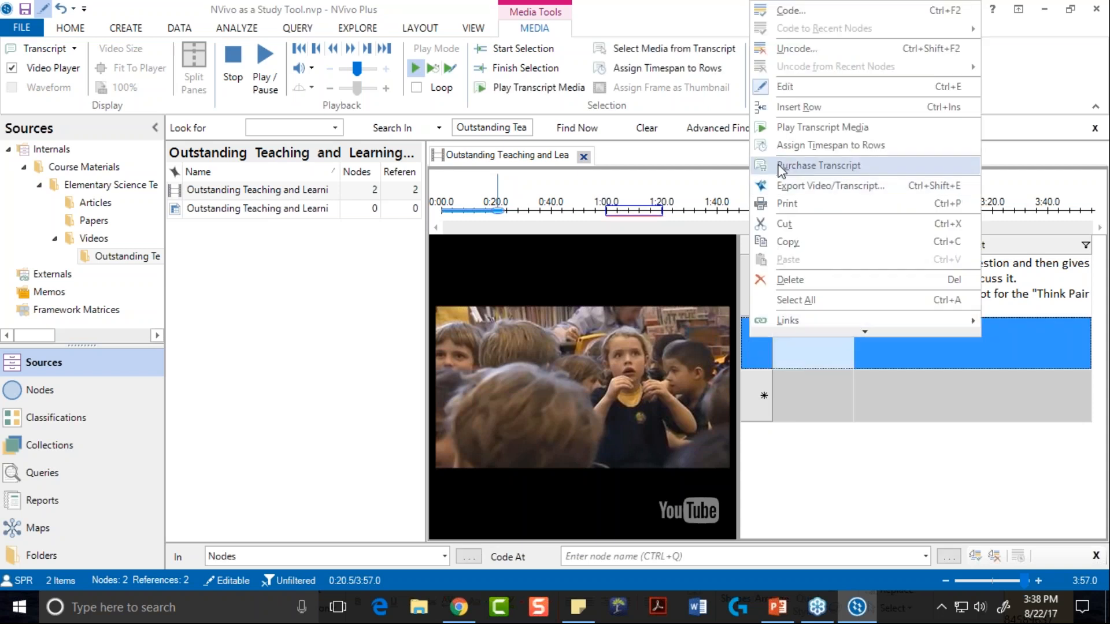
pyautogui.click(818, 128)
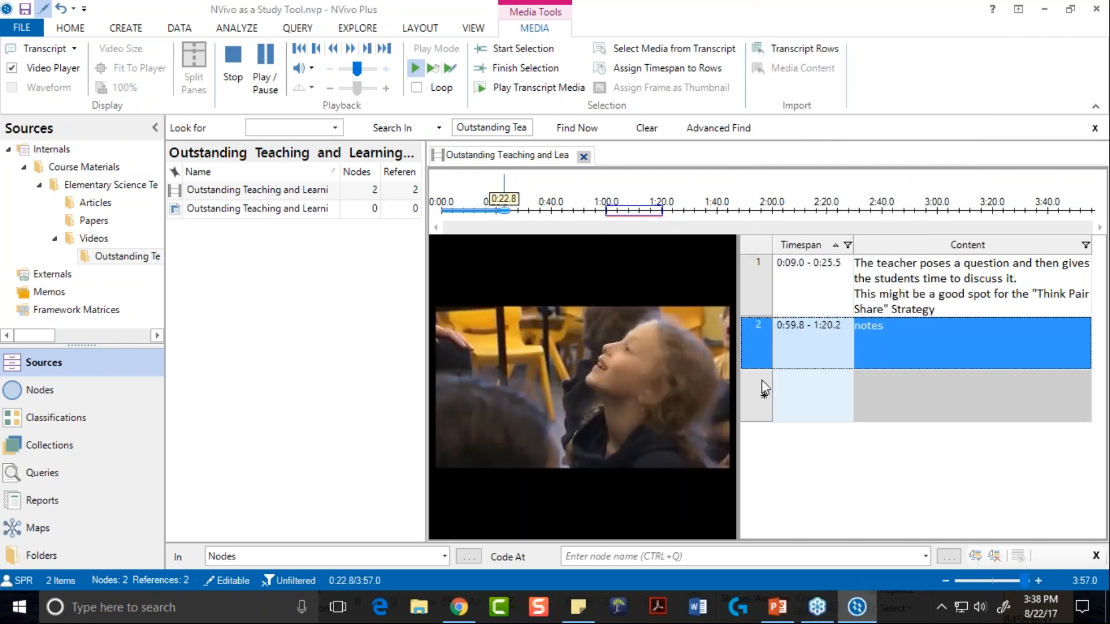
pyautogui.click(783, 472)
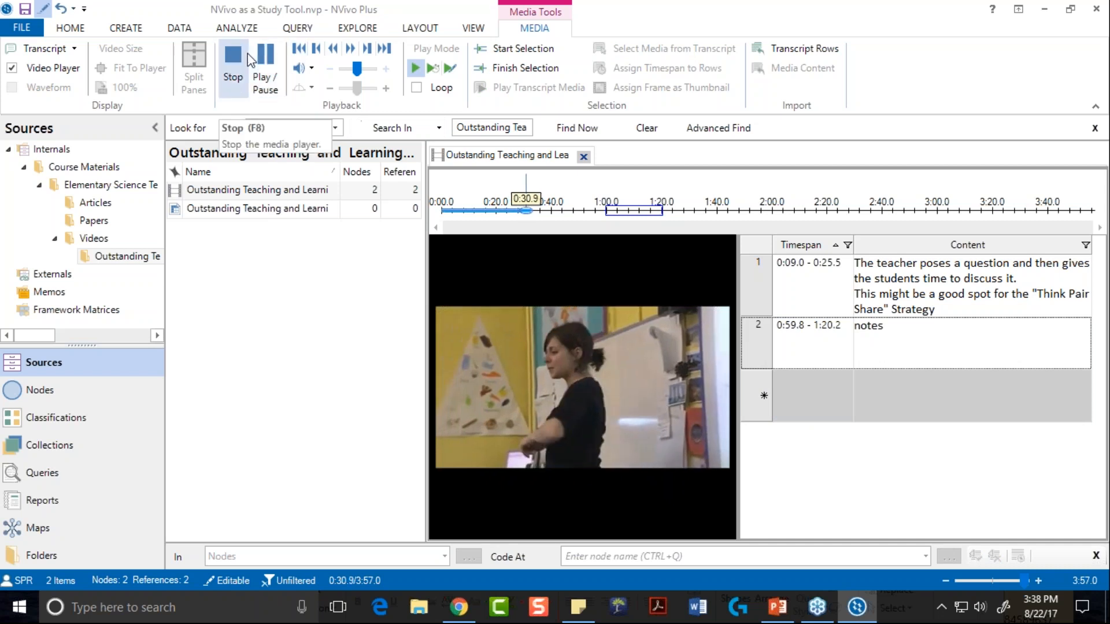
pyautogui.click(231, 58)
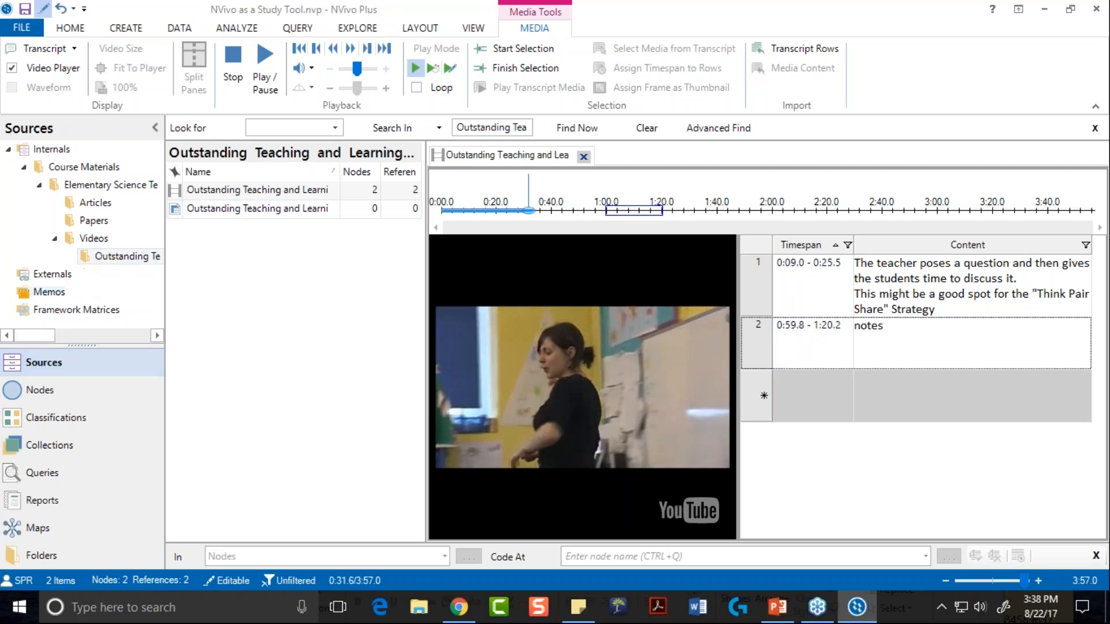
# Step: Open the Student Engagement node and display its coded reference in the video view
pyautogui.click(40, 391)
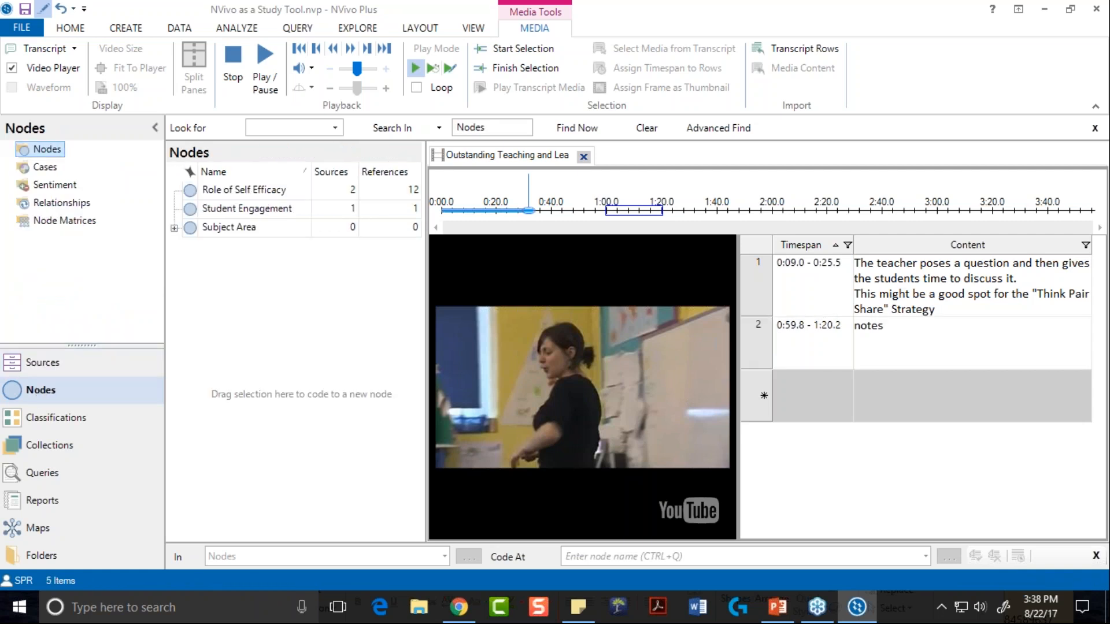
pyautogui.click(237, 209)
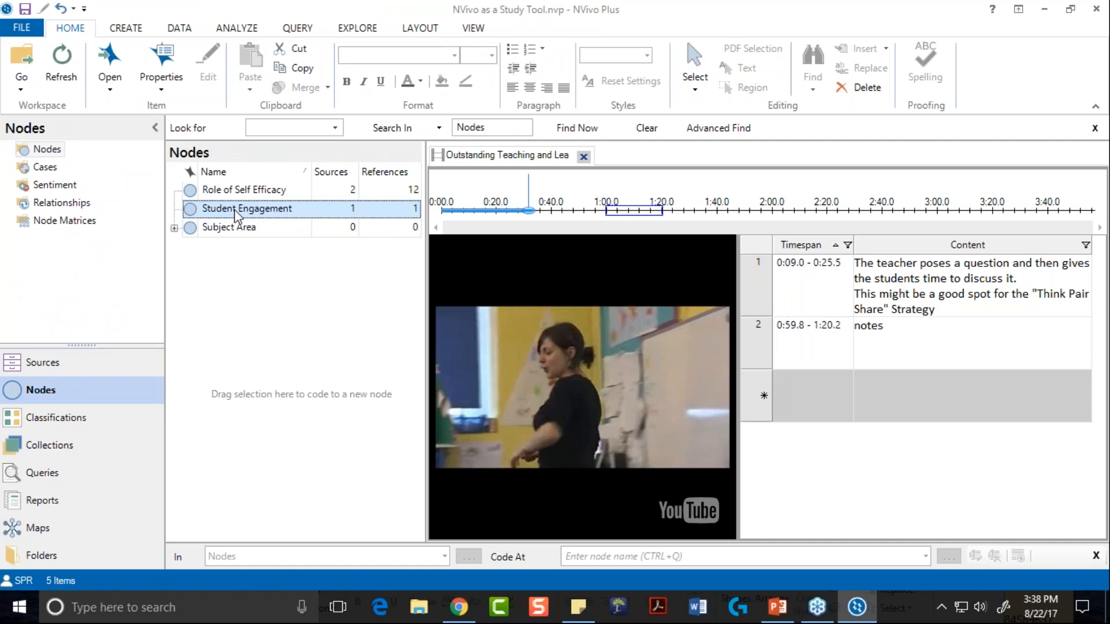
pyautogui.doubleClick(237, 212)
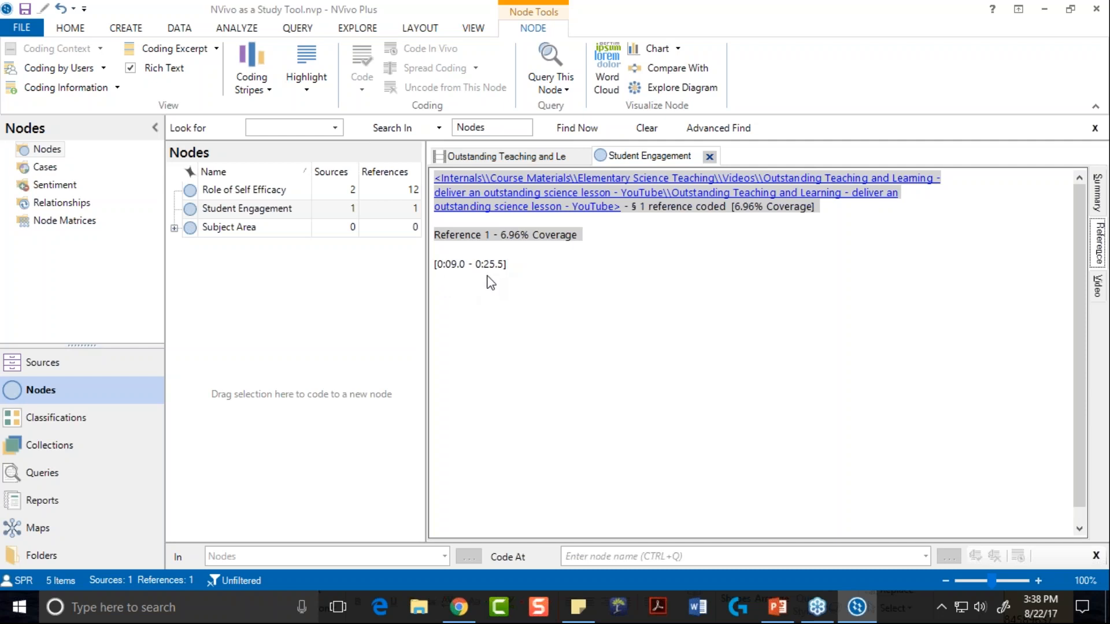
pyautogui.click(1099, 287)
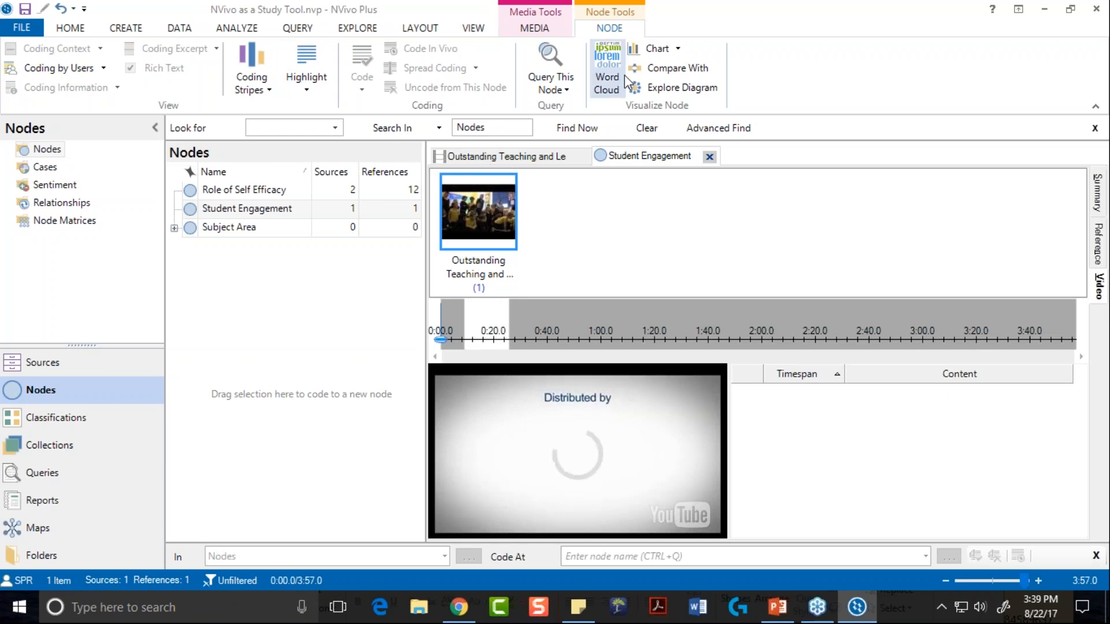
# Step: Play the video segment coded at Student Engagement and pause it
pyautogui.click(543, 29)
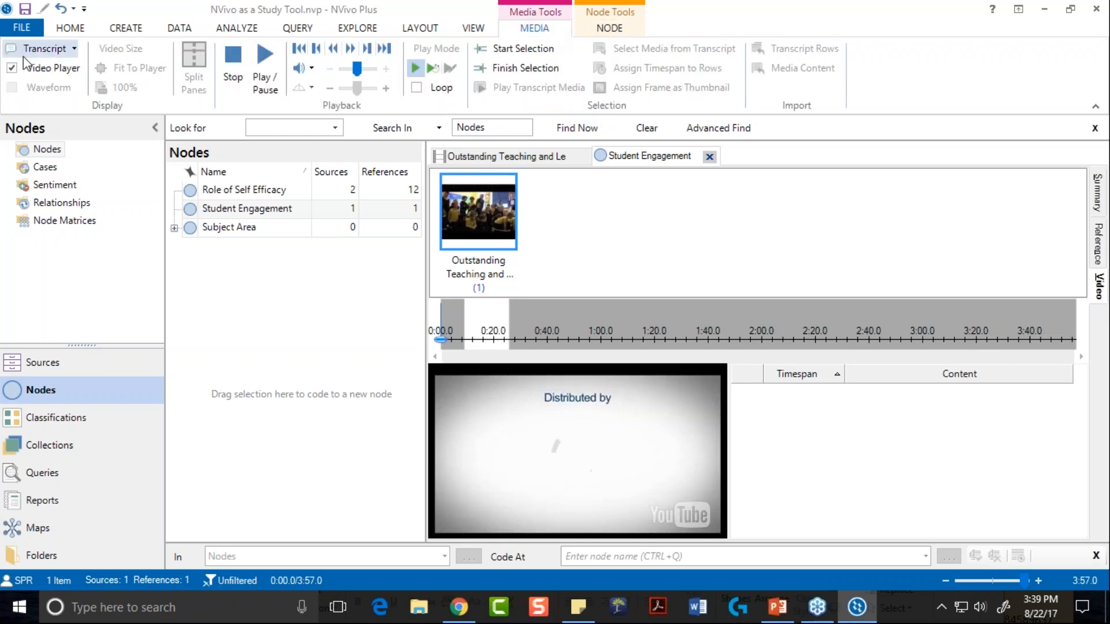
pyautogui.click(264, 60)
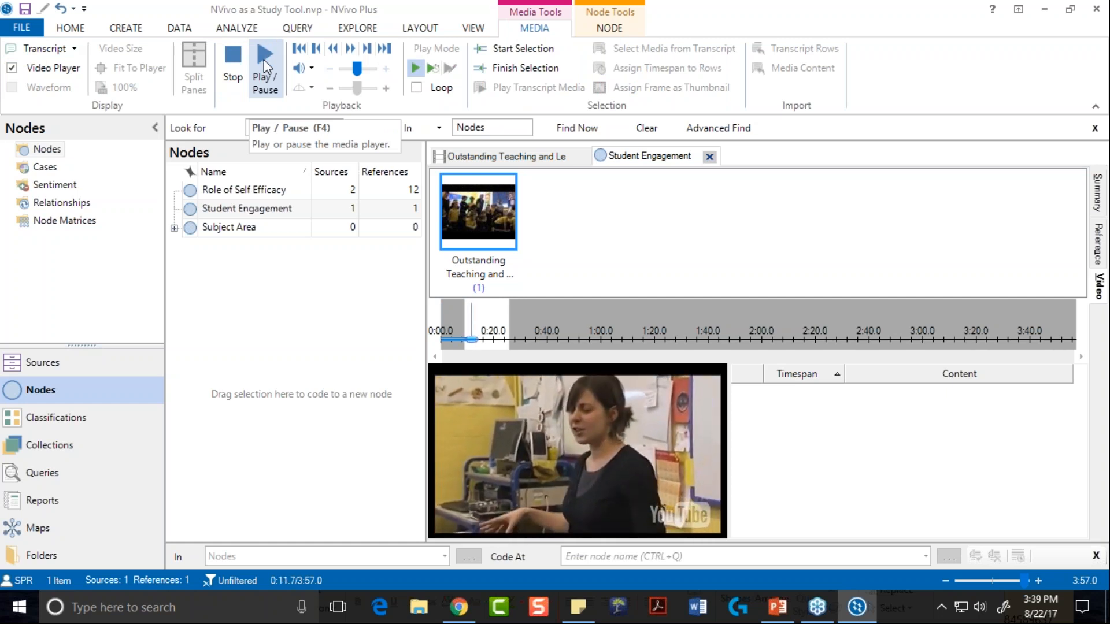
pyautogui.click(263, 60)
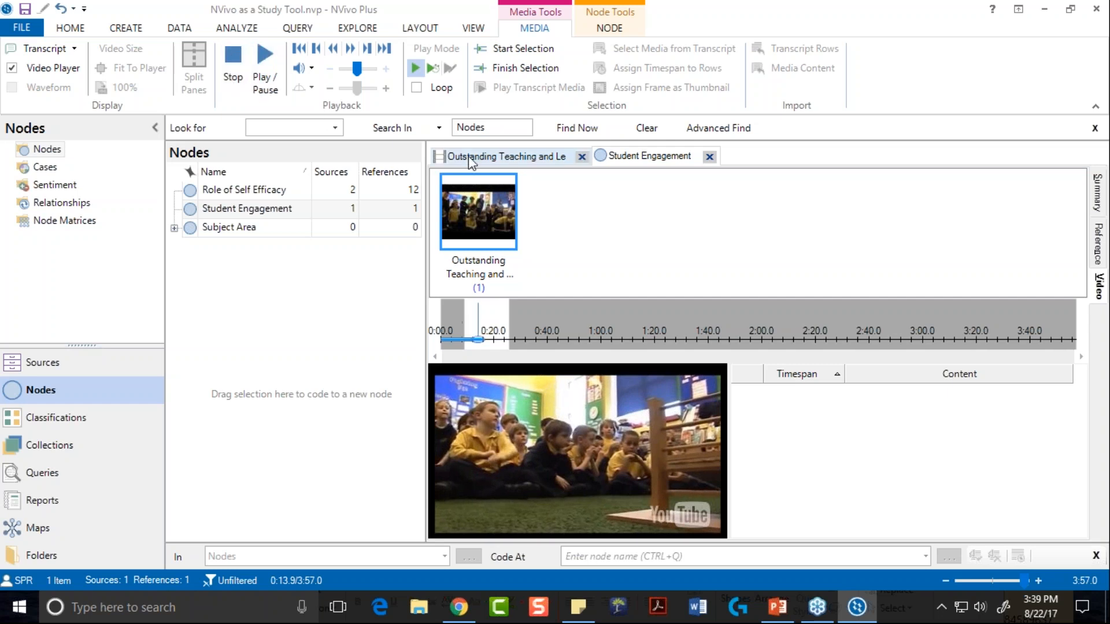
# Step: Close the Student Engagement node and clear the selected timespan in the video source
pyautogui.moveTo(484, 346); pyautogui.dragTo(453, 343)
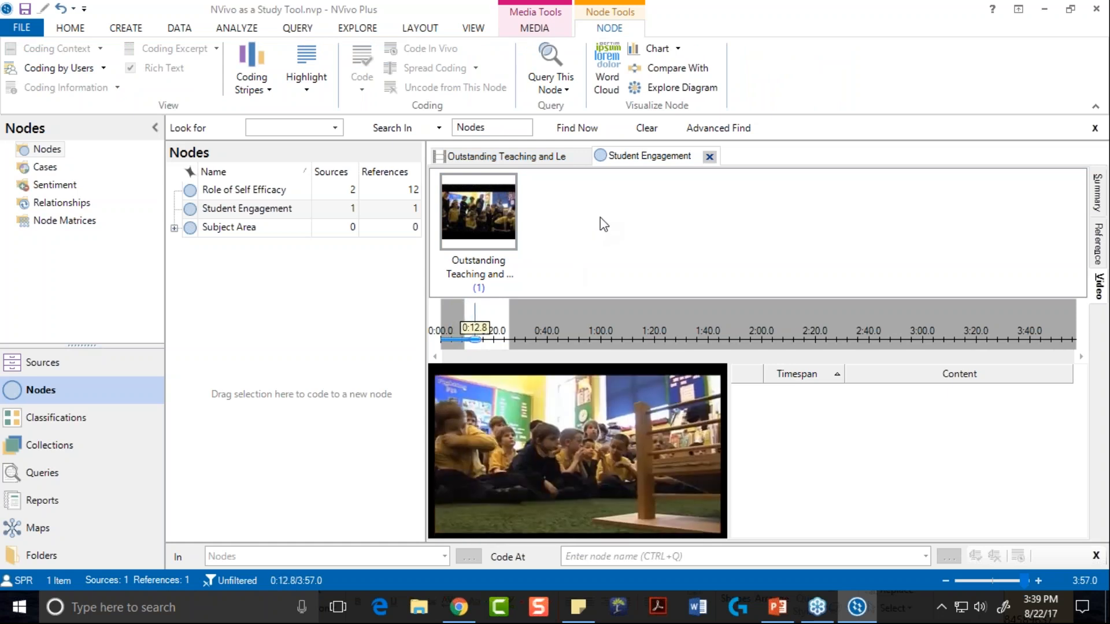
pyautogui.click(710, 157)
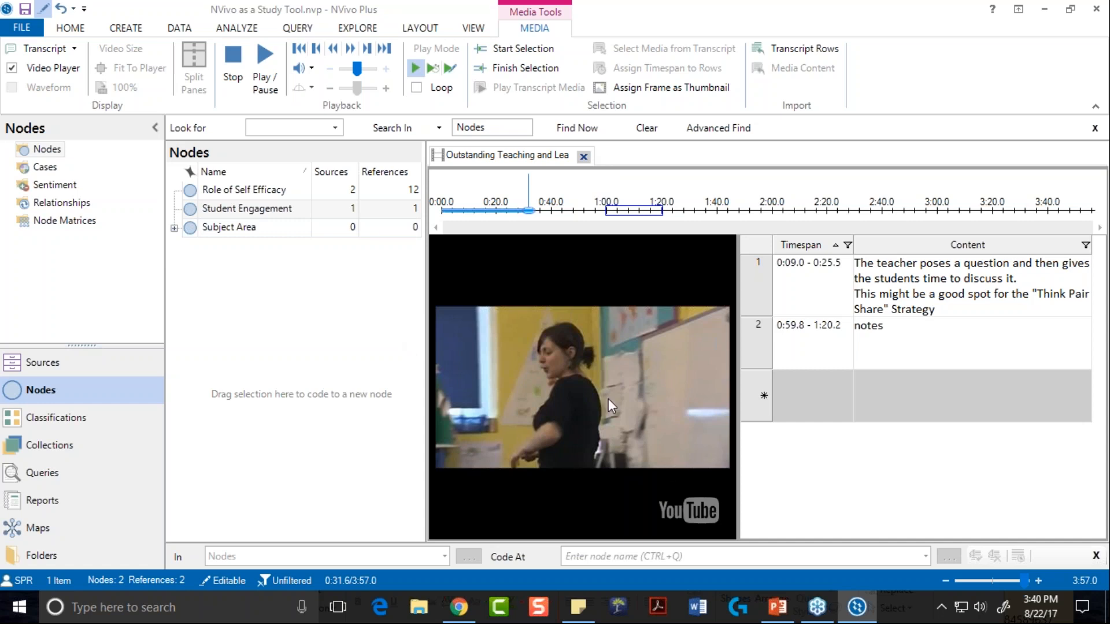
pyautogui.click(579, 182)
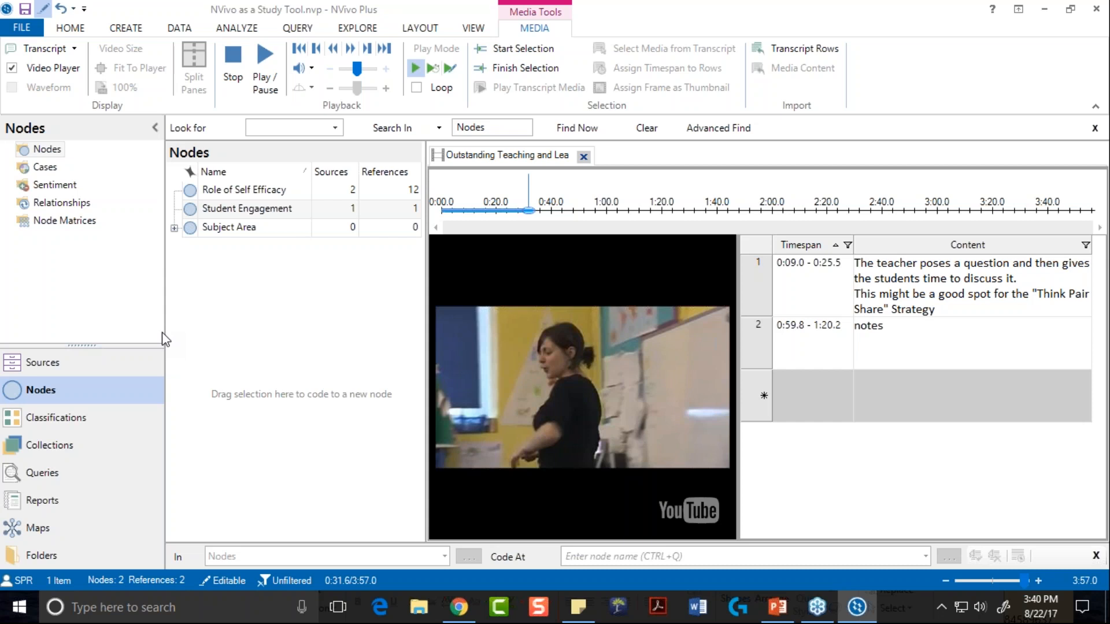
pyautogui.click(235, 277)
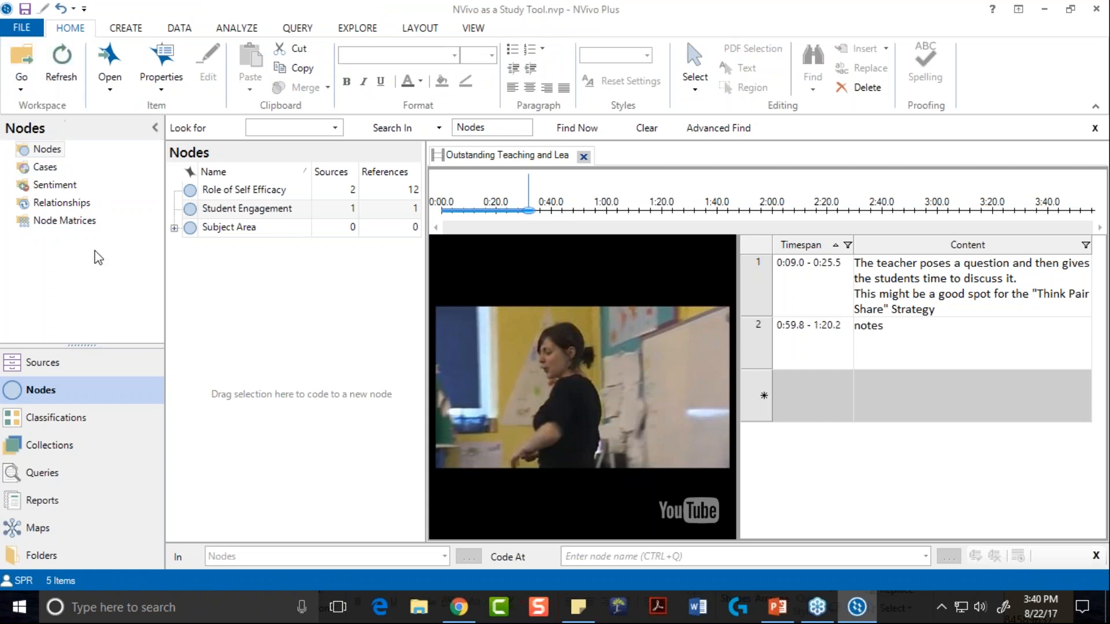
# Step: Close the project with its changes saved, and open the recent project Environmental Change Down East
pyautogui.click(22, 27)
pyautogui.click(36, 218)
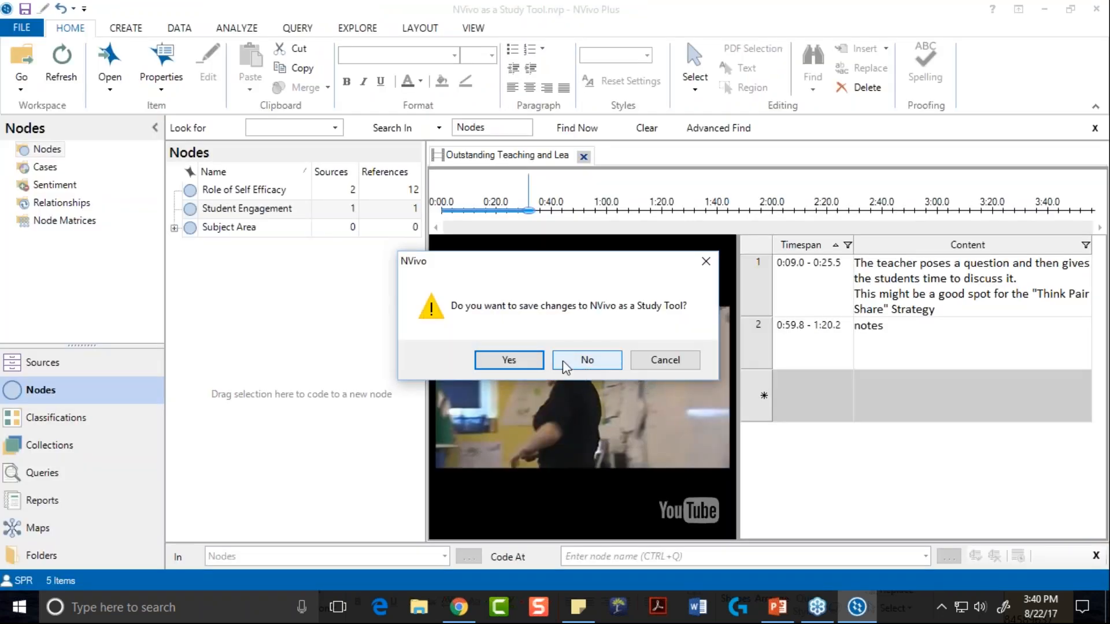
pyautogui.click(520, 360)
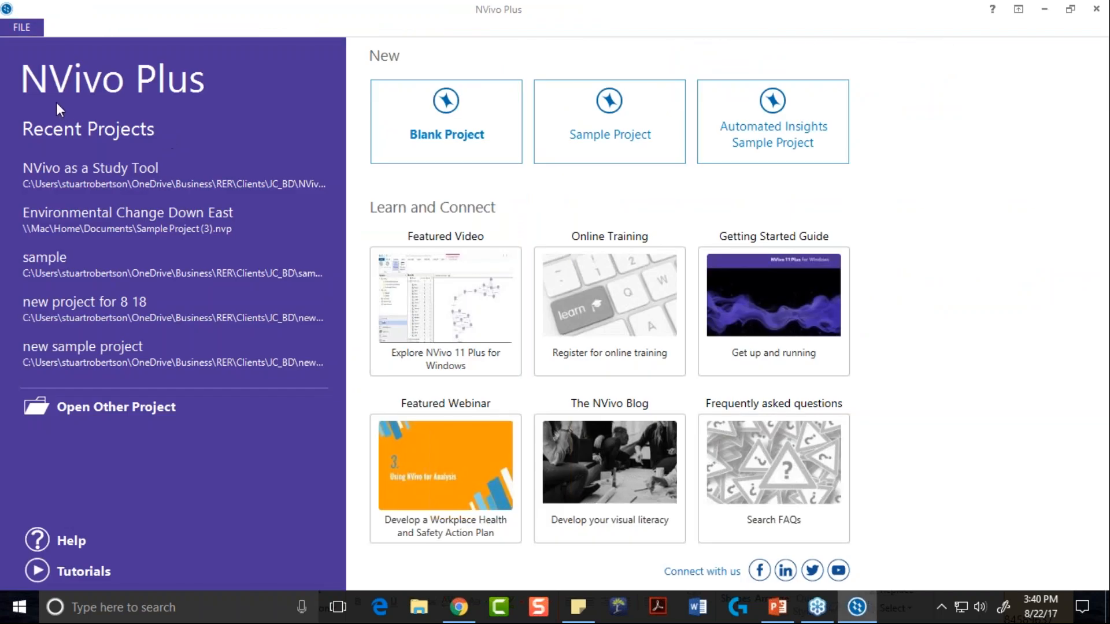
pyautogui.click(88, 220)
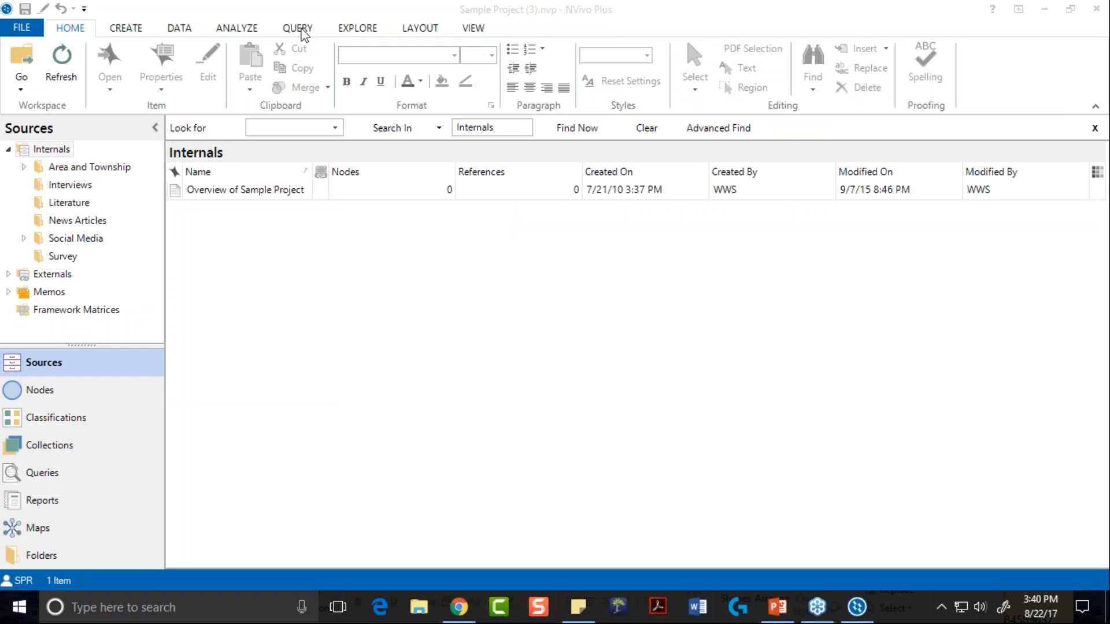
# Step: Start a Matrix Coding query with both News Articles PDFs and the Literature article on estuarine shoreline change as rows
pyautogui.click(297, 29)
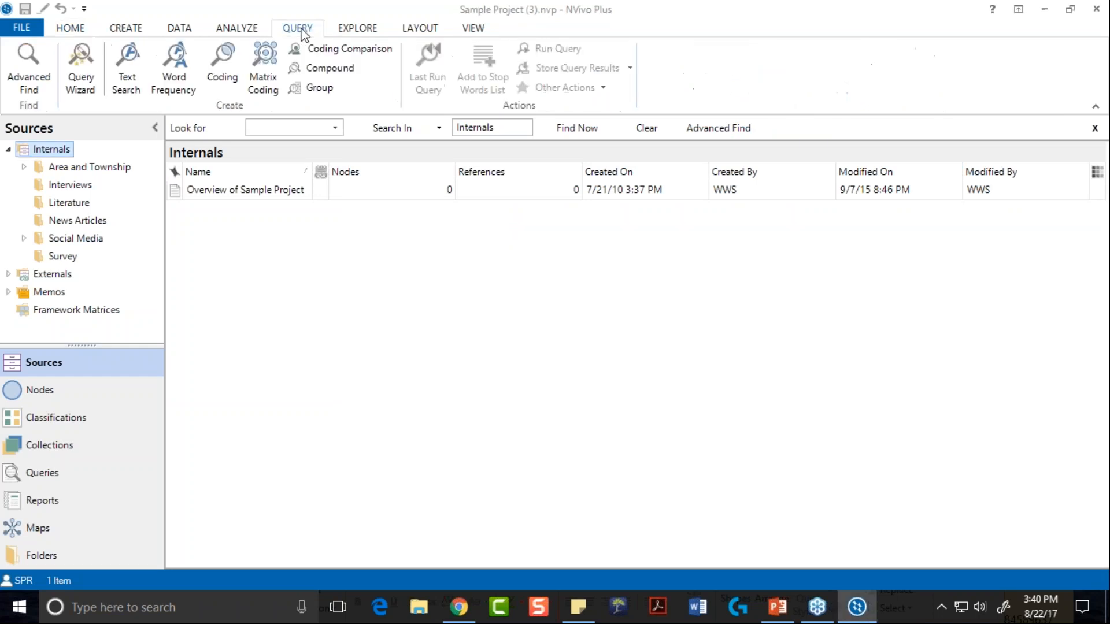
pyautogui.click(265, 60)
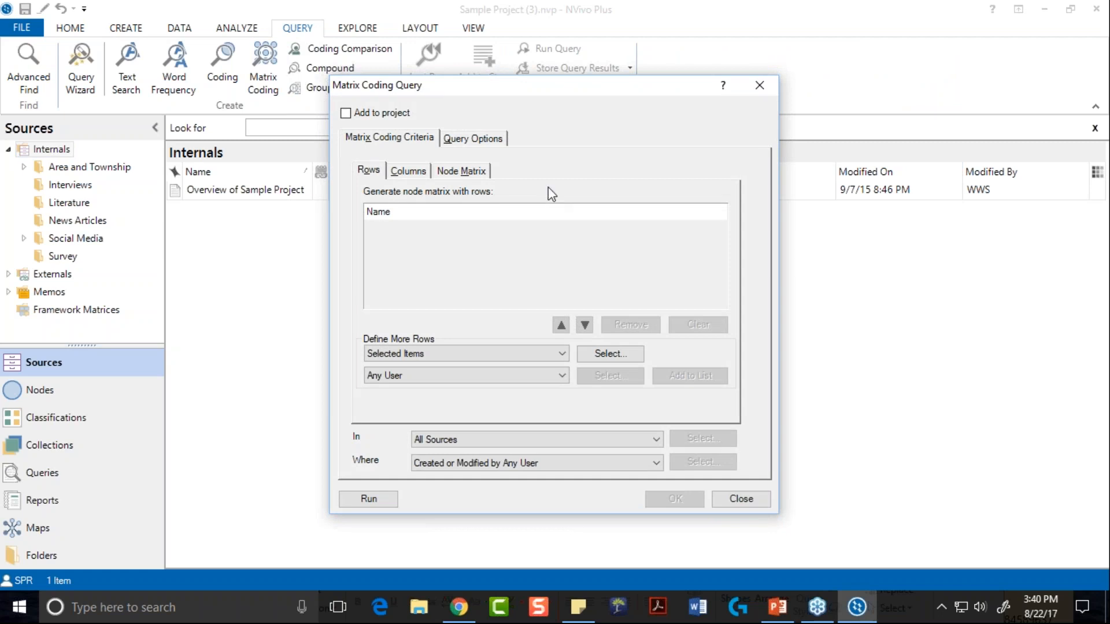
pyautogui.click(602, 361)
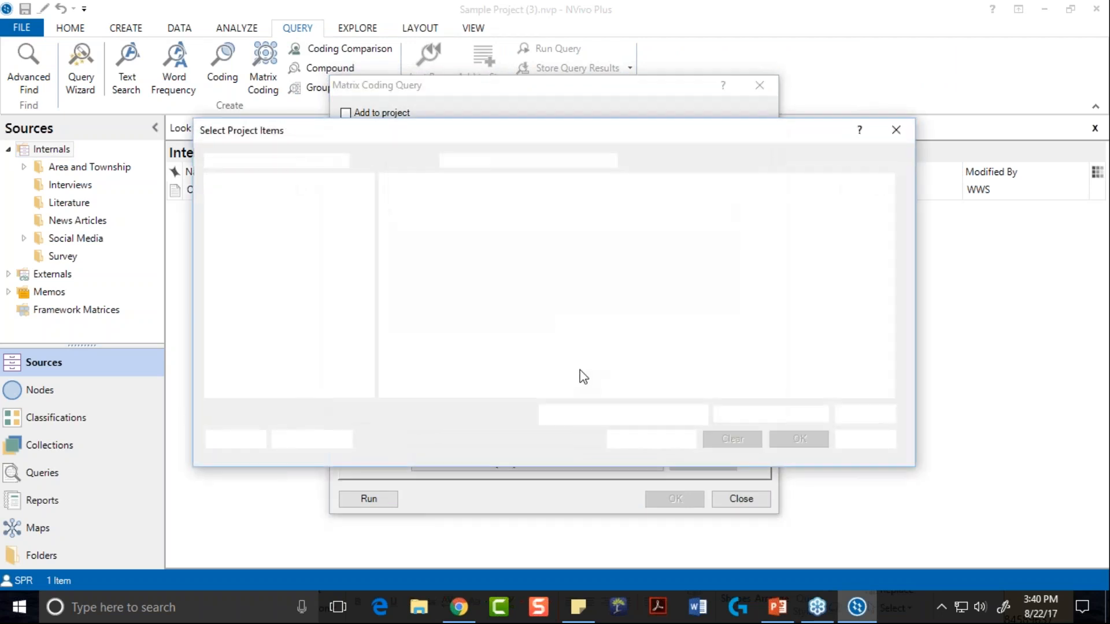
pyautogui.moveTo(359, 132); pyautogui.dragTo(494, 145)
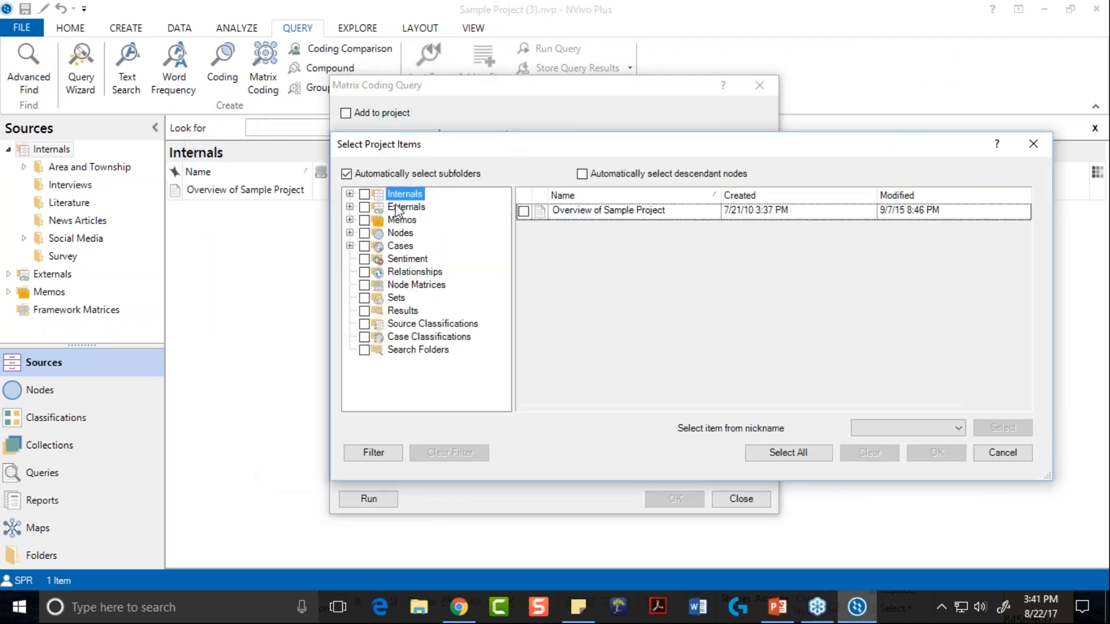
pyautogui.click(349, 194)
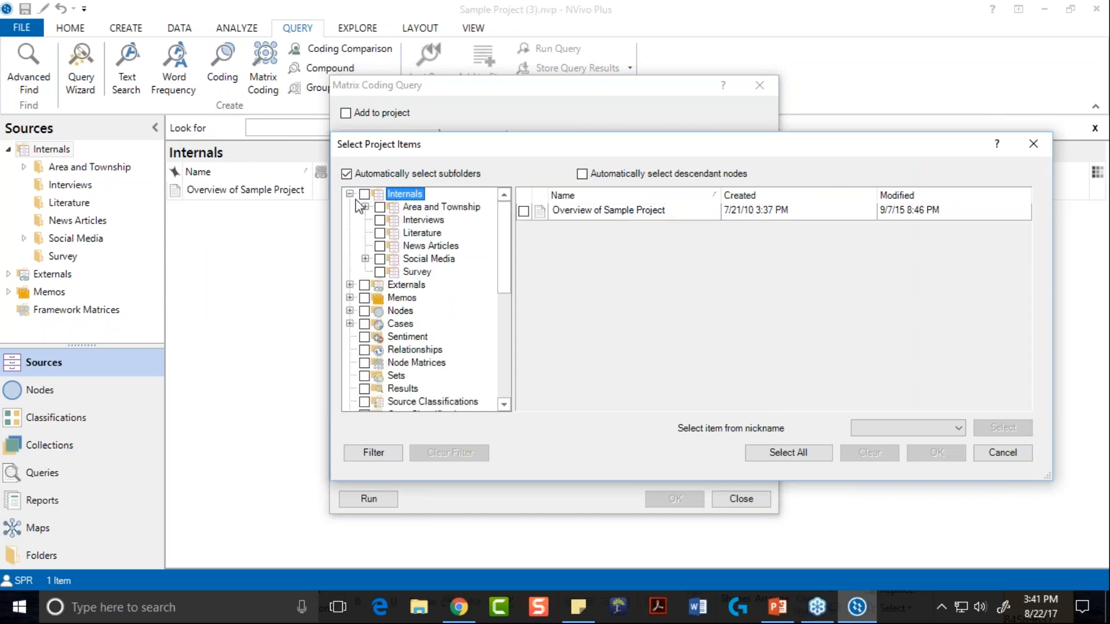
pyautogui.click(396, 248)
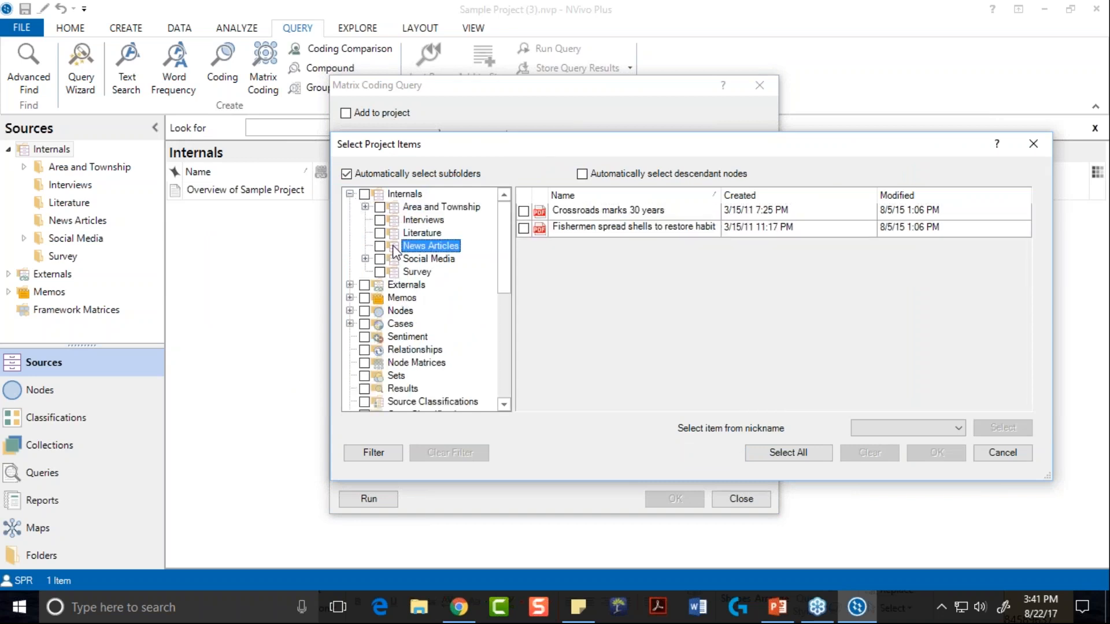
pyautogui.click(524, 229)
pyautogui.click(395, 235)
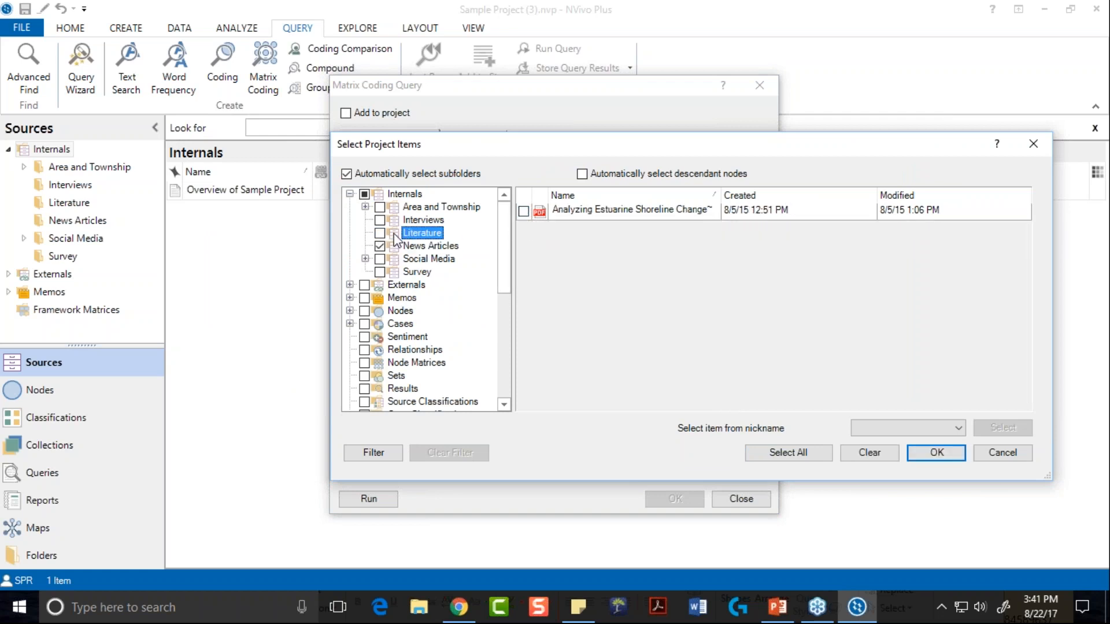
pyautogui.click(523, 211)
pyautogui.click(934, 454)
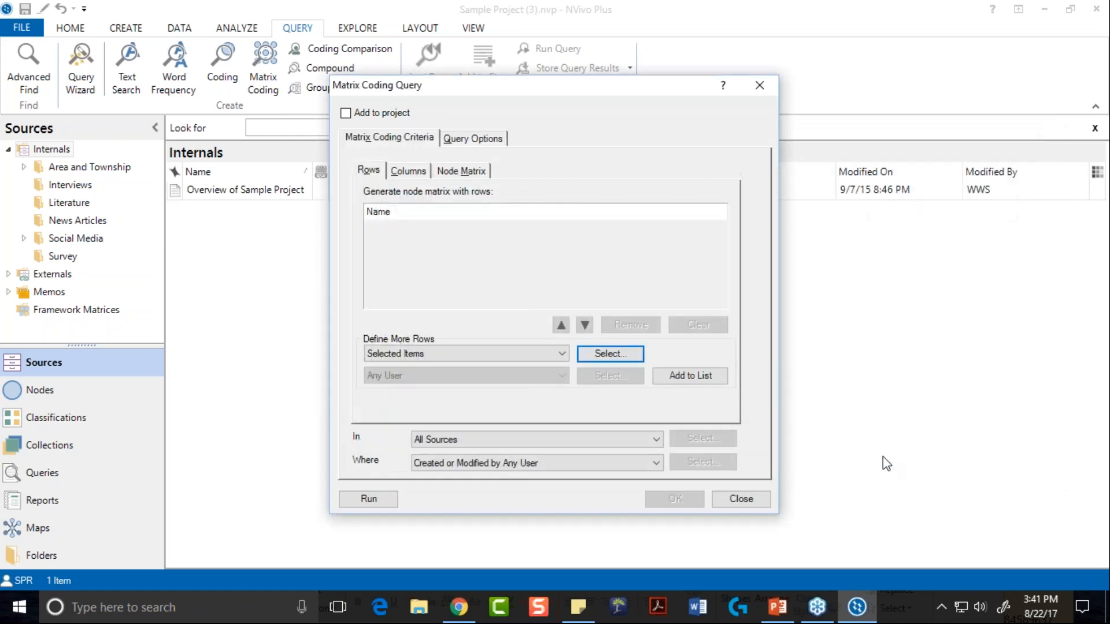
pyautogui.click(688, 376)
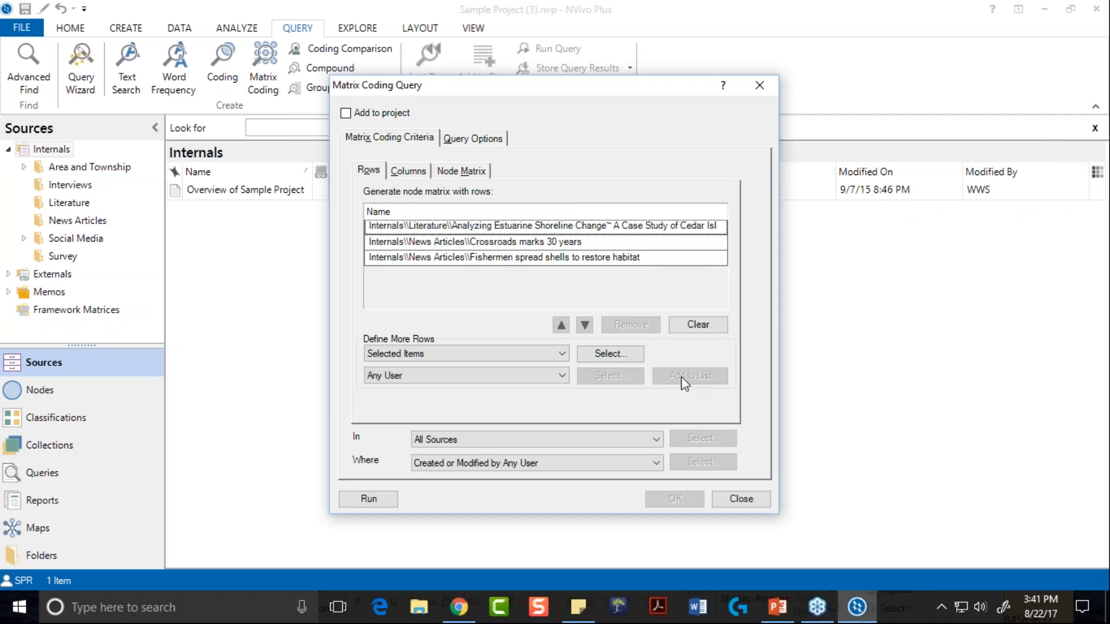
# Step: For the query's columns, select the Economy child nodes Agriculture, Fishing or aquaculture, and Jobs and cost of living
pyautogui.click(408, 171)
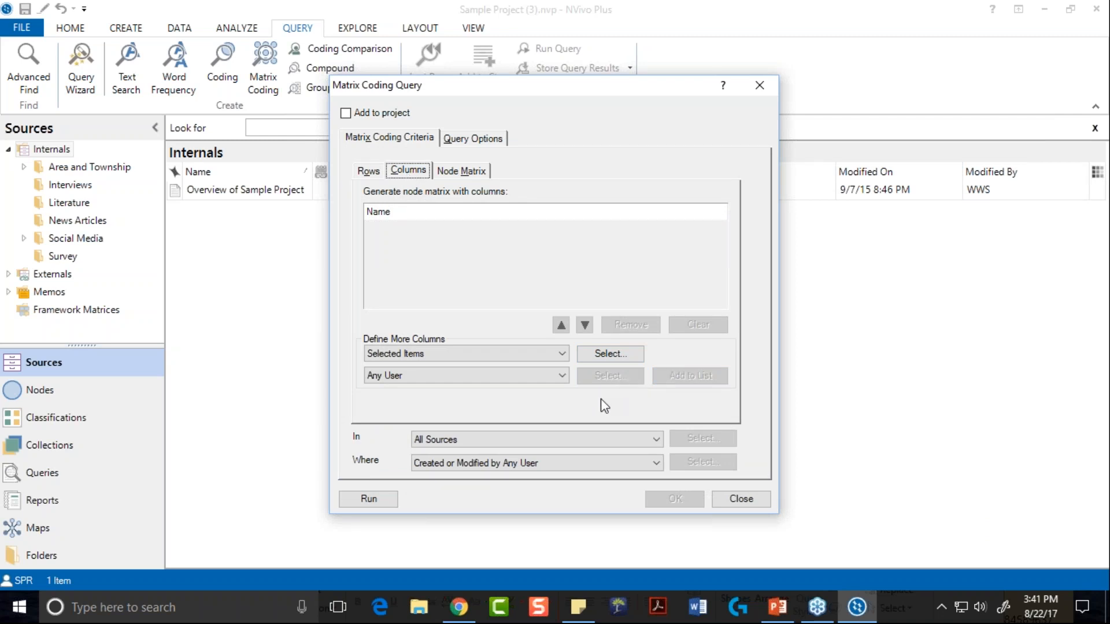
pyautogui.click(597, 355)
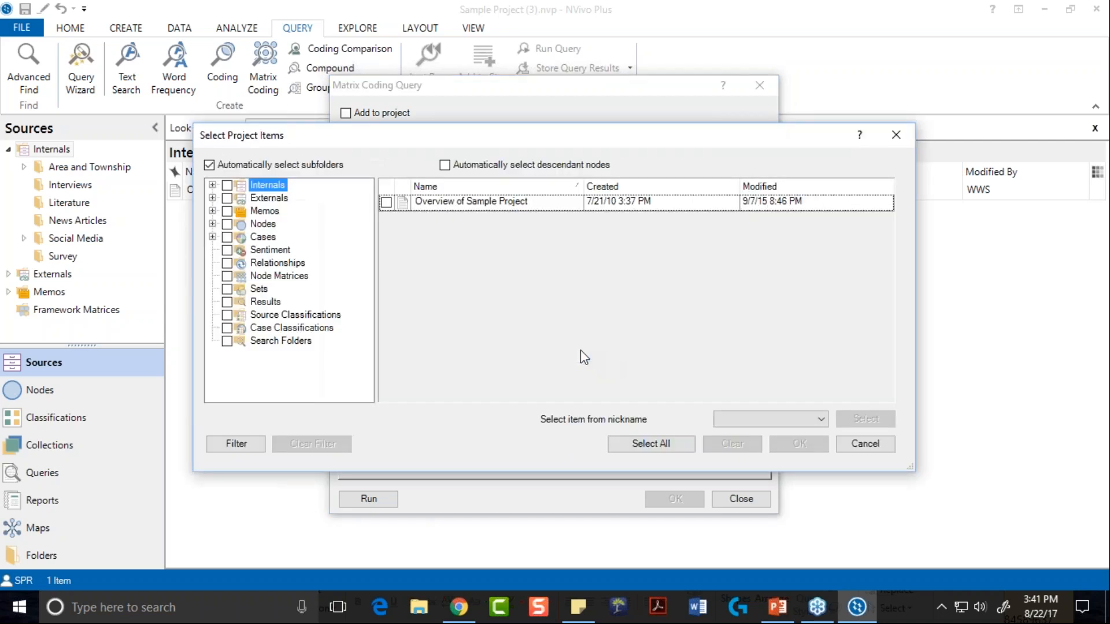
pyautogui.click(263, 225)
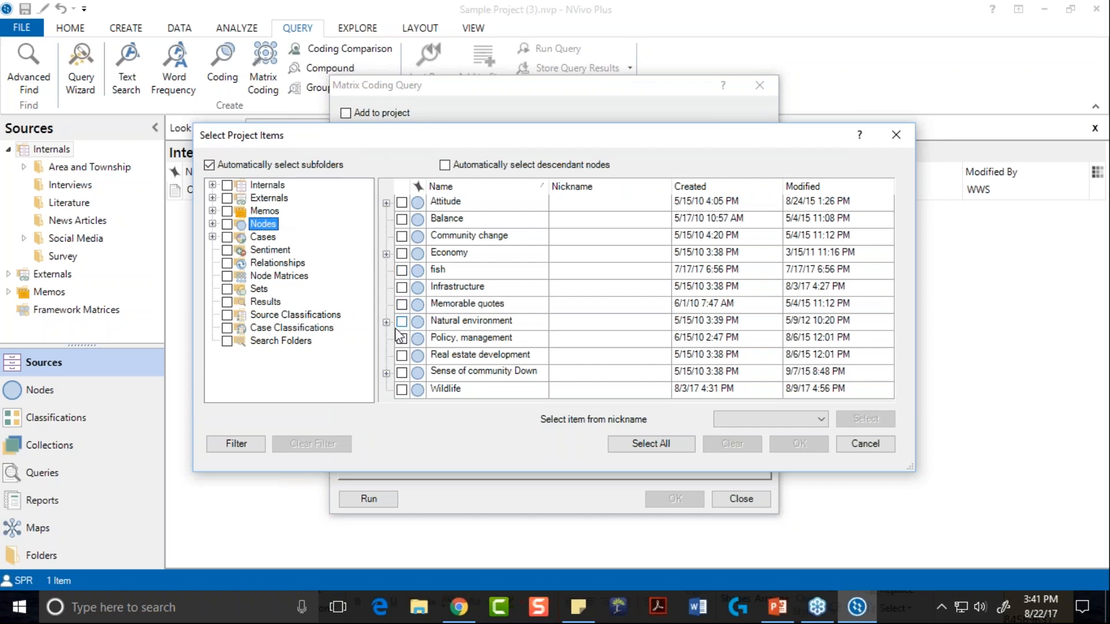
pyautogui.click(386, 255)
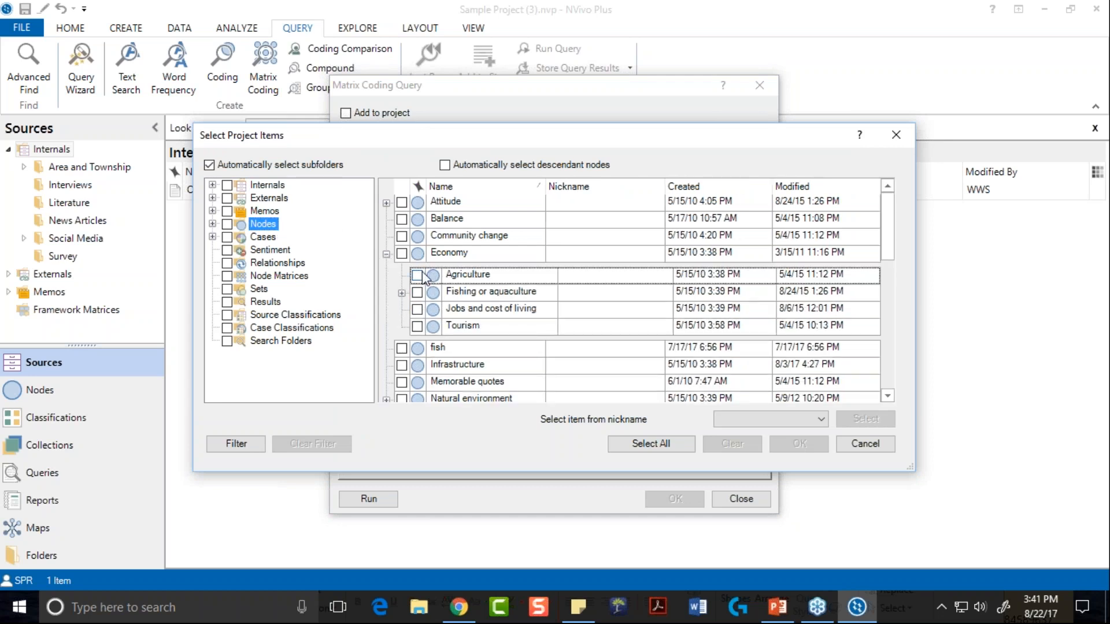
pyautogui.click(417, 275)
pyautogui.click(417, 309)
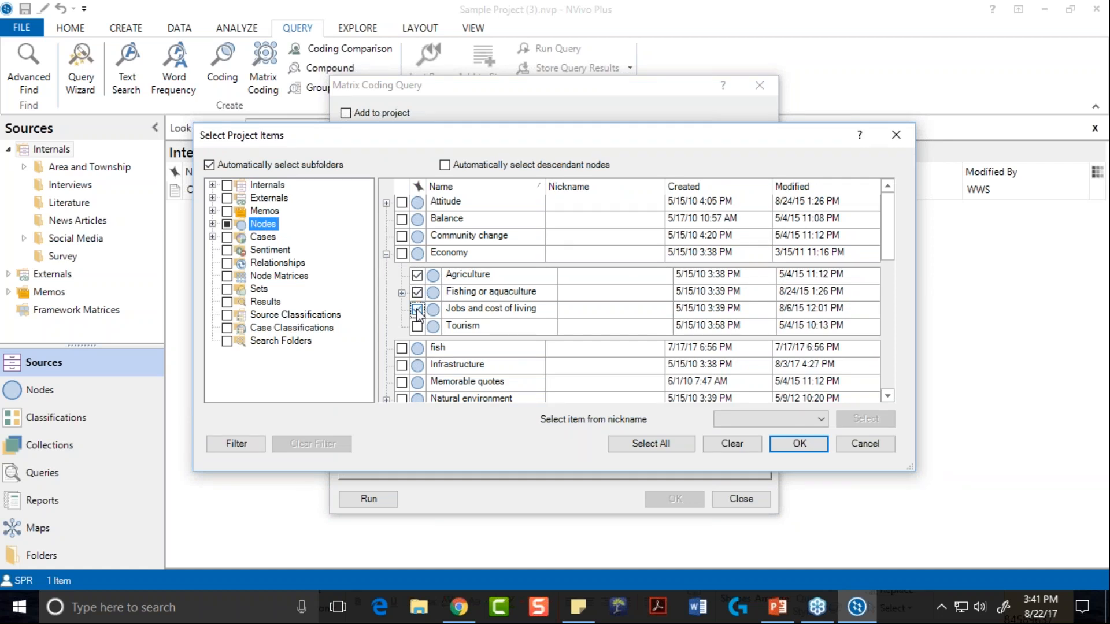
# Step: Also select Water quality, Landscape, Habitat, Environmental impacts and Policy, management, and add all the selected nodes as matrix columns
pyautogui.scroll(-2, 380, 317)
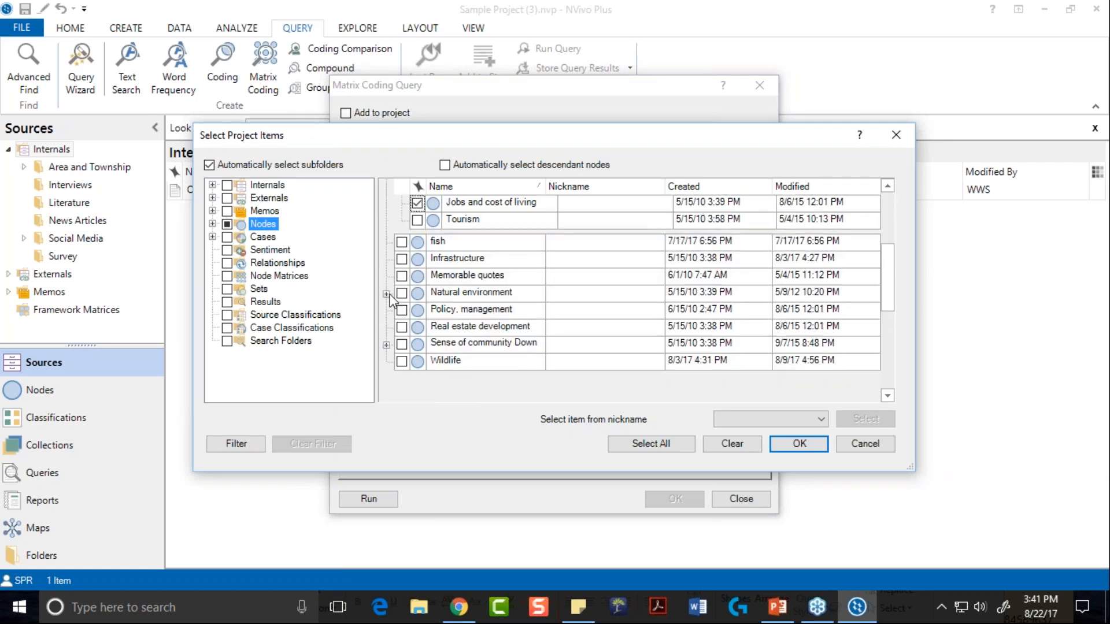
pyautogui.click(386, 294)
pyautogui.scroll(-2, 407, 335)
pyautogui.click(417, 305)
pyautogui.click(417, 271)
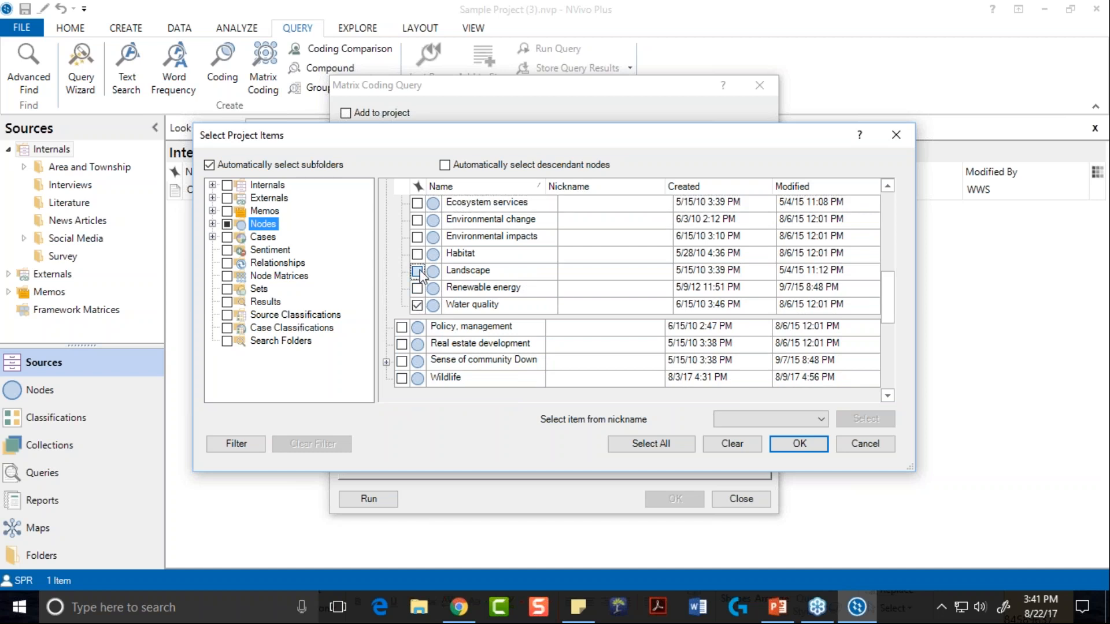
pyautogui.click(417, 253)
pyautogui.click(417, 237)
pyautogui.click(402, 327)
pyautogui.click(801, 444)
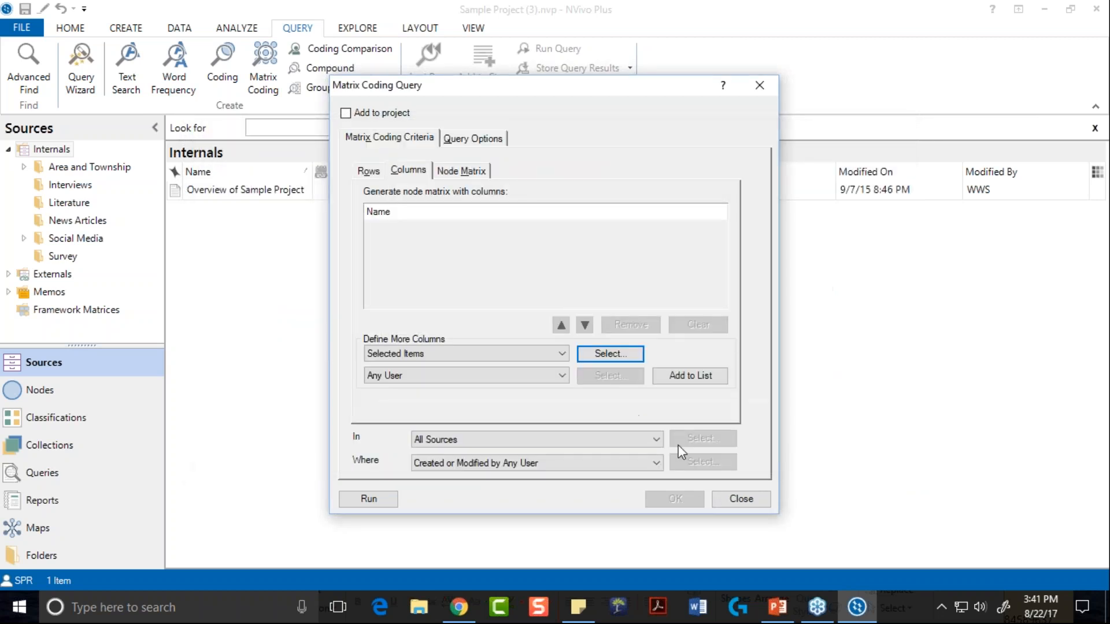
pyautogui.click(693, 379)
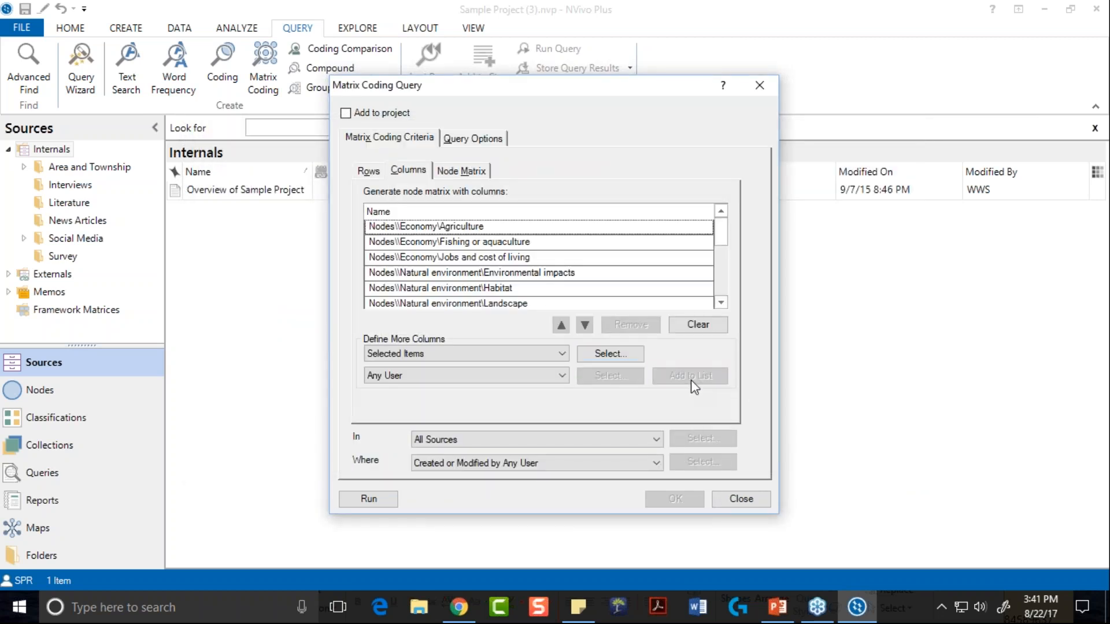
# Step: Run the matrix coding query and widen the row-name column so the source names are readable
pyautogui.click(369, 499)
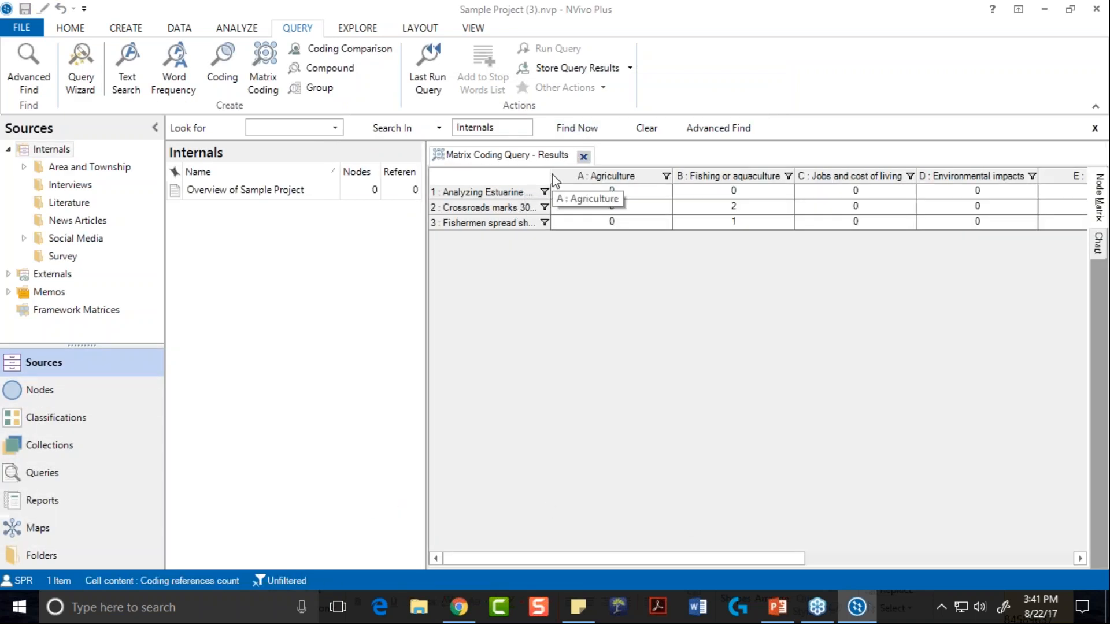
pyautogui.moveTo(549, 177); pyautogui.dragTo(637, 178)
pyautogui.moveTo(565, 558); pyautogui.dragTo(759, 564)
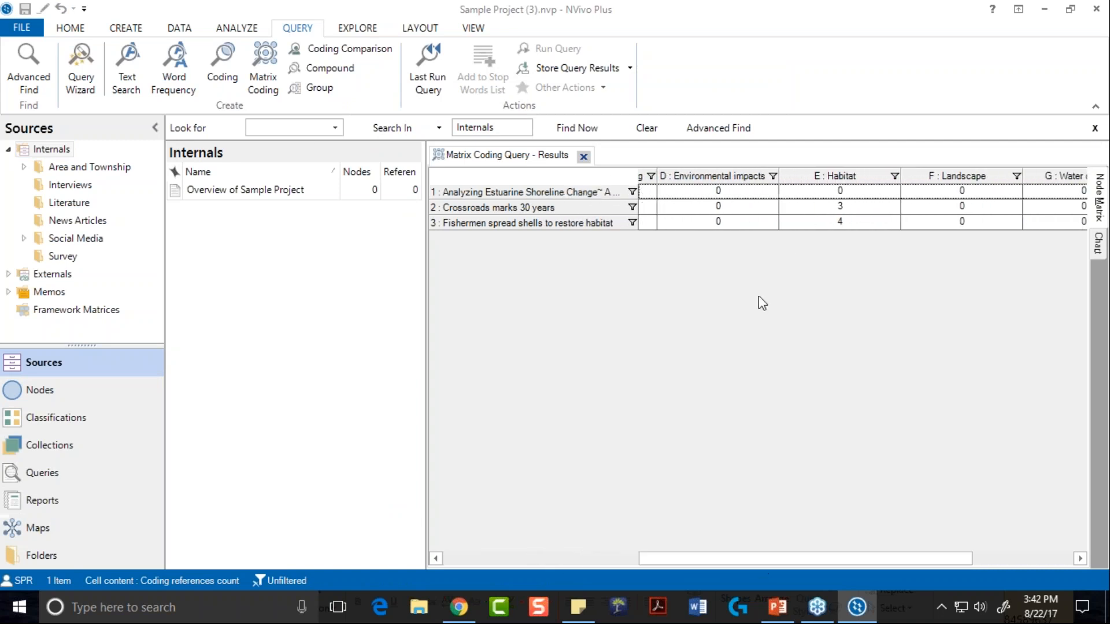
# Step: Open the Habitat cell for "Fishermen spread shells to restore habitat", review its coded references, and return to the matrix
pyautogui.click(830, 228)
pyautogui.doubleClick(824, 223)
pyautogui.scroll(-4, 704, 378)
pyautogui.scroll(-10, 704, 377)
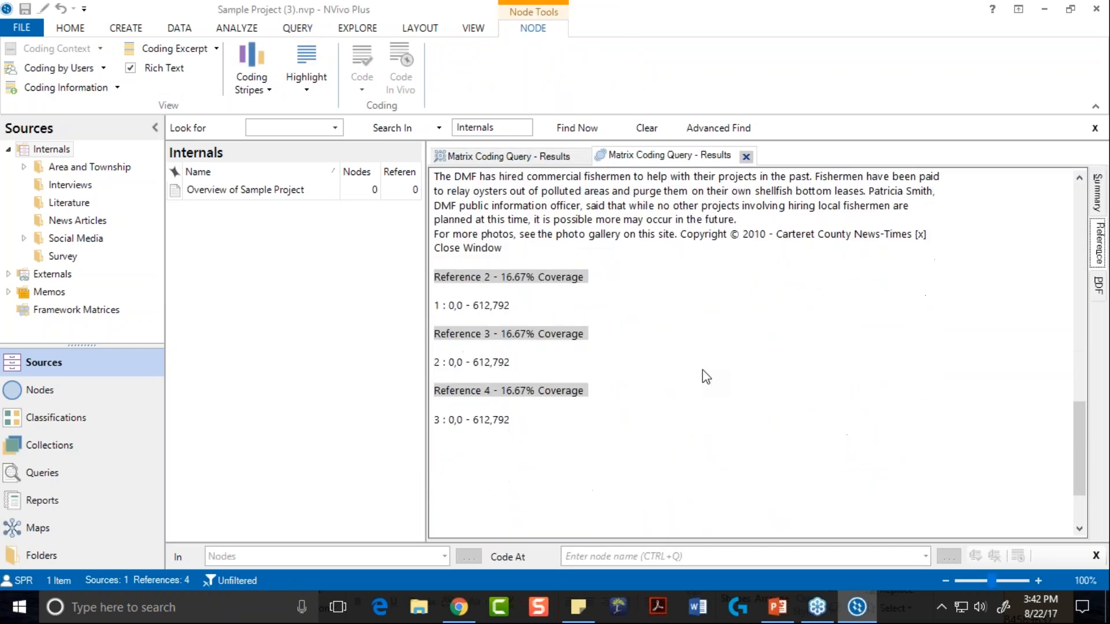
pyautogui.scroll(-3, 703, 370)
pyautogui.scroll(15, 703, 369)
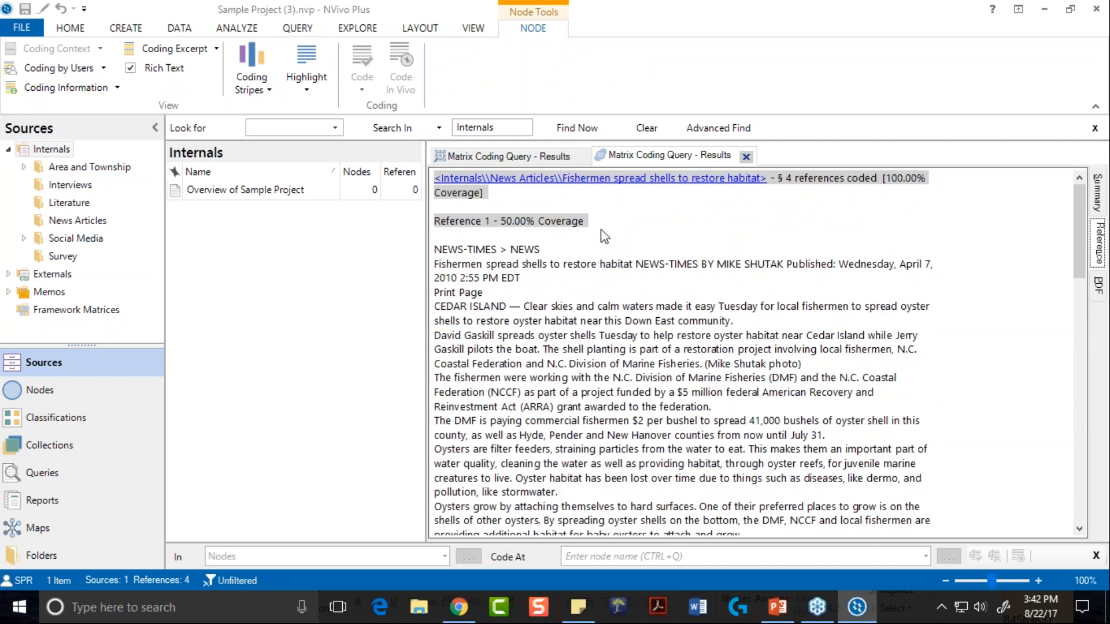
pyautogui.click(533, 156)
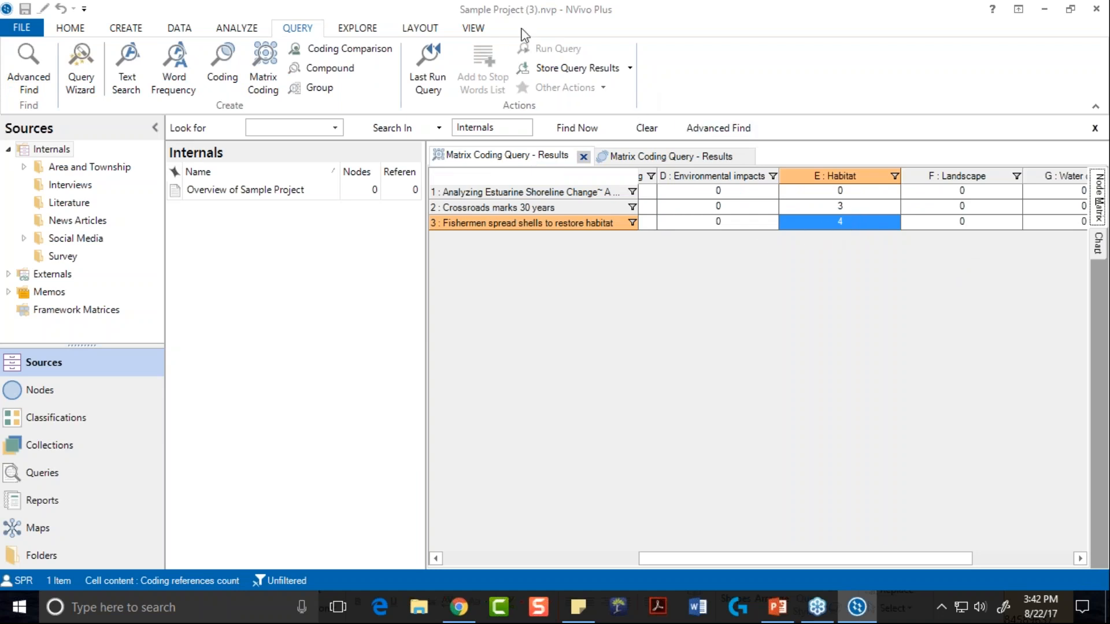
# Step: Apply Green-Yellow-Red cell shading to the matrix coding results
pyautogui.click(474, 29)
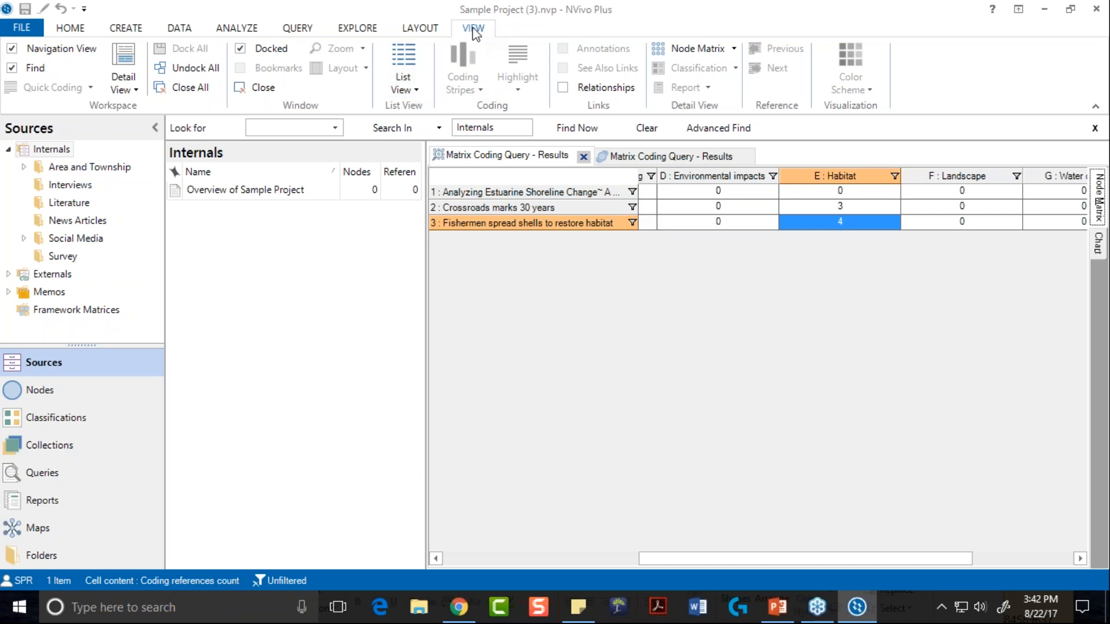
pyautogui.click(721, 49)
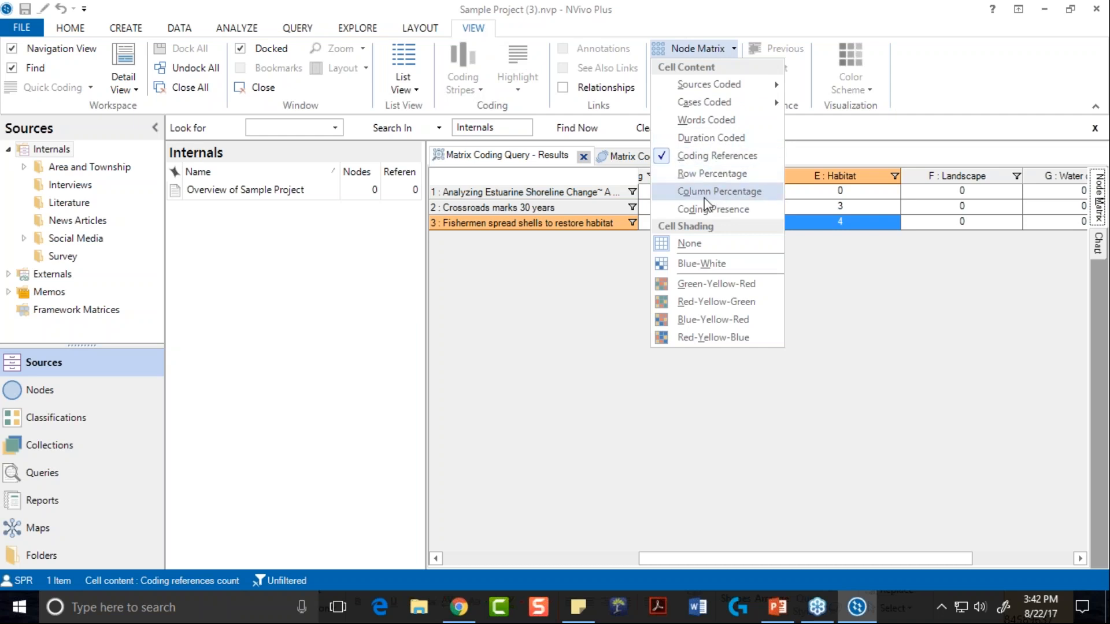
pyautogui.click(711, 283)
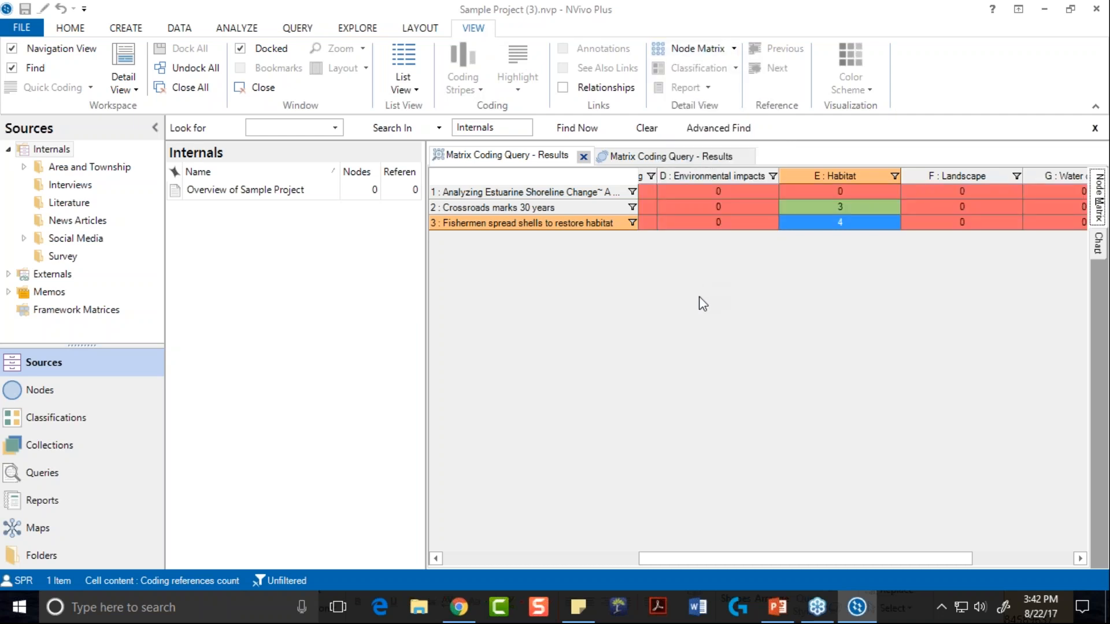
# Step: Examine the shaded matrix from its first columns and display the query results as a chart
pyautogui.moveTo(692, 560); pyautogui.dragTo(399, 542)
pyautogui.moveTo(744, 562); pyautogui.dragTo(526, 555)
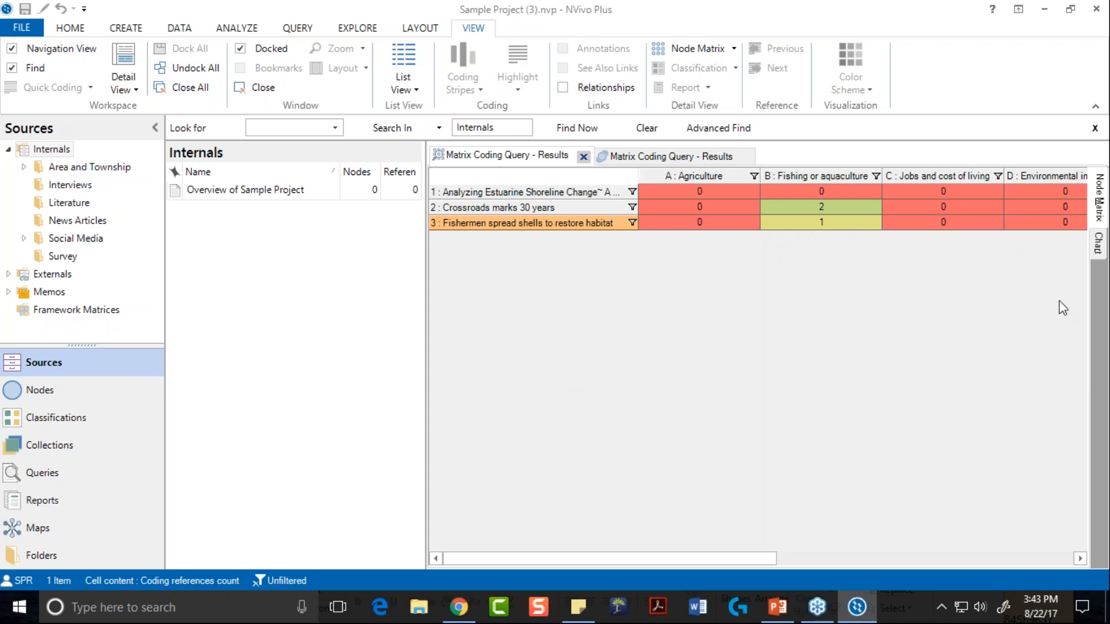
pyautogui.click(1097, 243)
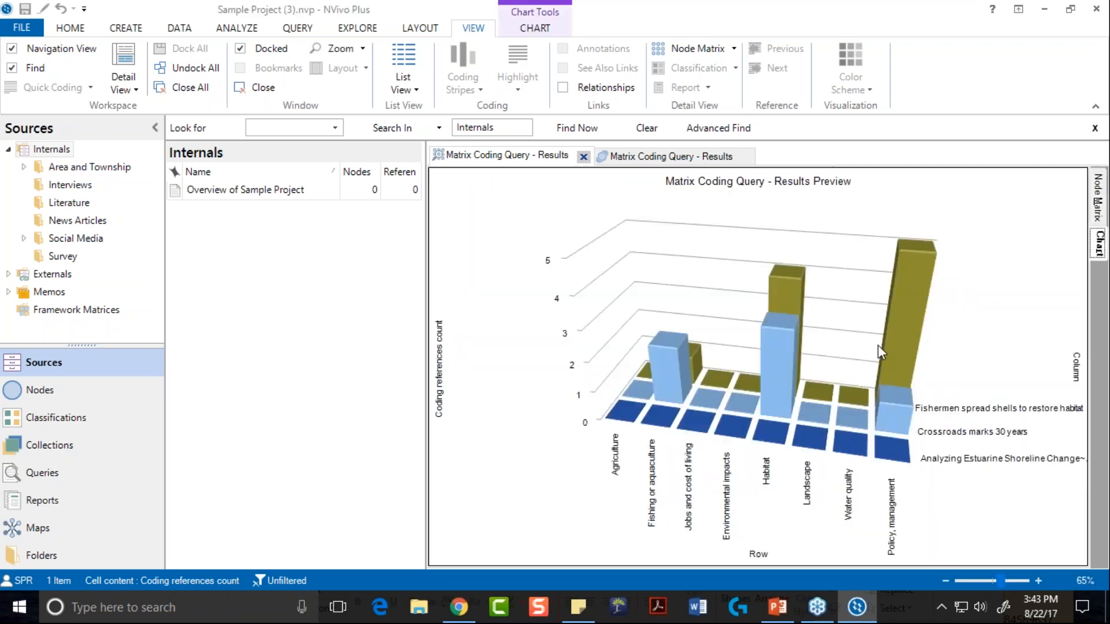
# Step: Rotate the 3D matrix coding chart to a lower viewing angle, and close both matrix coding query result views
pyautogui.moveTo(1003, 312); pyautogui.dragTo(1018, 336)
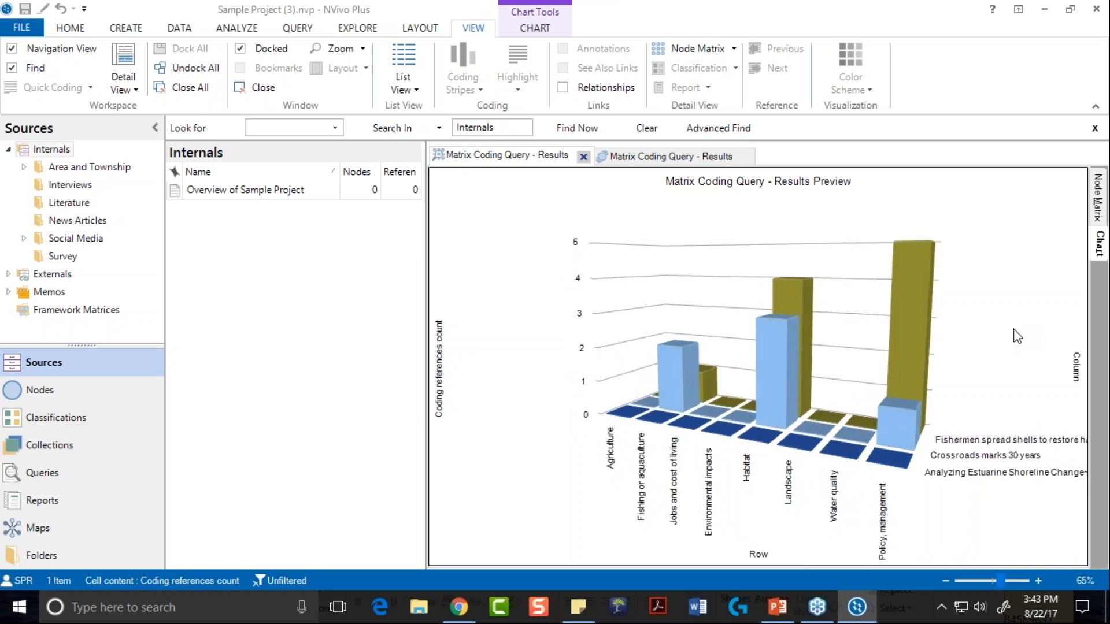
pyautogui.rightClick(488, 262)
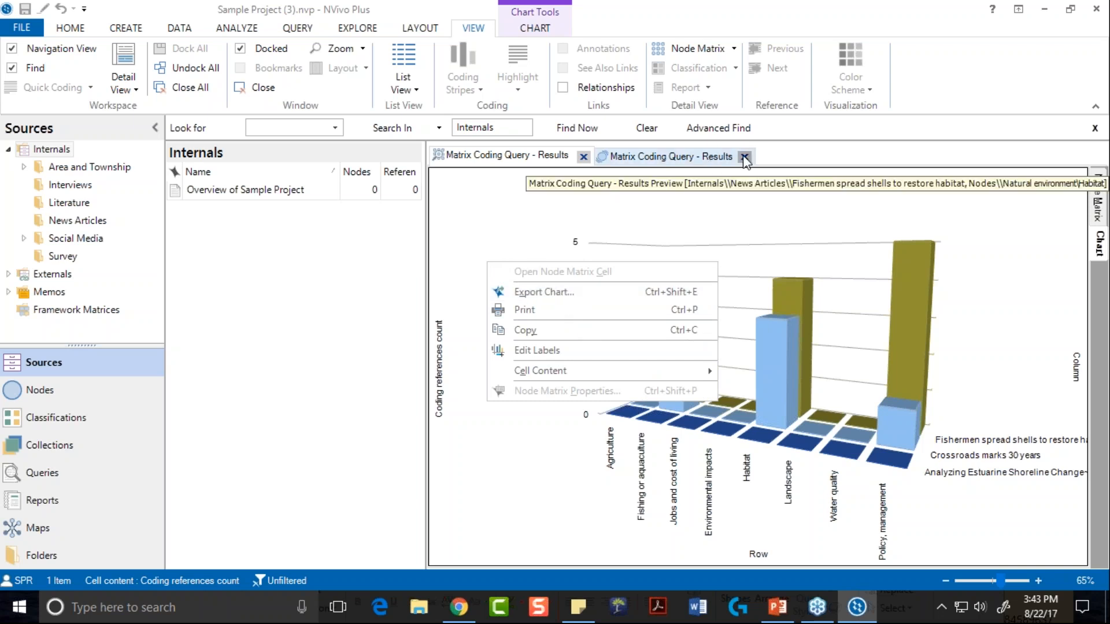
pyautogui.click(745, 157)
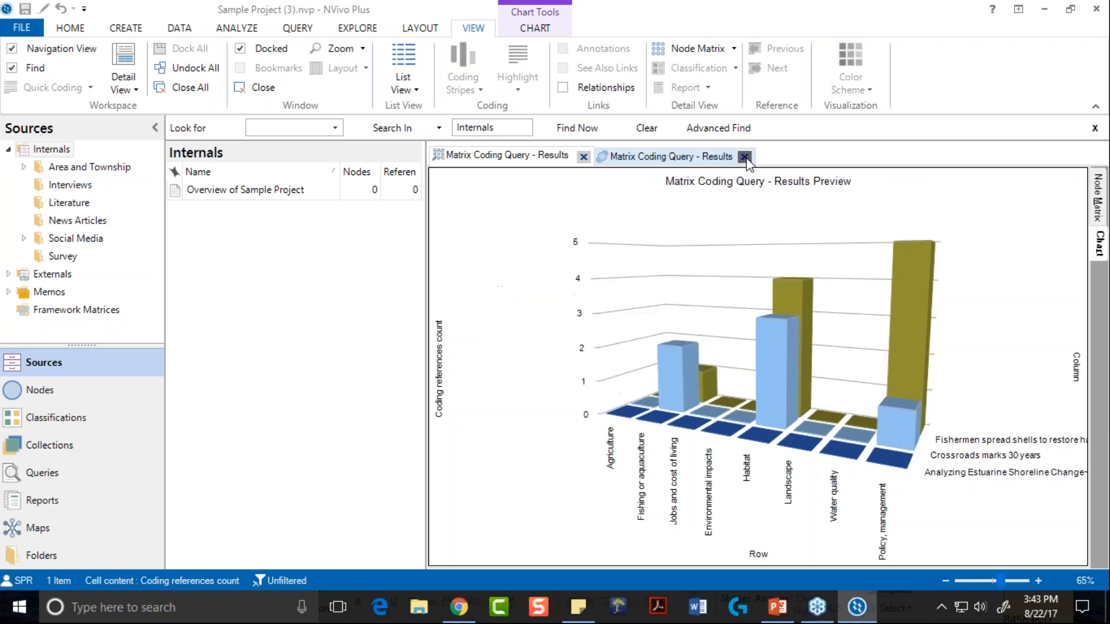
pyautogui.click(745, 157)
pyautogui.click(584, 158)
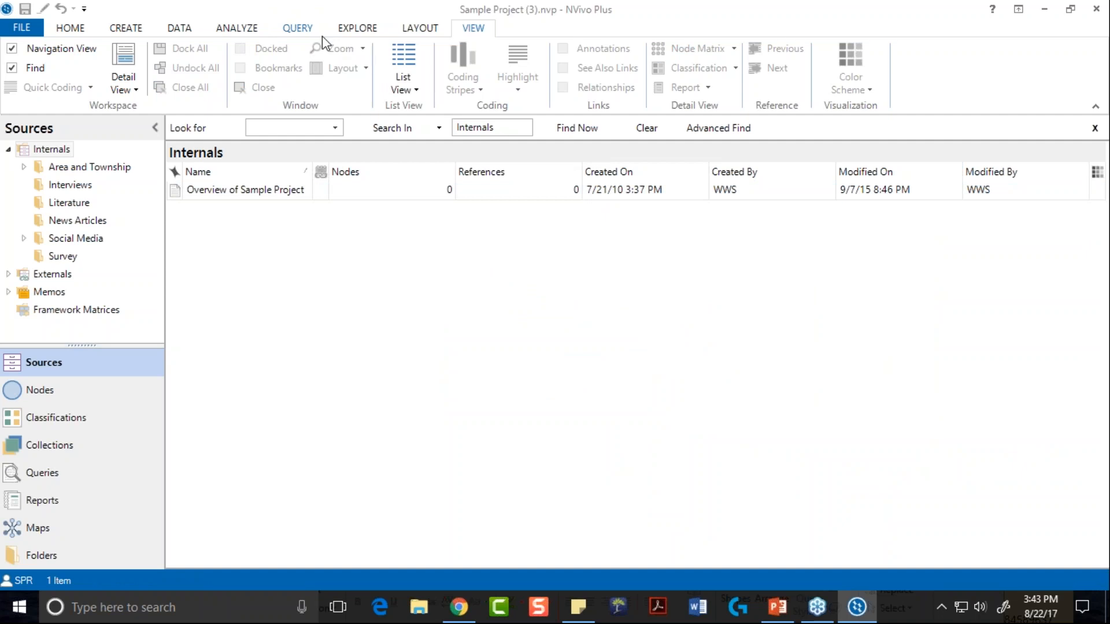
# Step: Generate an Explore Diagram for the Real estate development node
pyautogui.click(356, 29)
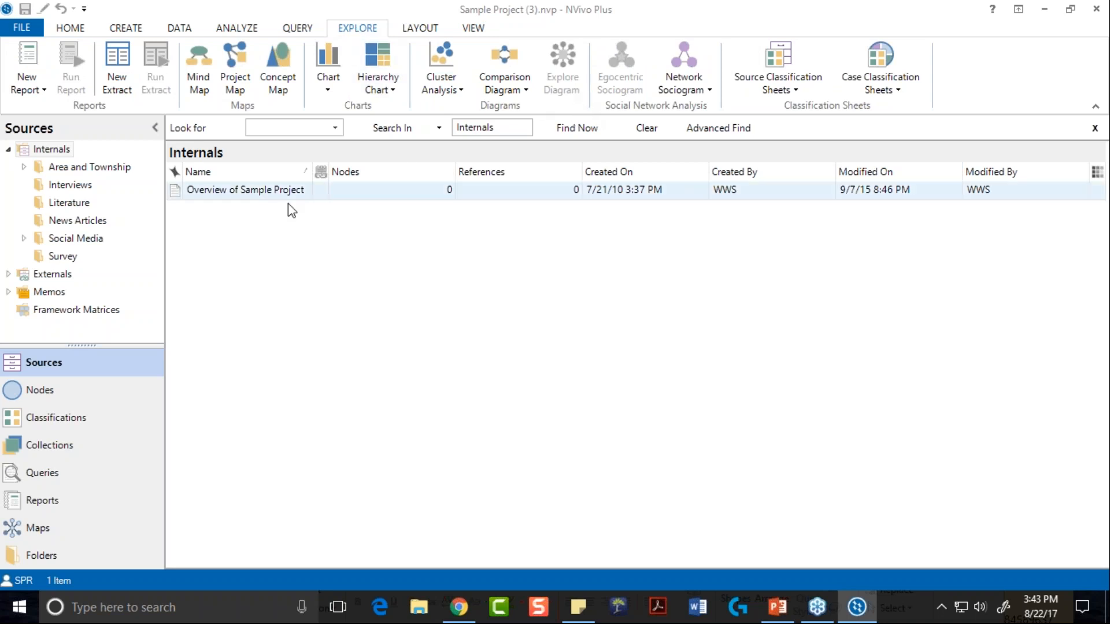
pyautogui.click(11, 393)
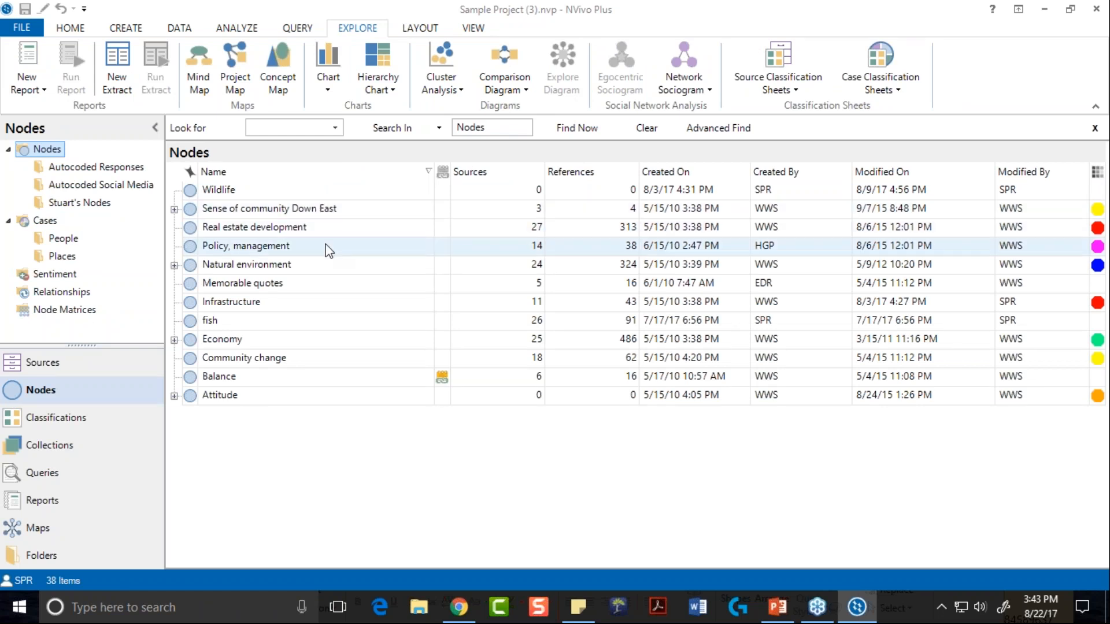
pyautogui.click(192, 227)
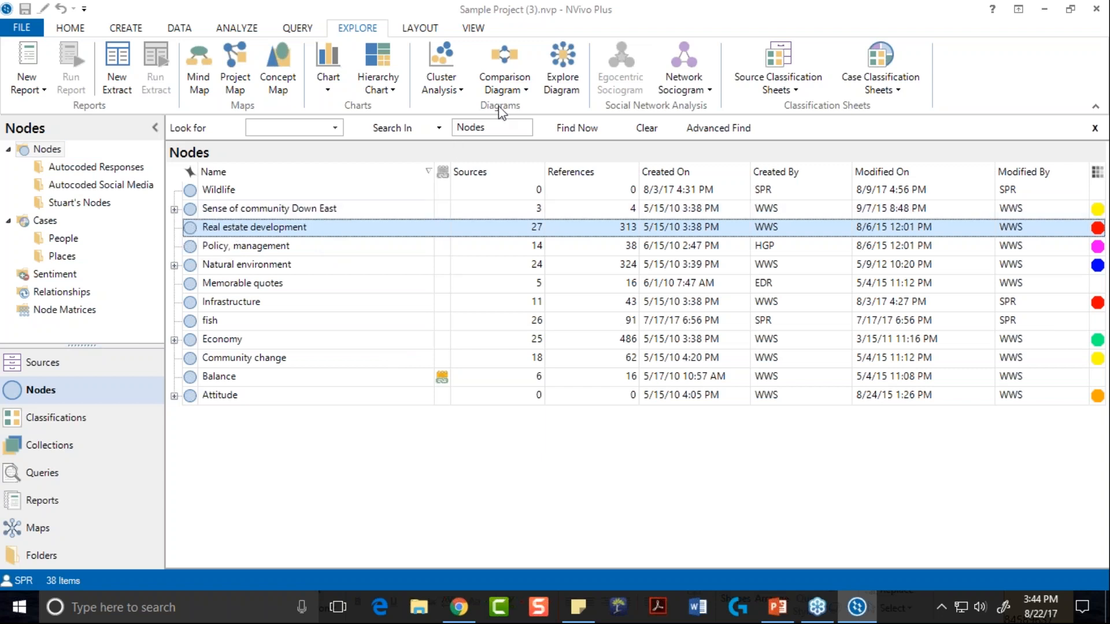
pyautogui.click(566, 74)
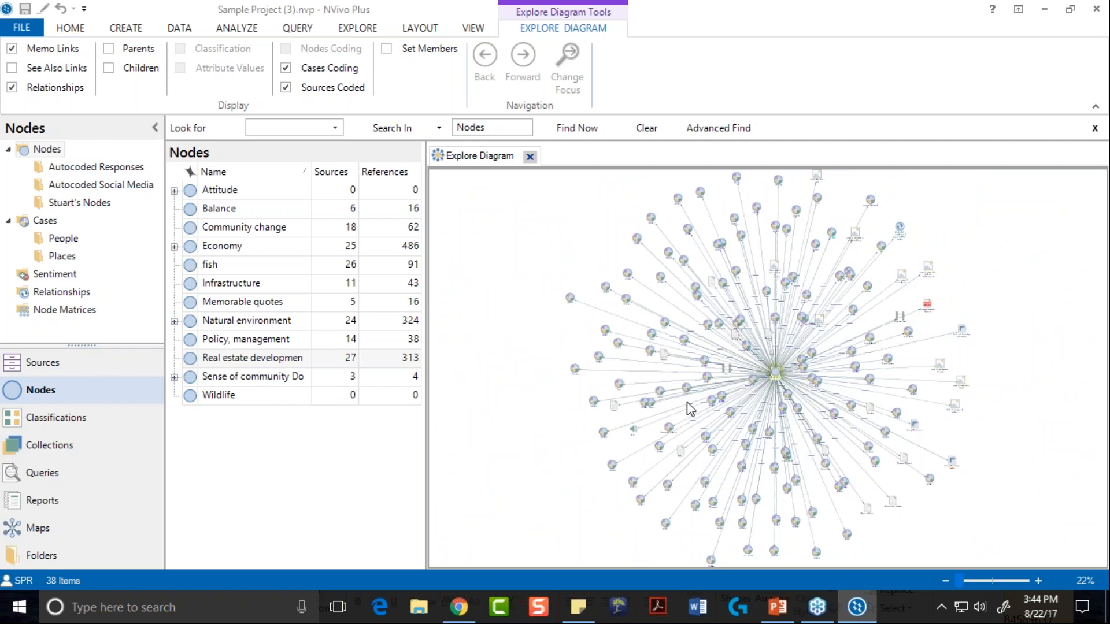
# Step: Hide memo links, relationships and cases coding in the Explore Diagram so only the sources coded are displayed
pyautogui.click(11, 48)
pyautogui.click(12, 87)
pyautogui.click(286, 69)
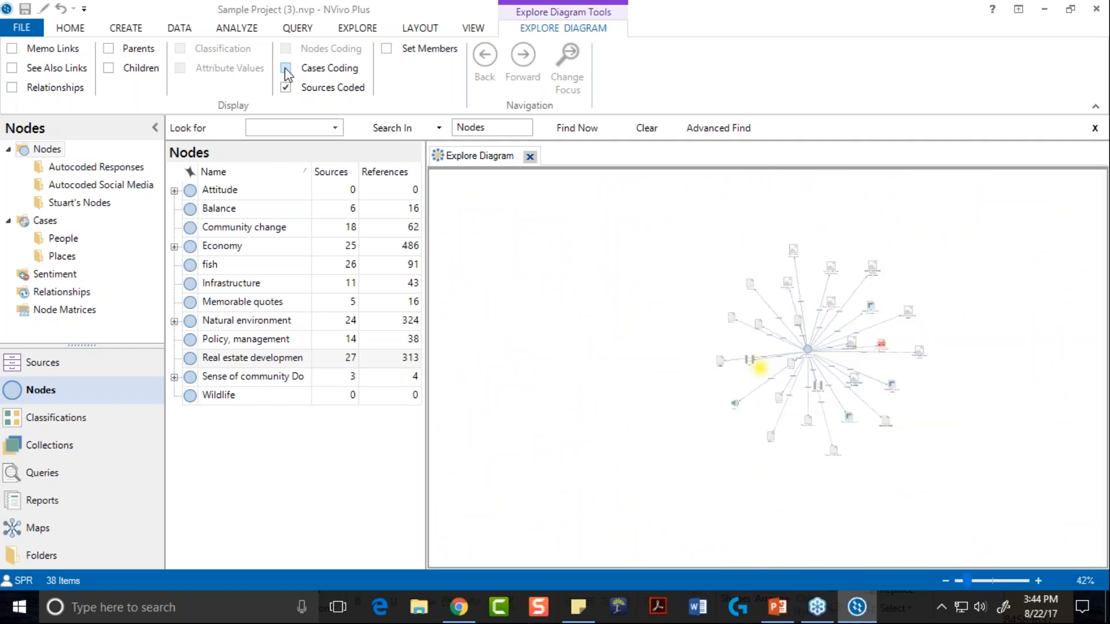
# Step: Enlarge the Explore Diagram and examine the sources coded at the Real estate development node, from its upper to its lower part
pyautogui.click(1039, 581)
pyautogui.click(1039, 581)
pyautogui.click(1039, 581)
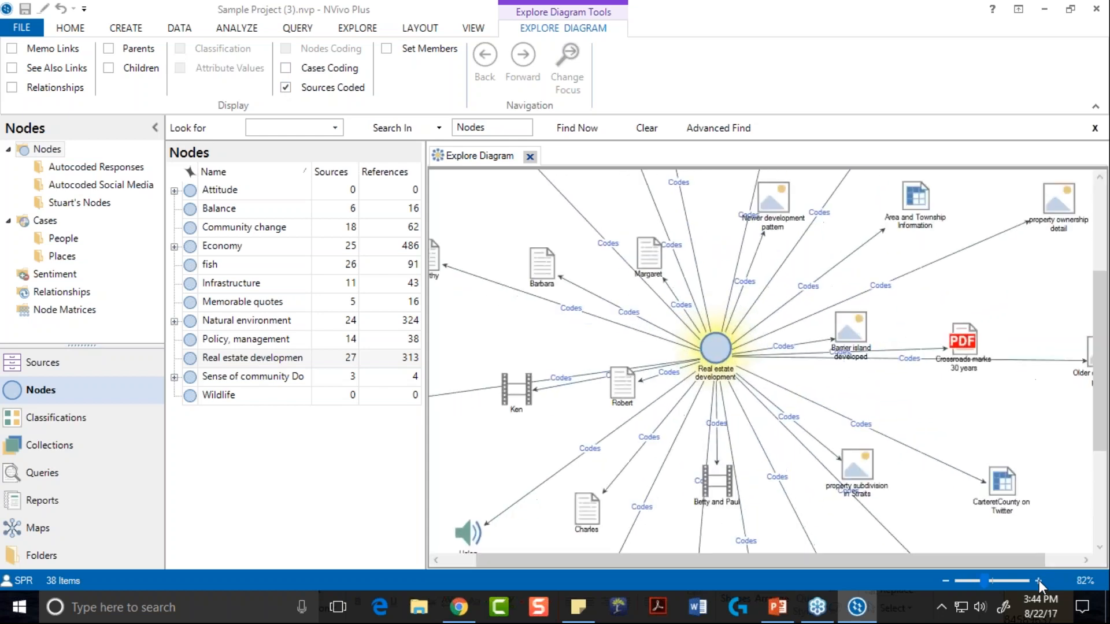
pyautogui.click(1039, 580)
pyautogui.scroll(1, 988, 316)
pyautogui.scroll(4, 988, 316)
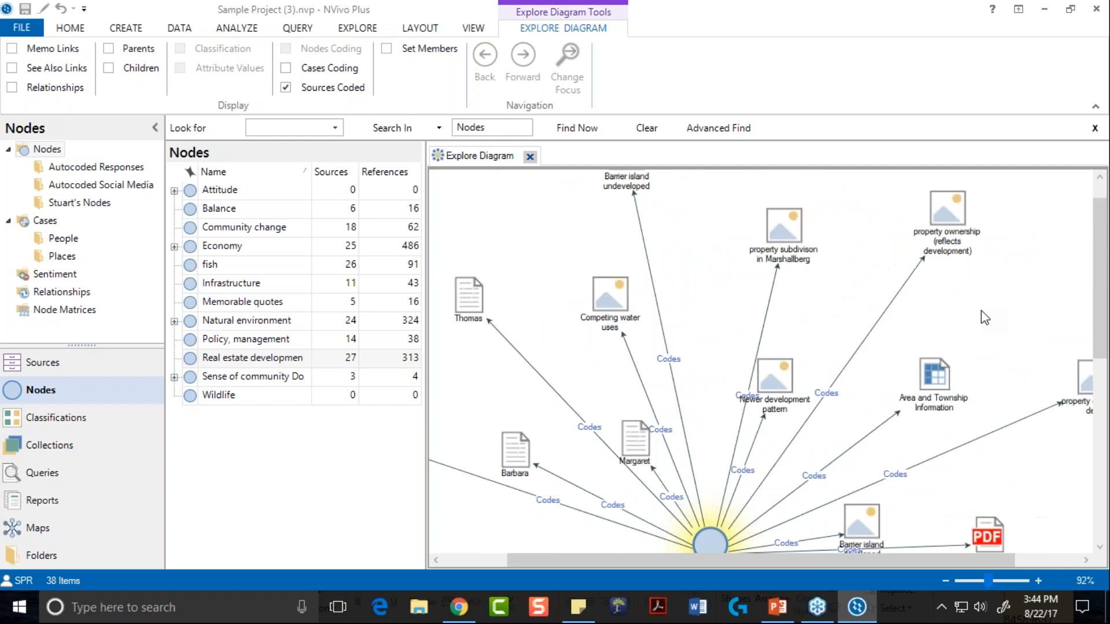
pyautogui.scroll(-7, 981, 311)
pyautogui.scroll(-3, 985, 317)
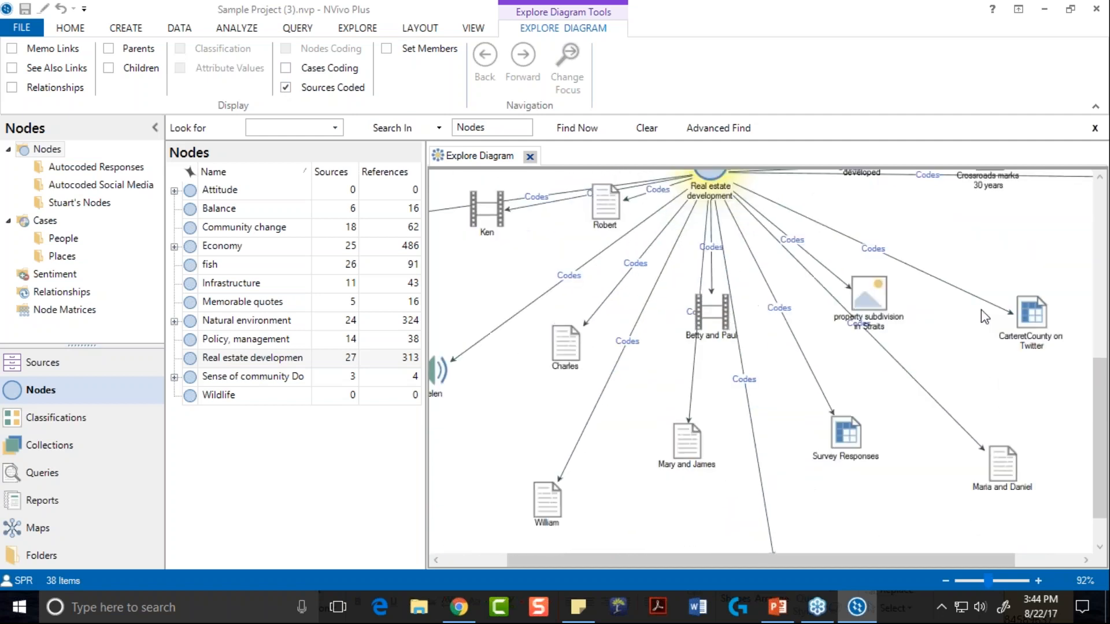
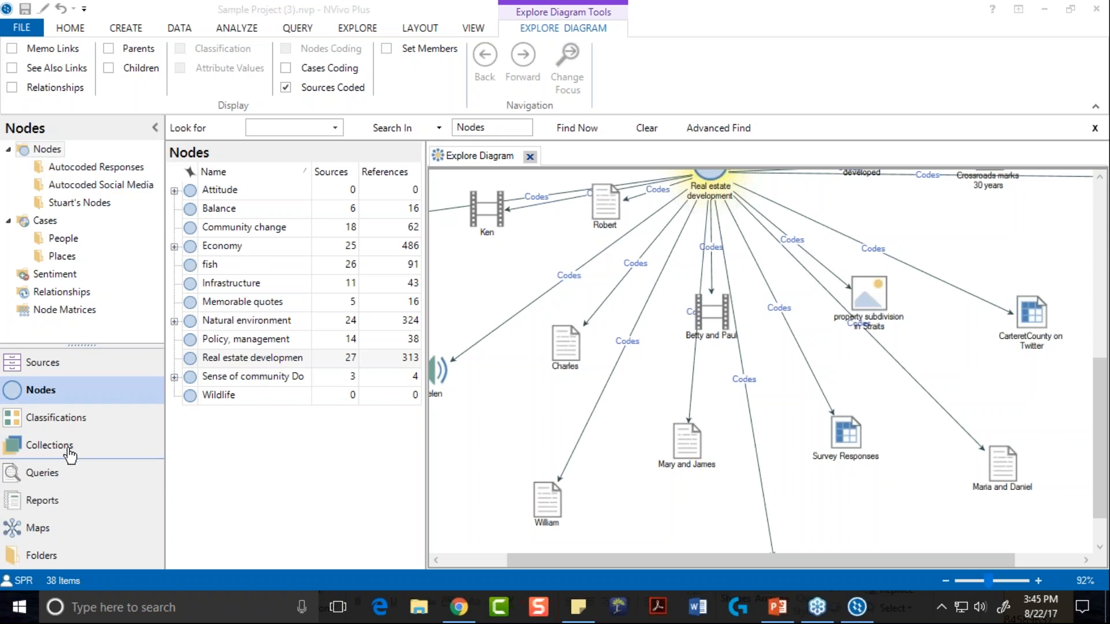
# Step: Open the "Thoughts on the economy" framework matrix and look through its participant rows
pyautogui.click(46, 372)
pyautogui.click(46, 373)
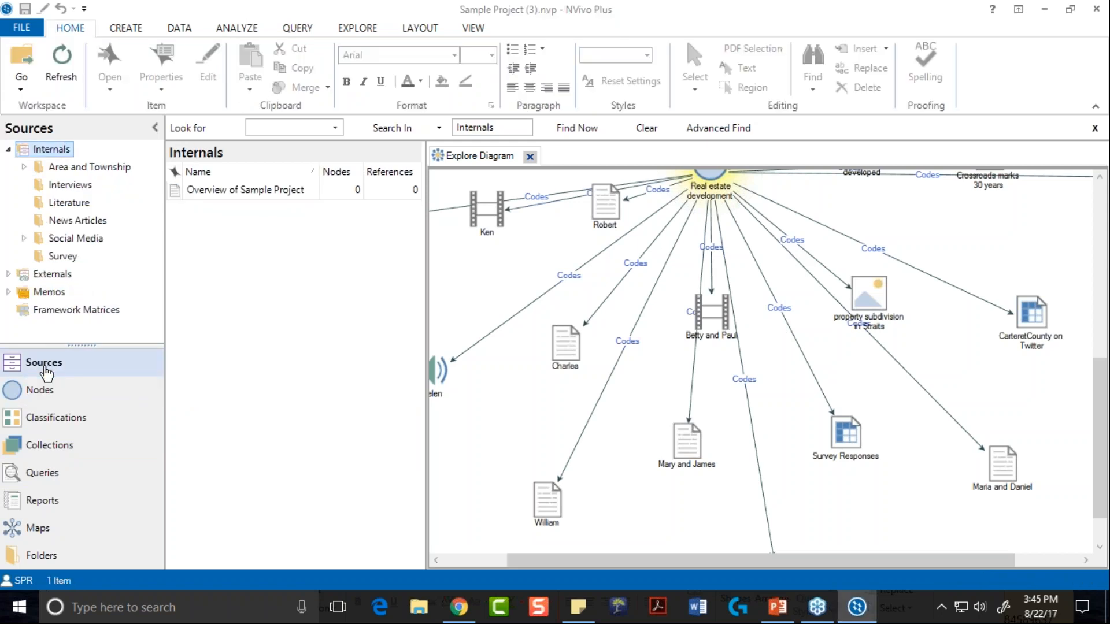
pyautogui.click(42, 315)
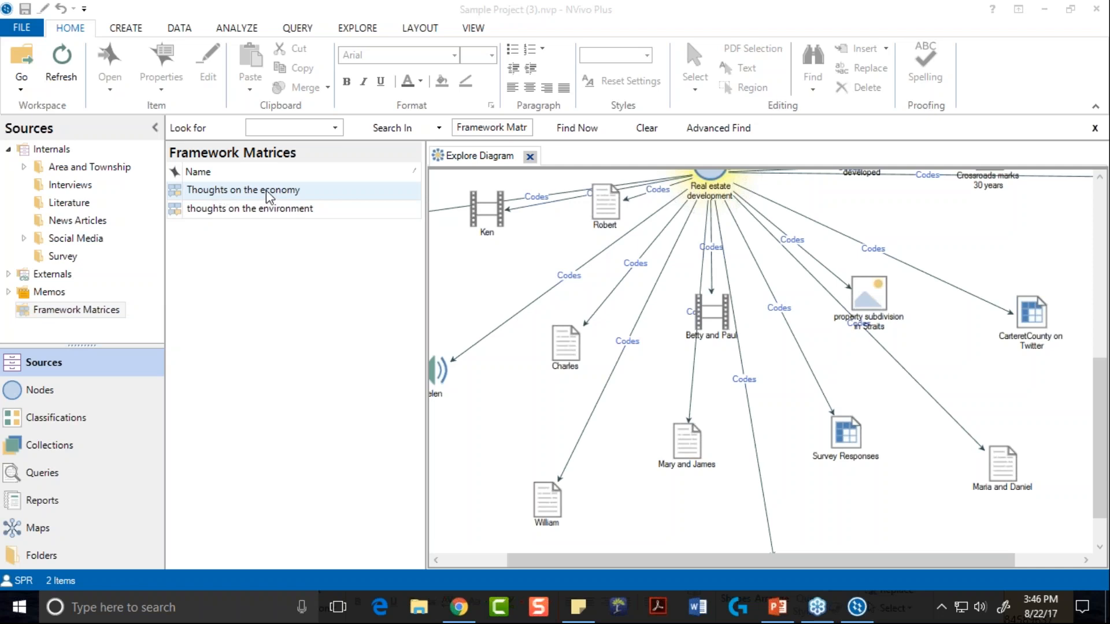
pyautogui.click(180, 199)
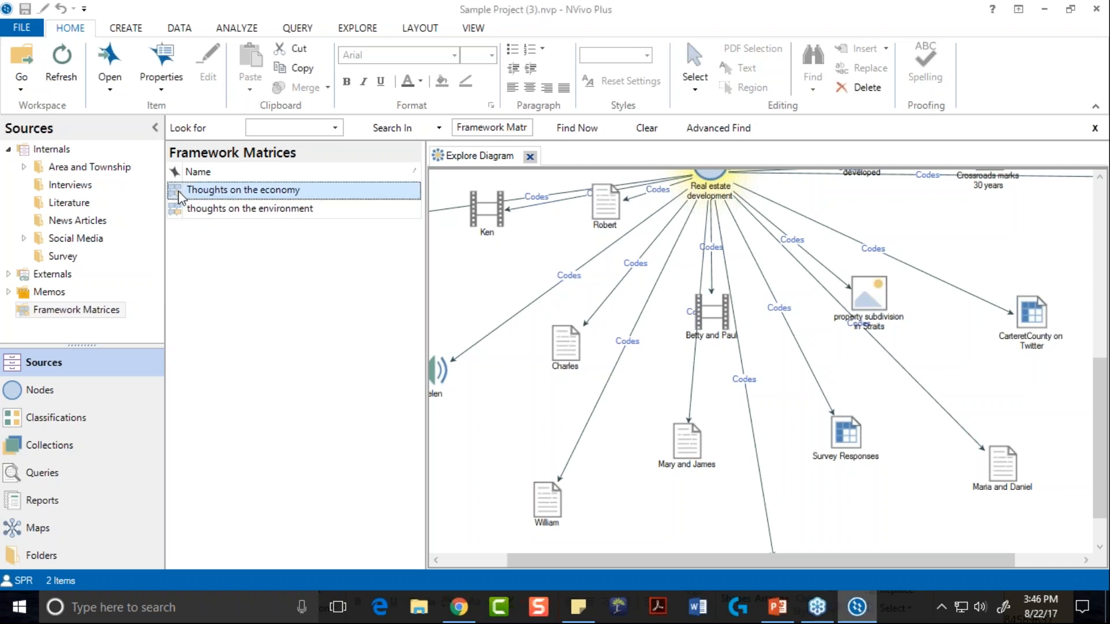
pyautogui.doubleClick(179, 195)
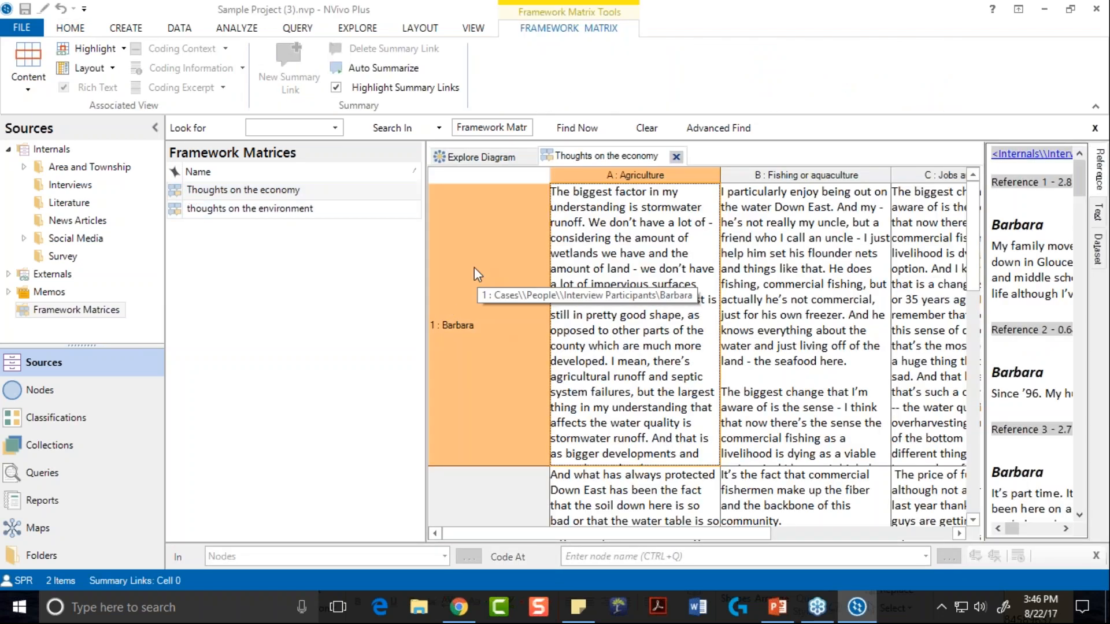
pyautogui.scroll(-2, 470, 389)
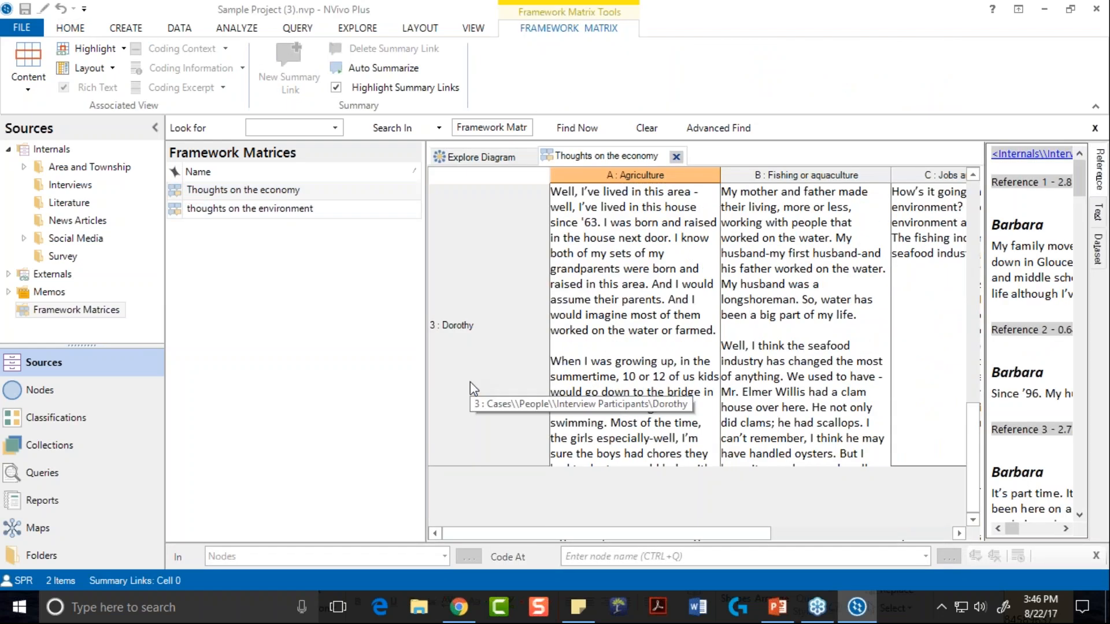
pyautogui.scroll(2, 470, 382)
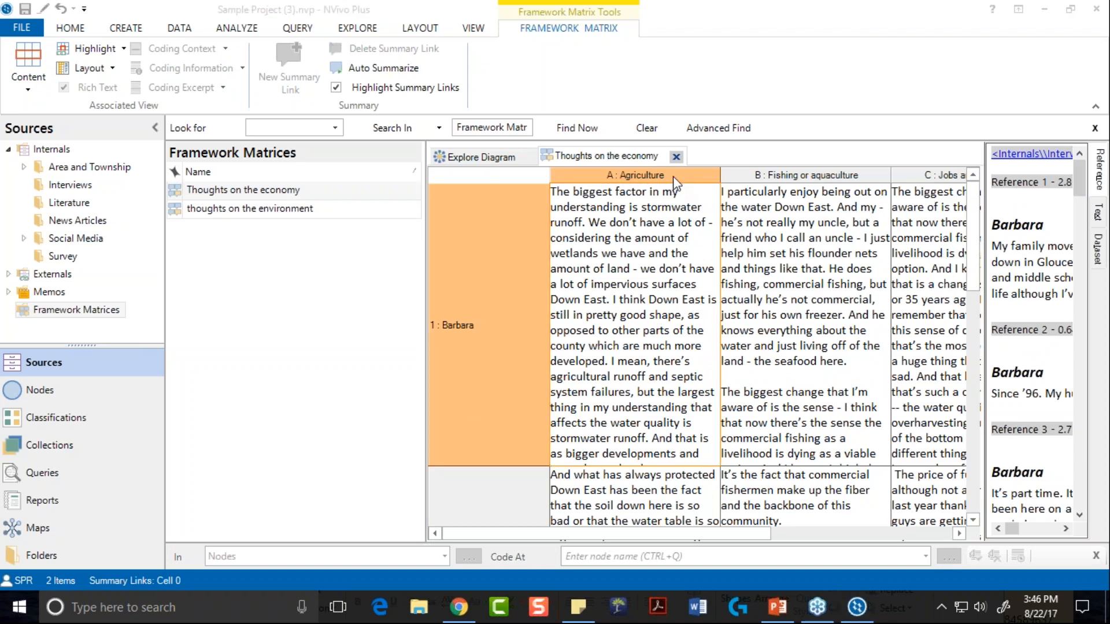
# Step: Auto summarize the "Thoughts on the economy" framework matrix and dismiss the completion message
pyautogui.click(378, 70)
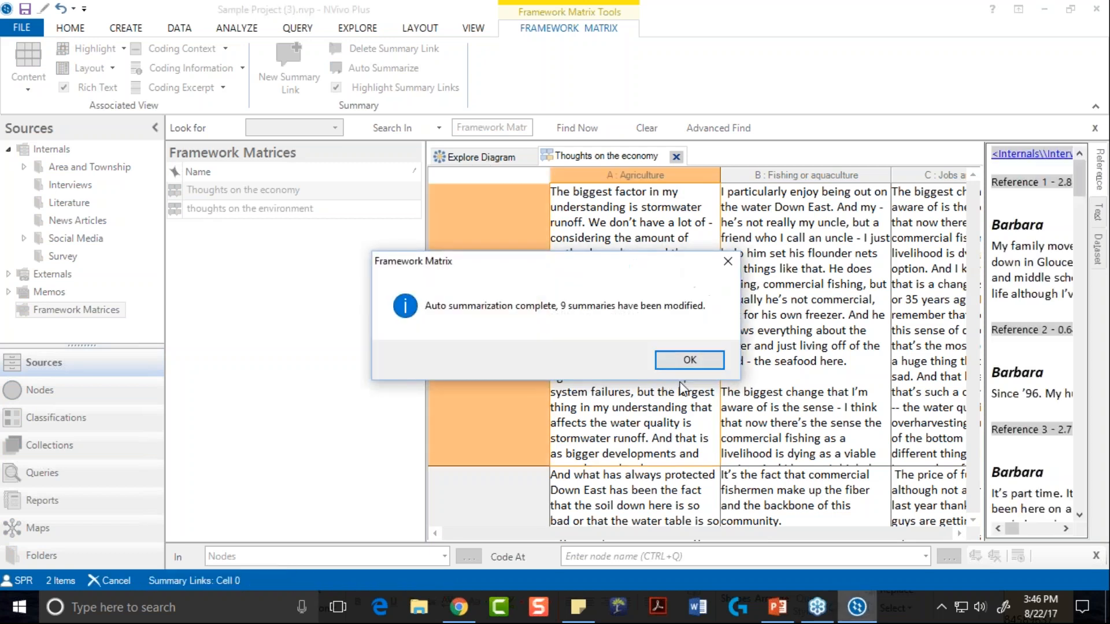
pyautogui.click(685, 360)
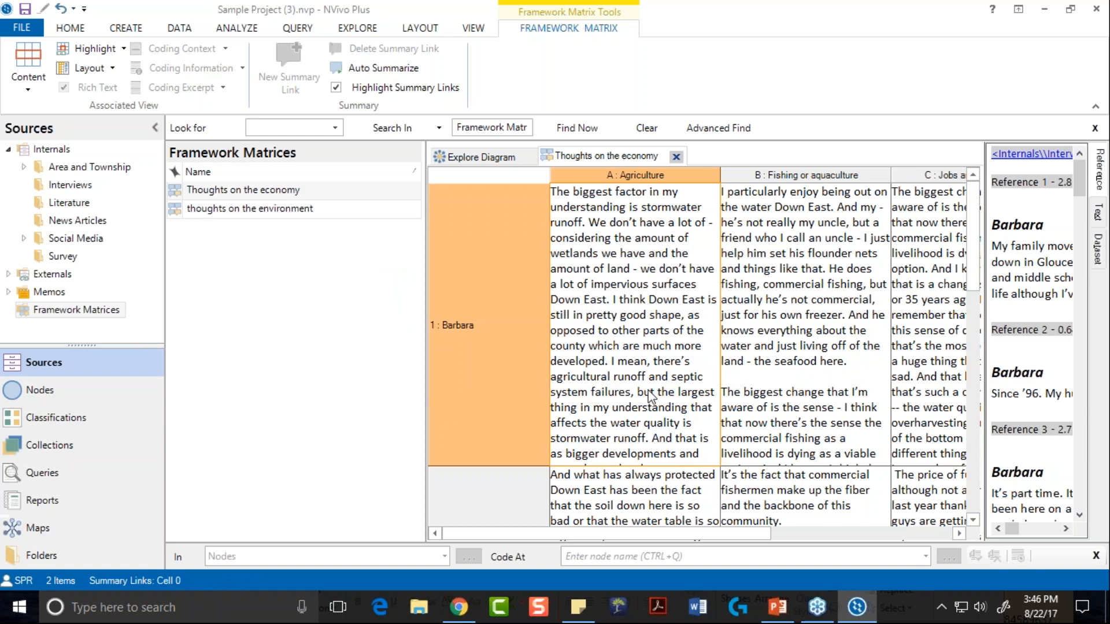
pyautogui.scroll(-1, 651, 397)
pyautogui.scroll(1, 651, 397)
# Step: Insert "(Note to Self)" after "largest thing in my understanding that" in the first participant's Agriculture summary
pyautogui.click(655, 442)
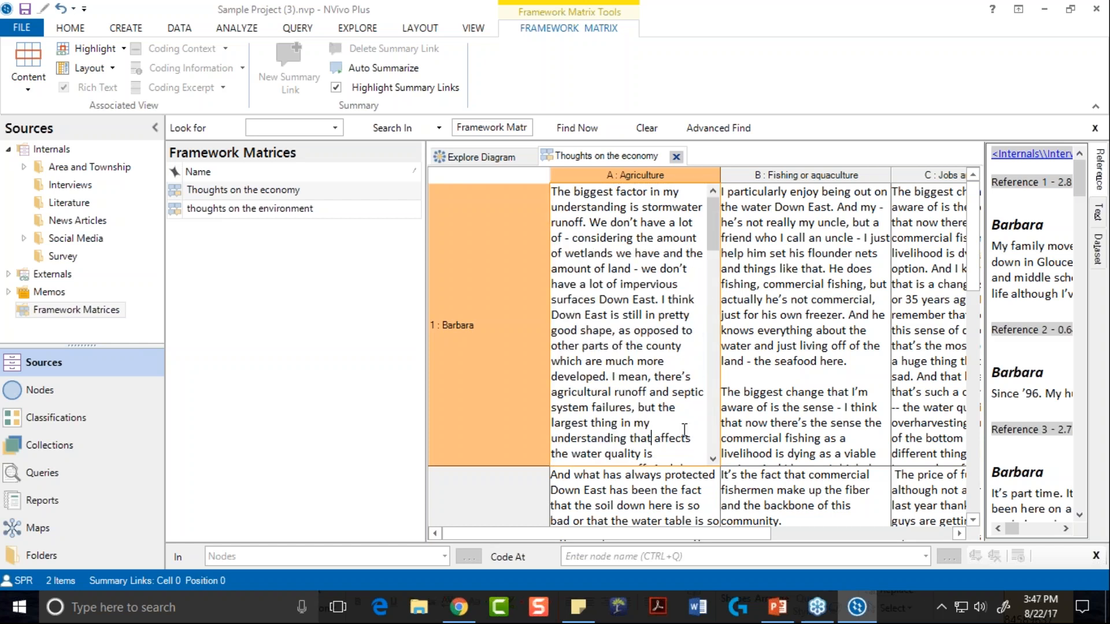
pyautogui.write('(Note')
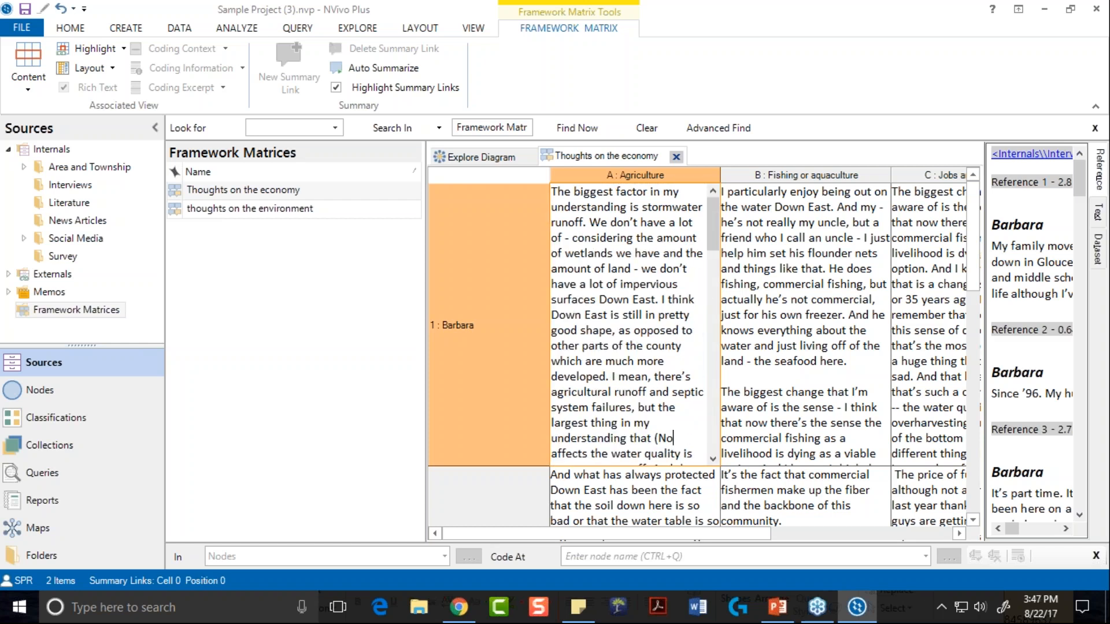
pyautogui.write(' to Self)')
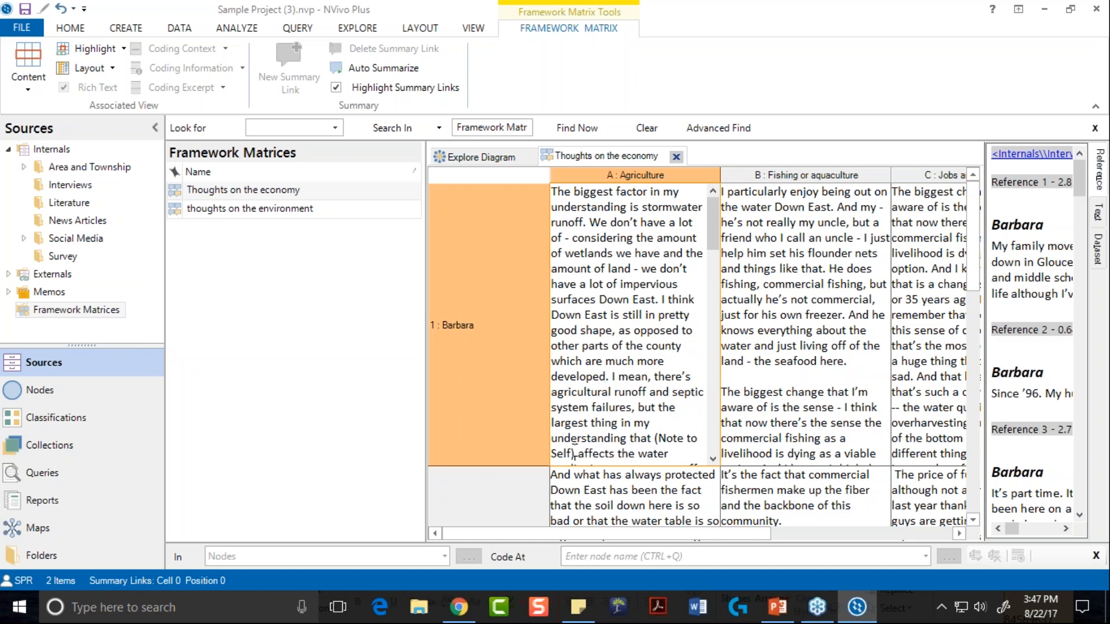
# Step: Color the "(Note to Self)" text red in the first participant's Agriculture summary
pyautogui.moveTo(571, 453); pyautogui.dragTo(662, 439)
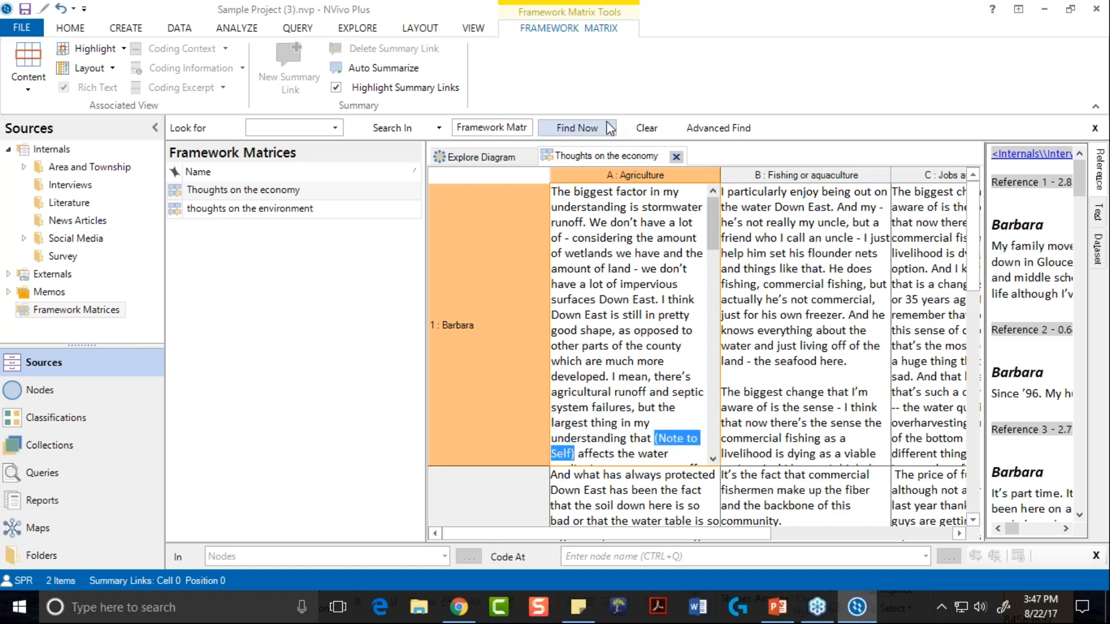
pyautogui.click(73, 33)
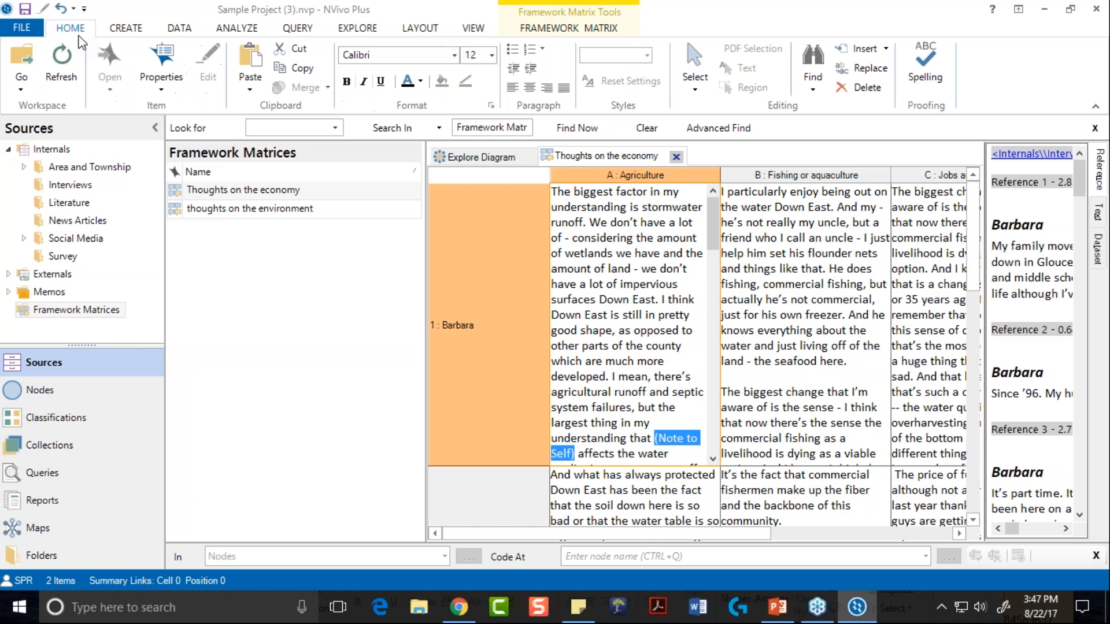
pyautogui.click(420, 81)
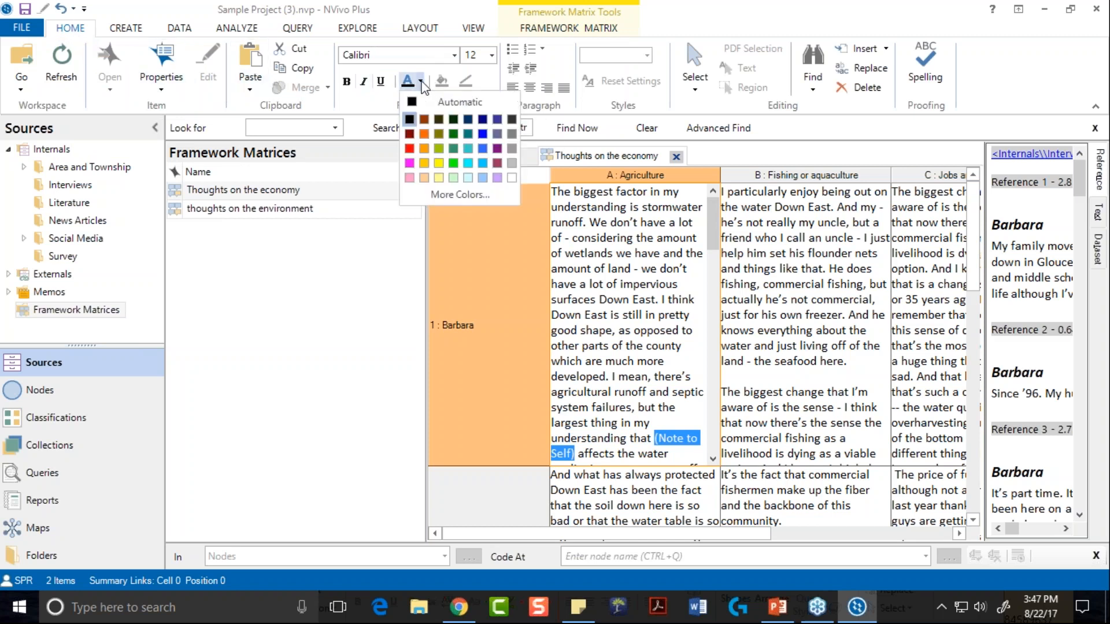
pyautogui.click(409, 148)
pyautogui.click(655, 327)
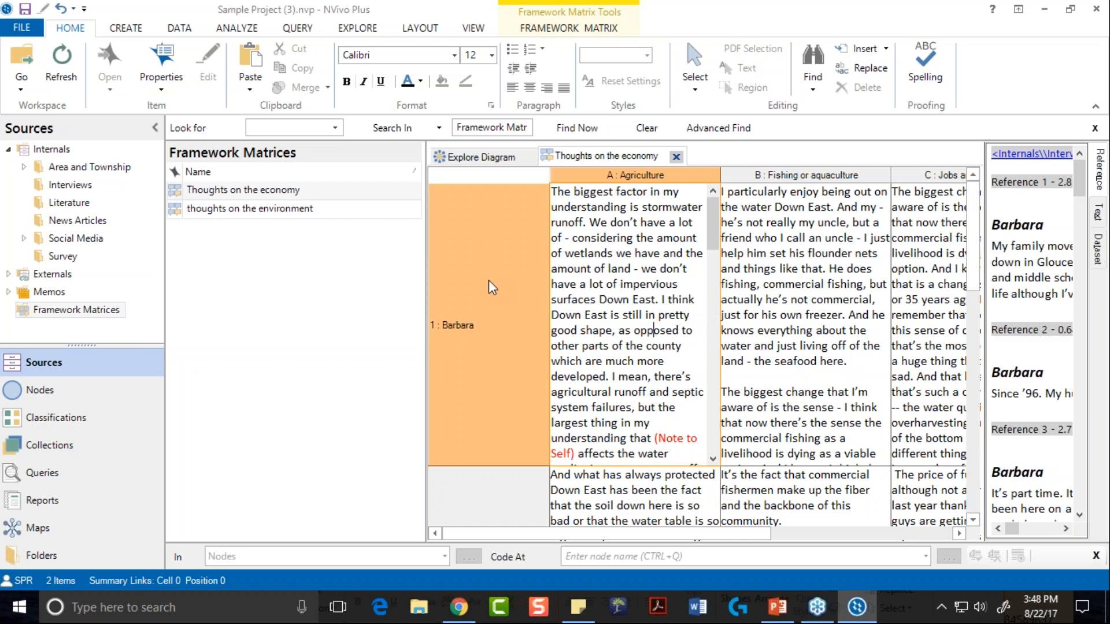
pyautogui.rightClick(469, 178)
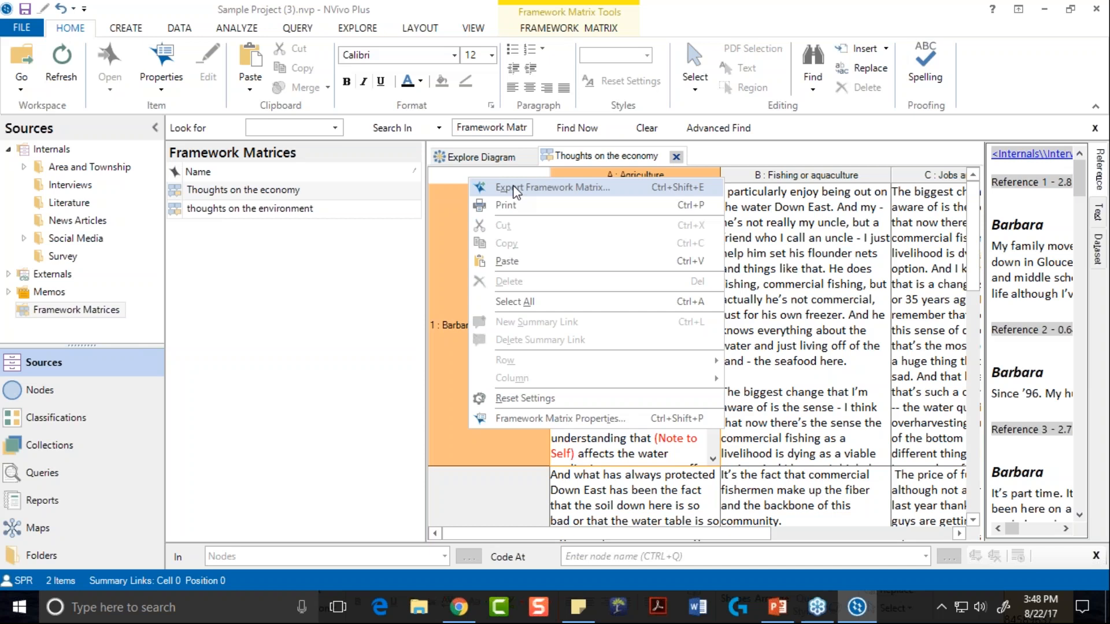
pyautogui.click(364, 261)
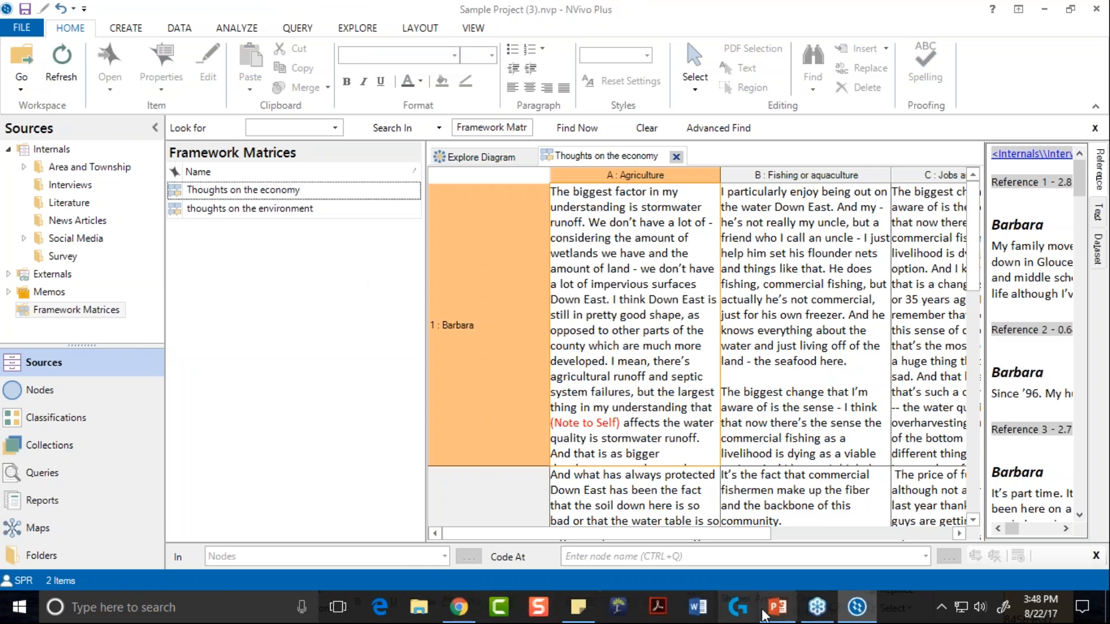
# Step: Switch to the "Sleepless Student Windows" presentation in PowerPoint and start its slide show from the current slide
pyautogui.click(780, 614)
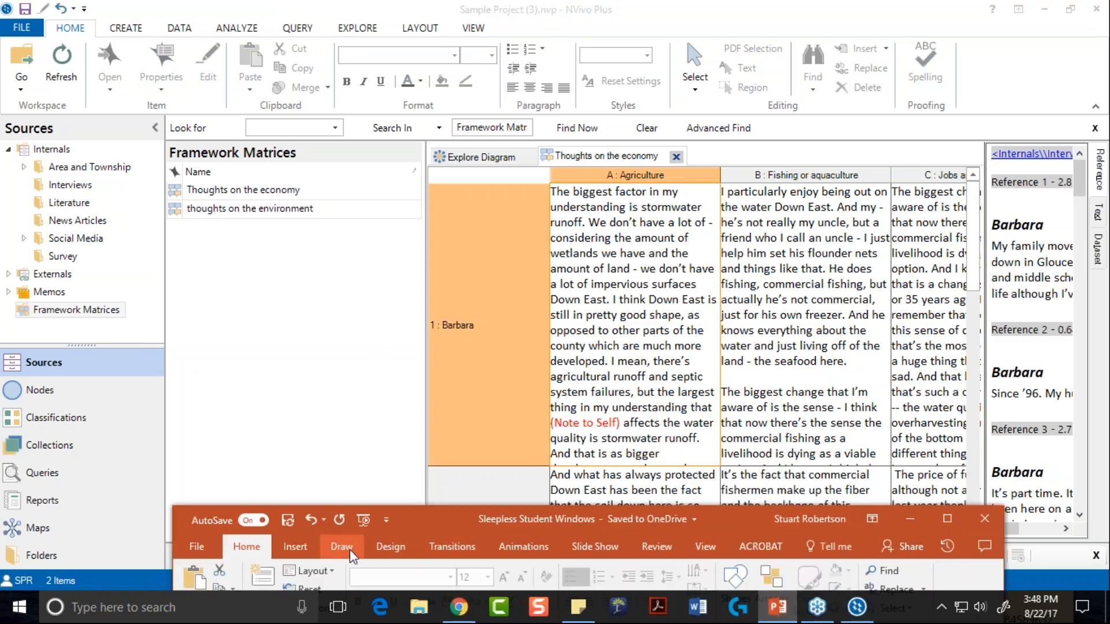
pyautogui.moveTo(460, 520); pyautogui.dragTo(540, 468)
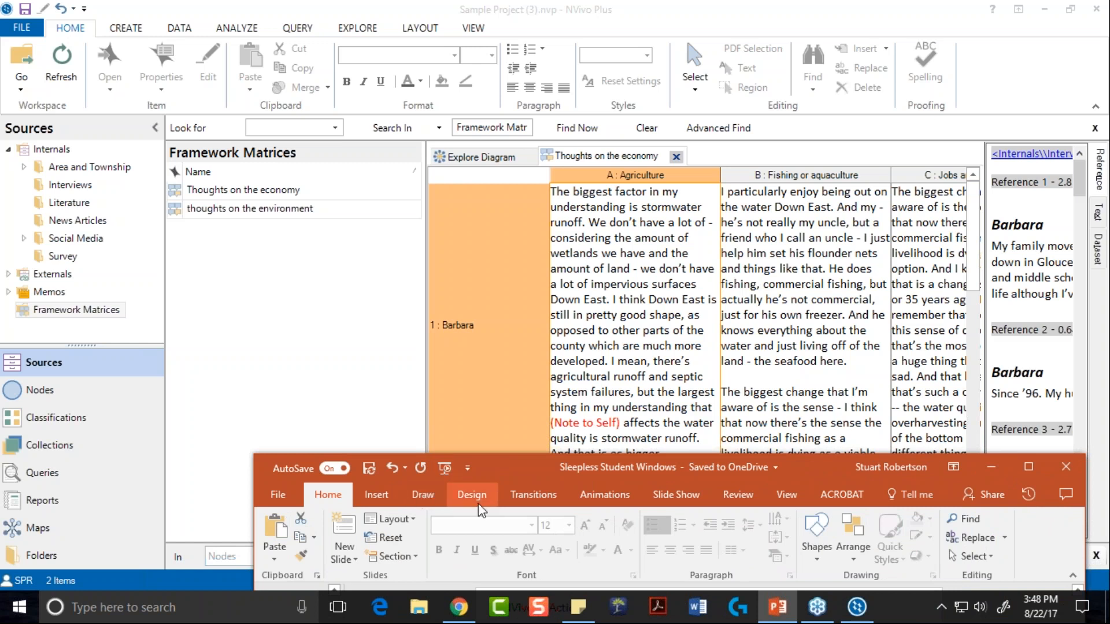
pyautogui.click(658, 495)
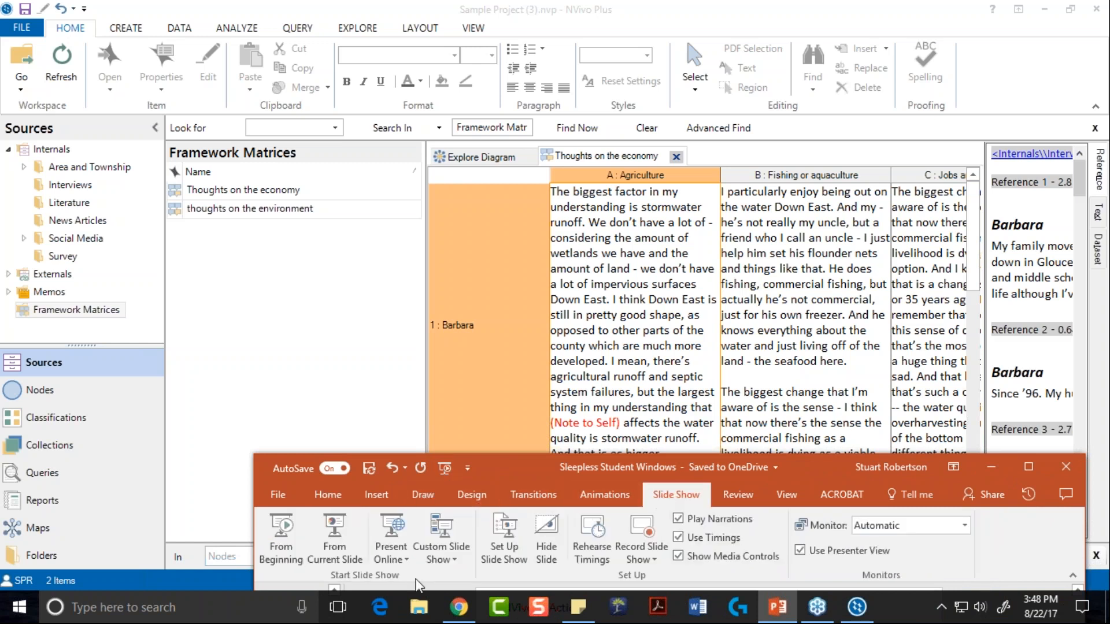
pyautogui.click(341, 541)
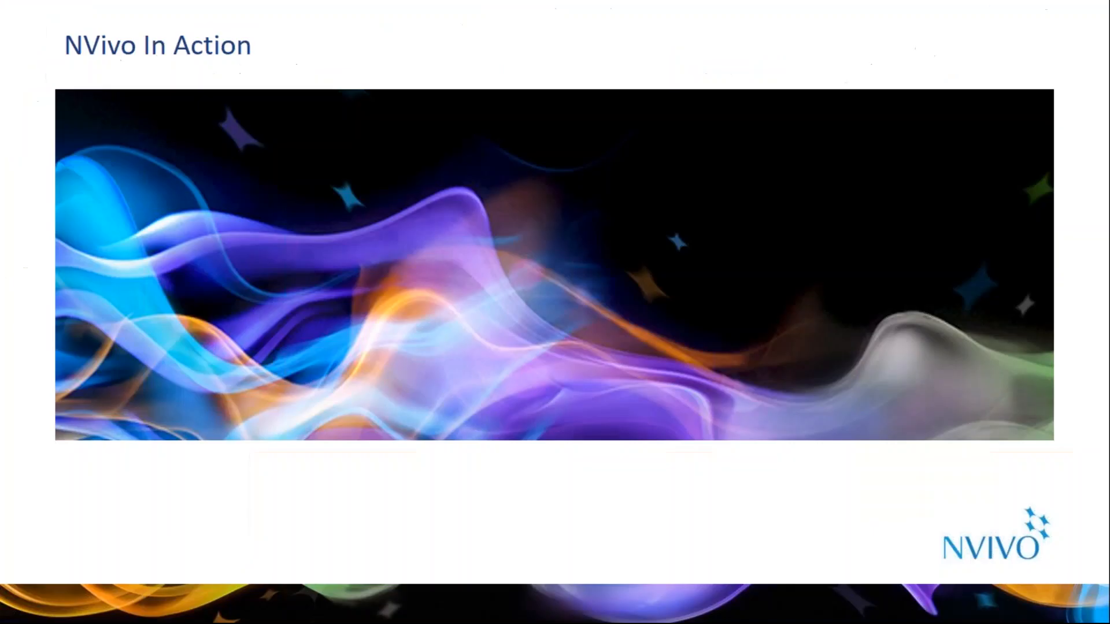
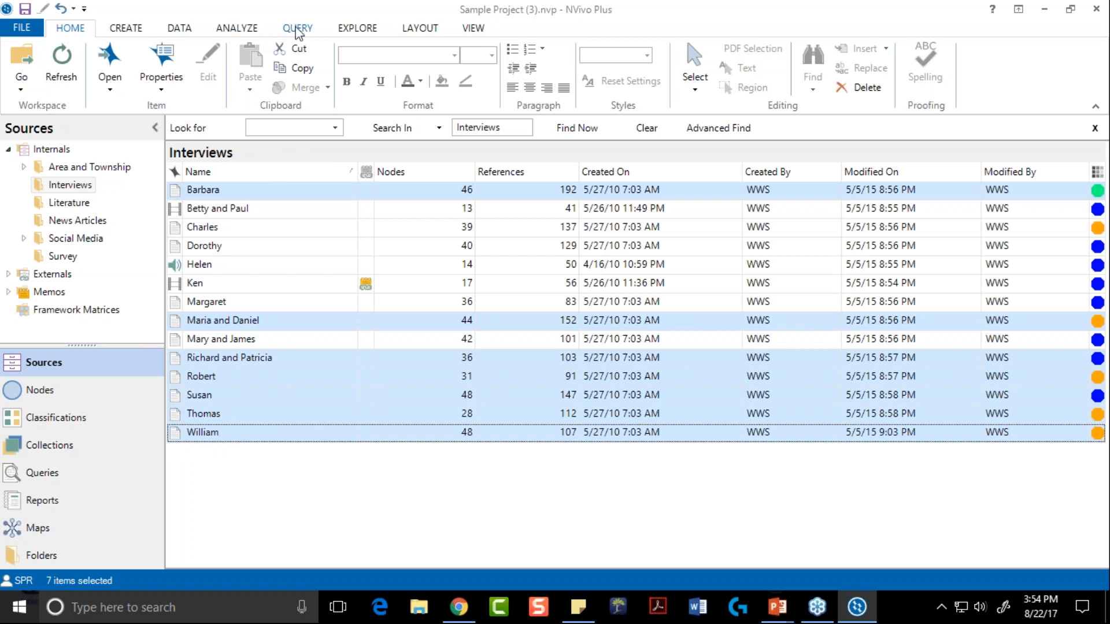
# Step: Auto code the seven selected interviews by identifying themes, keep all suggested themes, and show the resulting node matrix
pyautogui.click(237, 32)
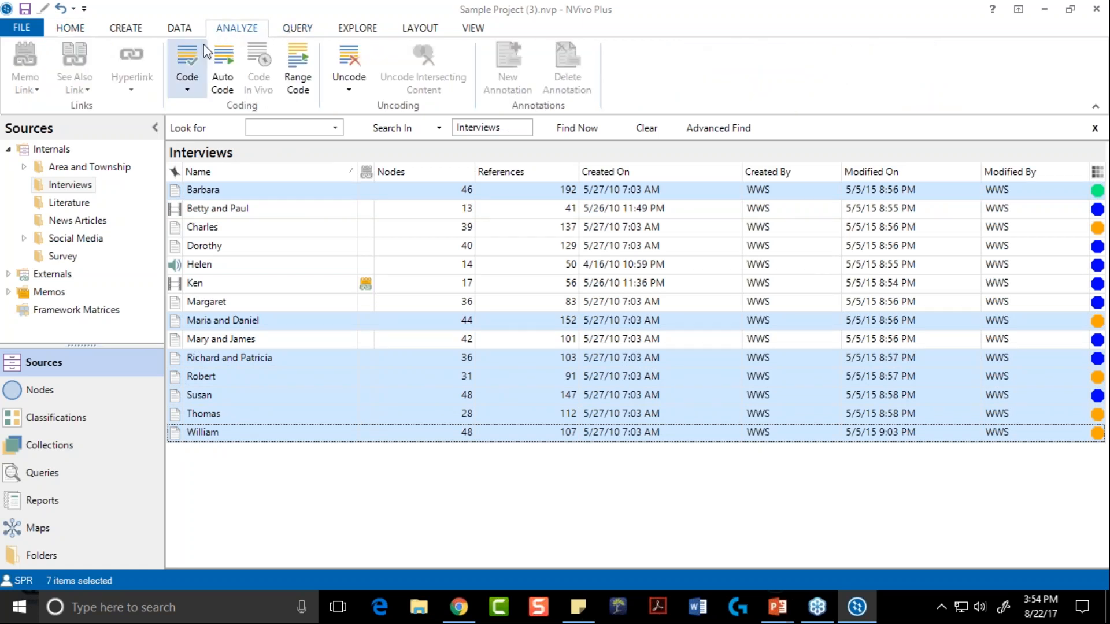
pyautogui.click(221, 61)
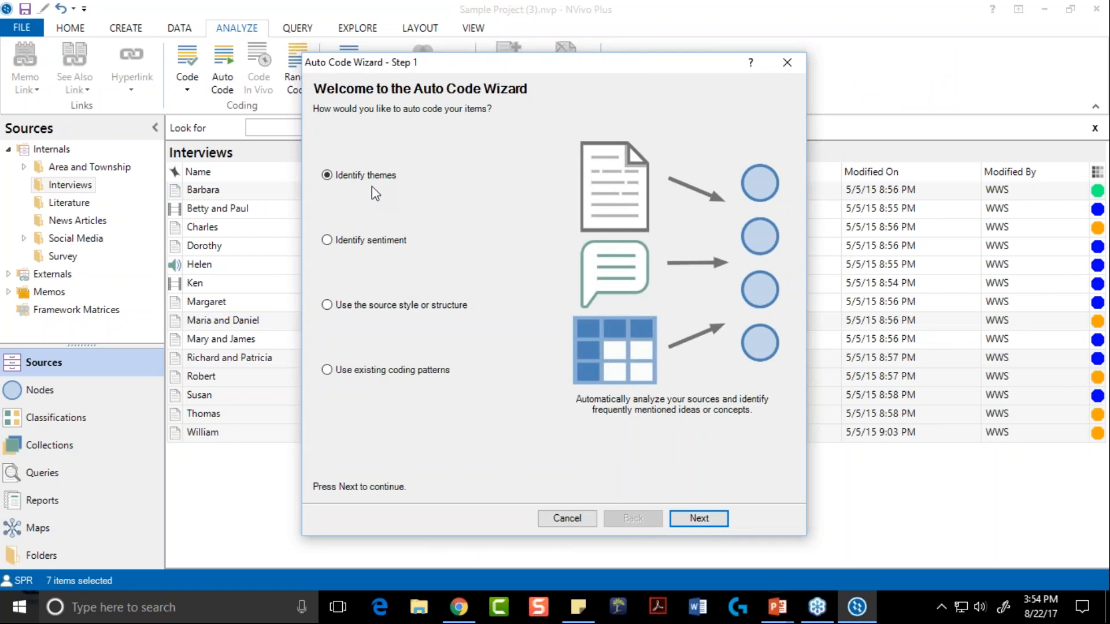
pyautogui.click(700, 519)
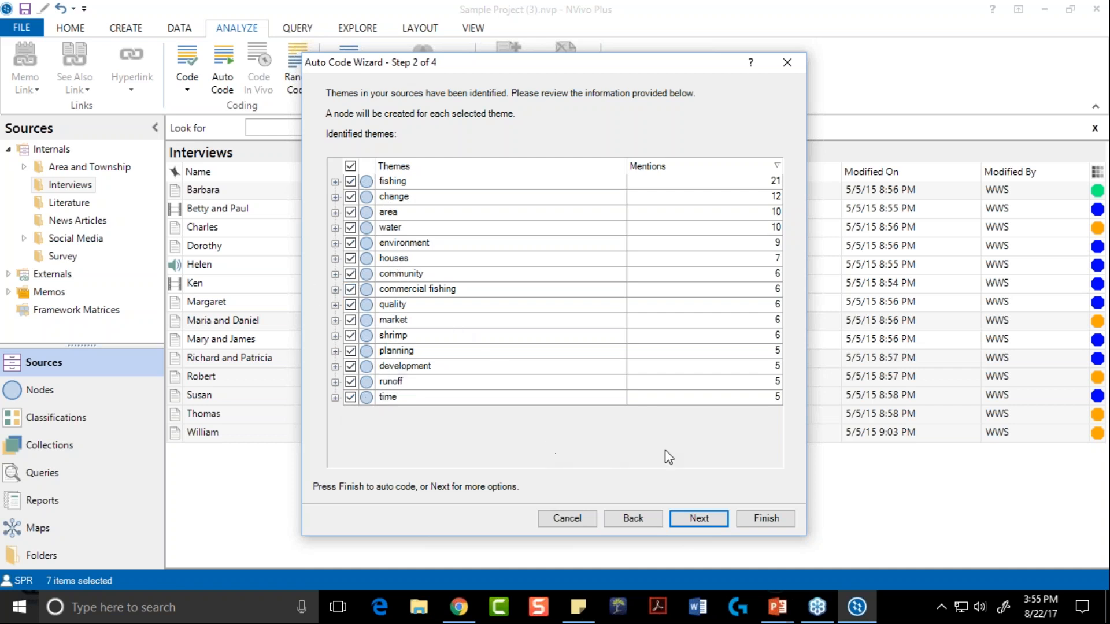
pyautogui.click(756, 521)
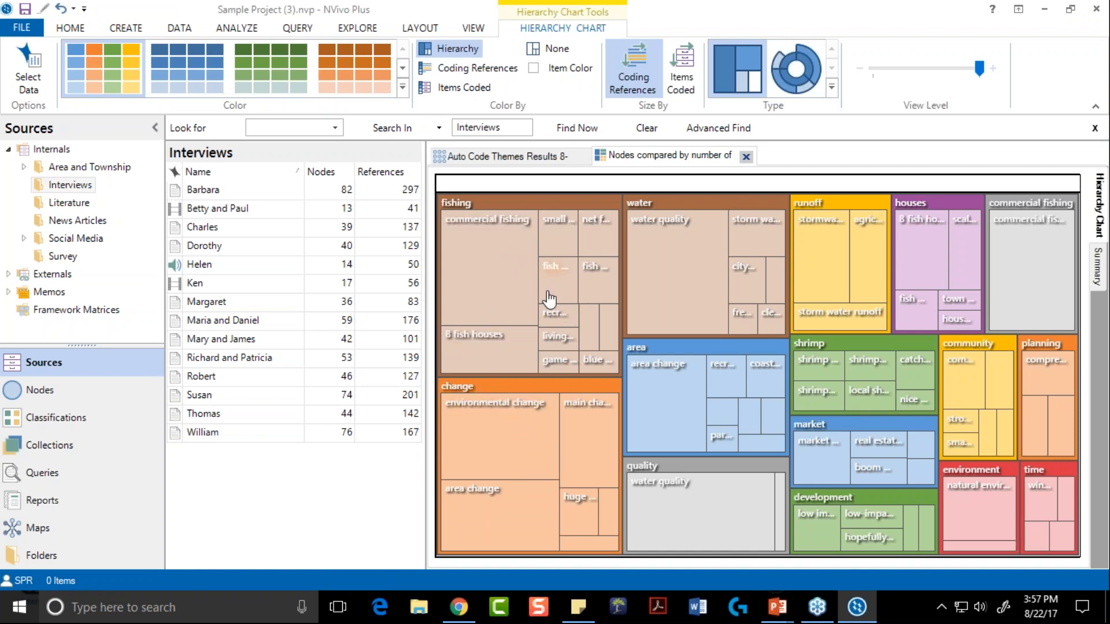
pyautogui.click(501, 162)
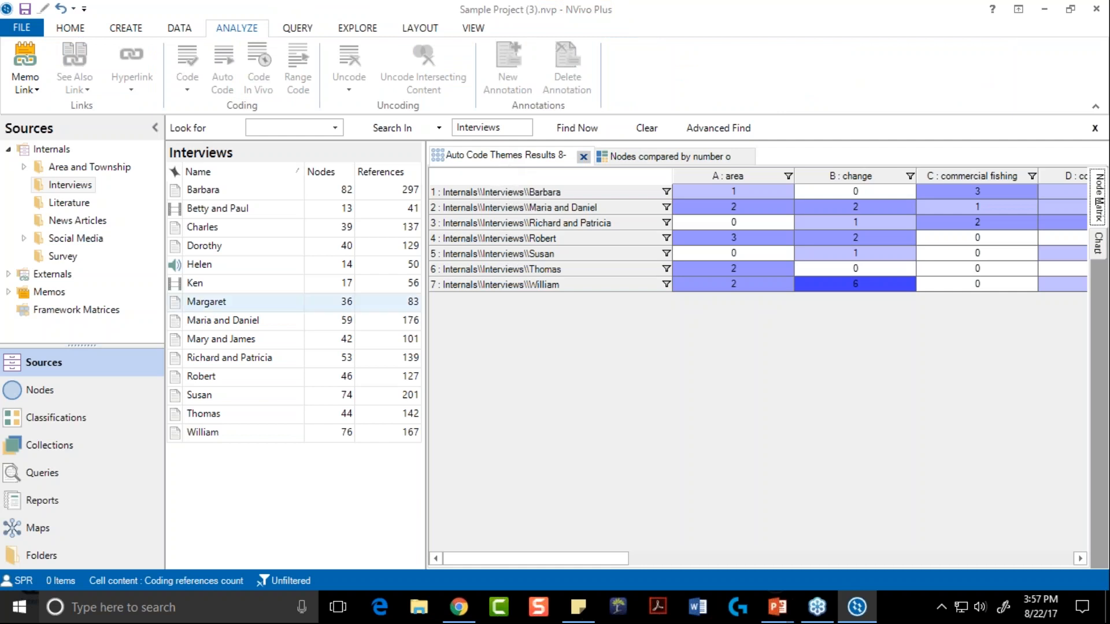
# Step: Expand the "area" theme among the autocoded theme nodes and open its "area change" node to view the coded references
pyautogui.click(32, 396)
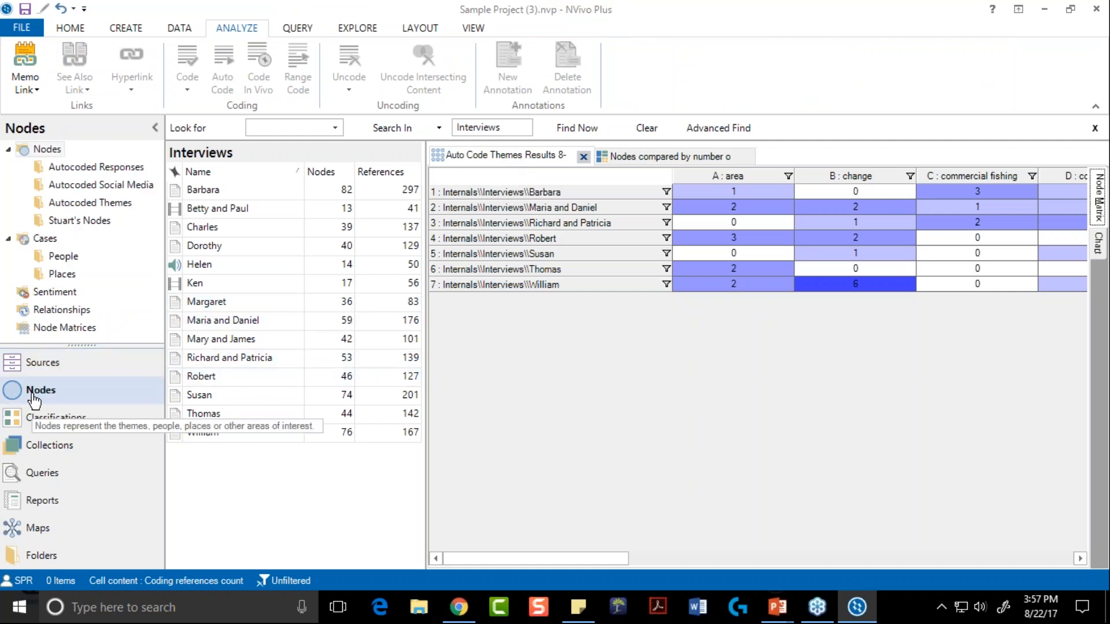
pyautogui.click(89, 203)
pyautogui.click(174, 190)
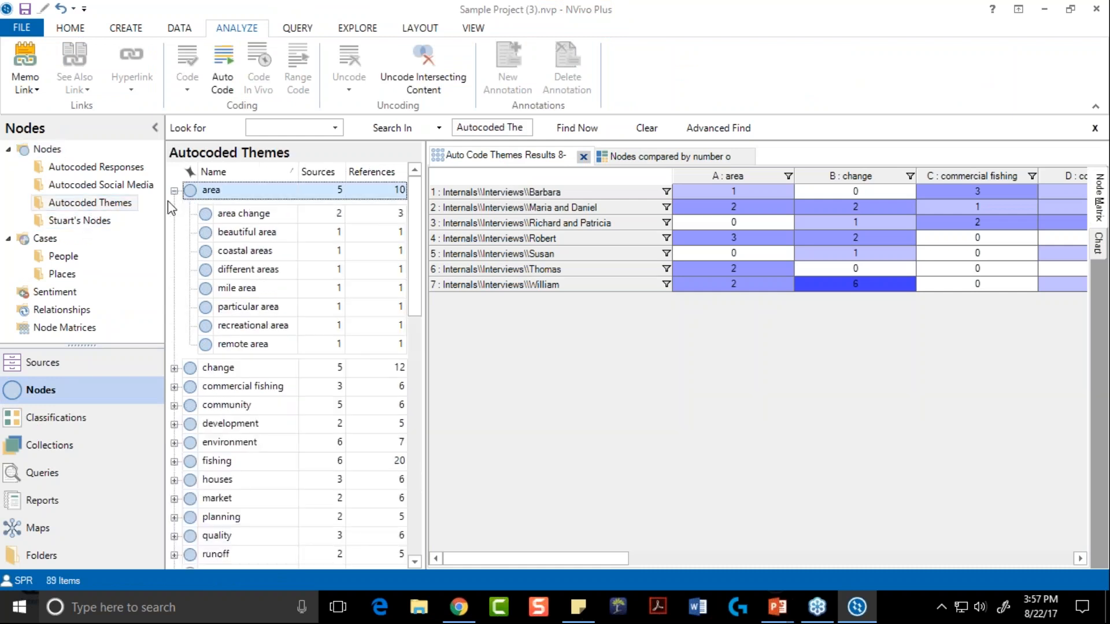
pyautogui.click(212, 214)
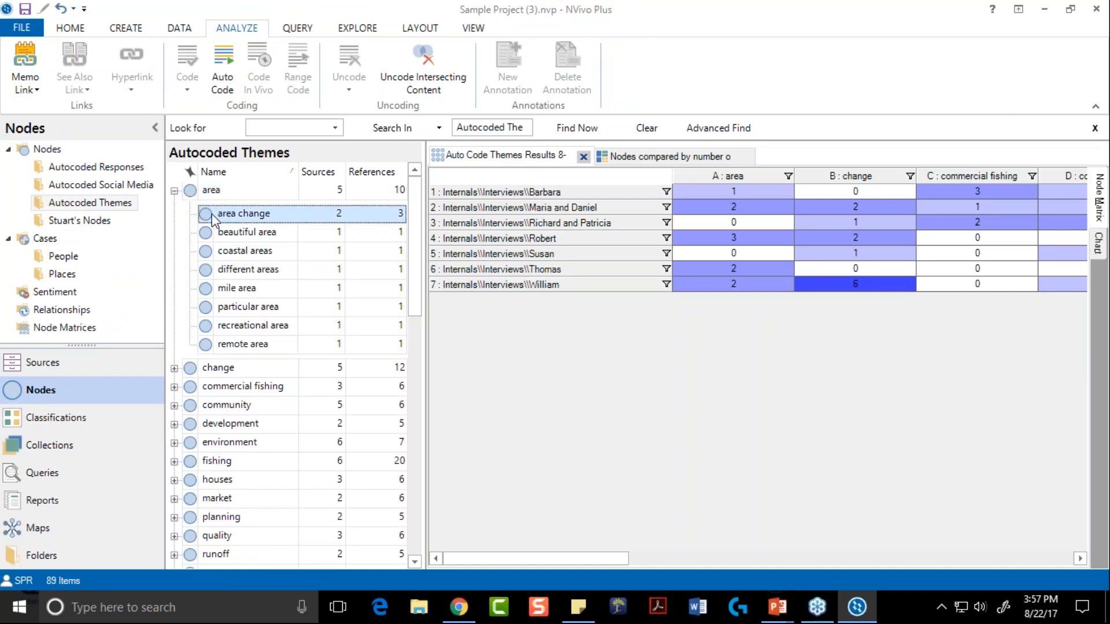
pyautogui.doubleClick(211, 214)
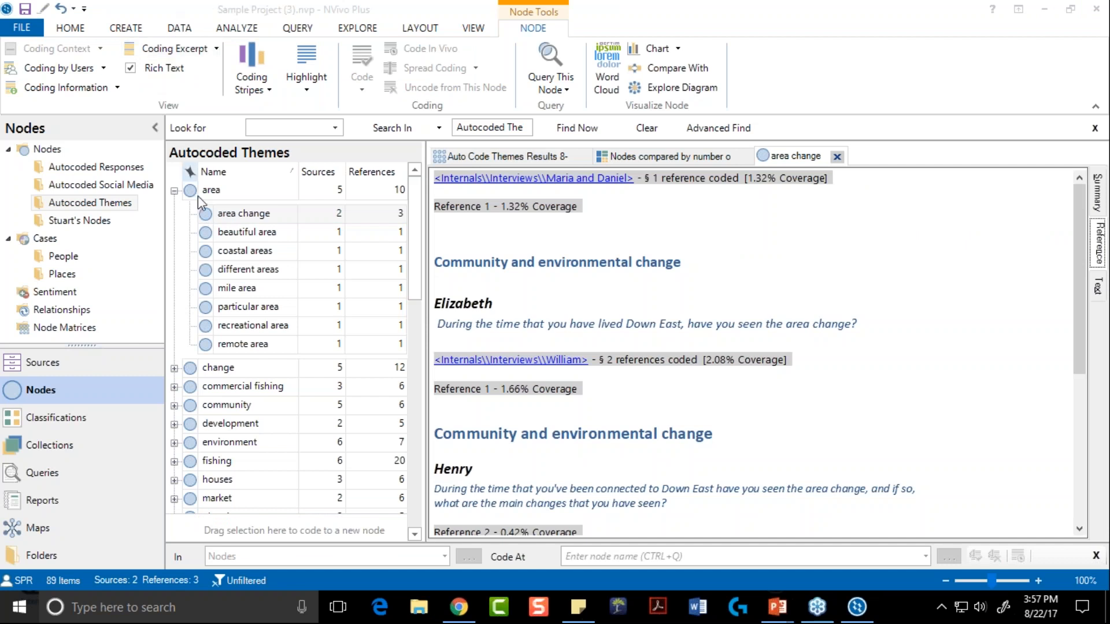
pyautogui.click(213, 215)
pyautogui.click(237, 28)
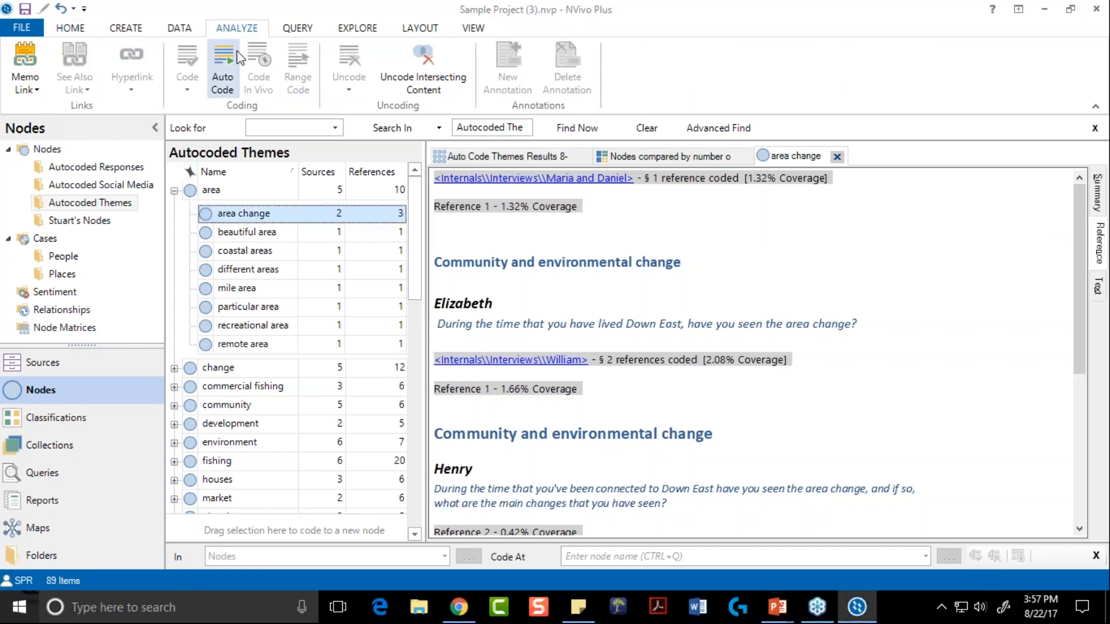
pyautogui.click(234, 74)
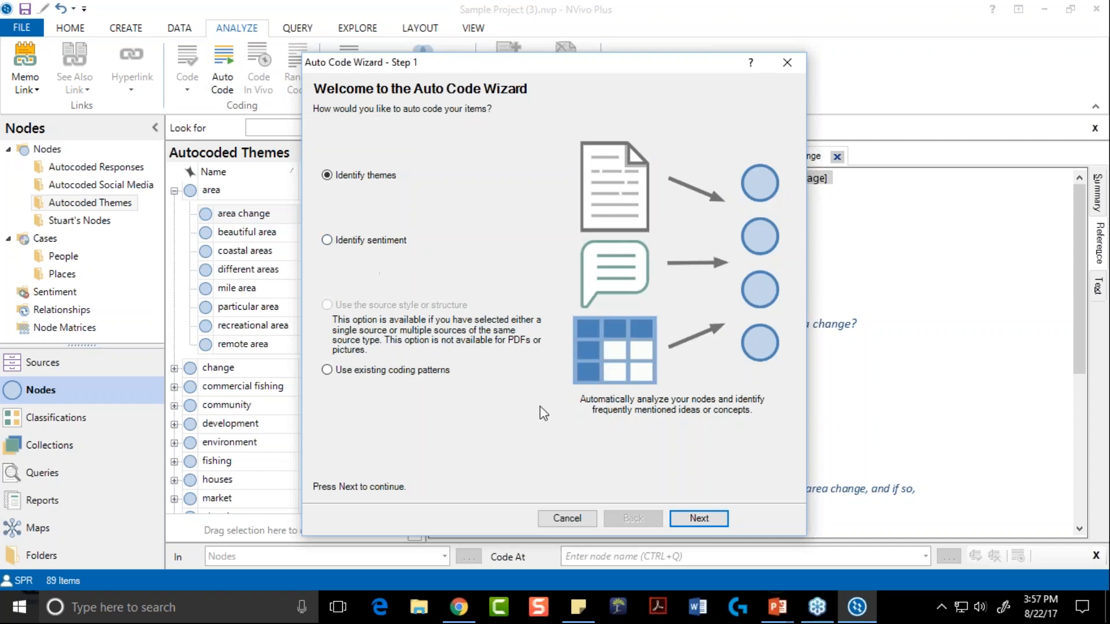
pyautogui.click(699, 518)
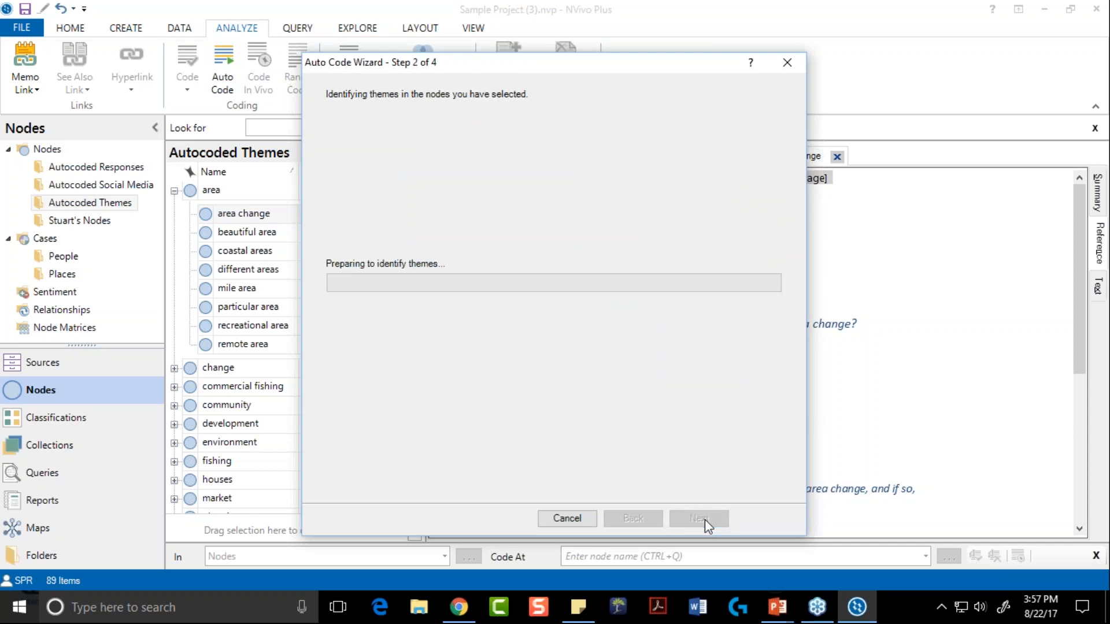
pyautogui.click(560, 516)
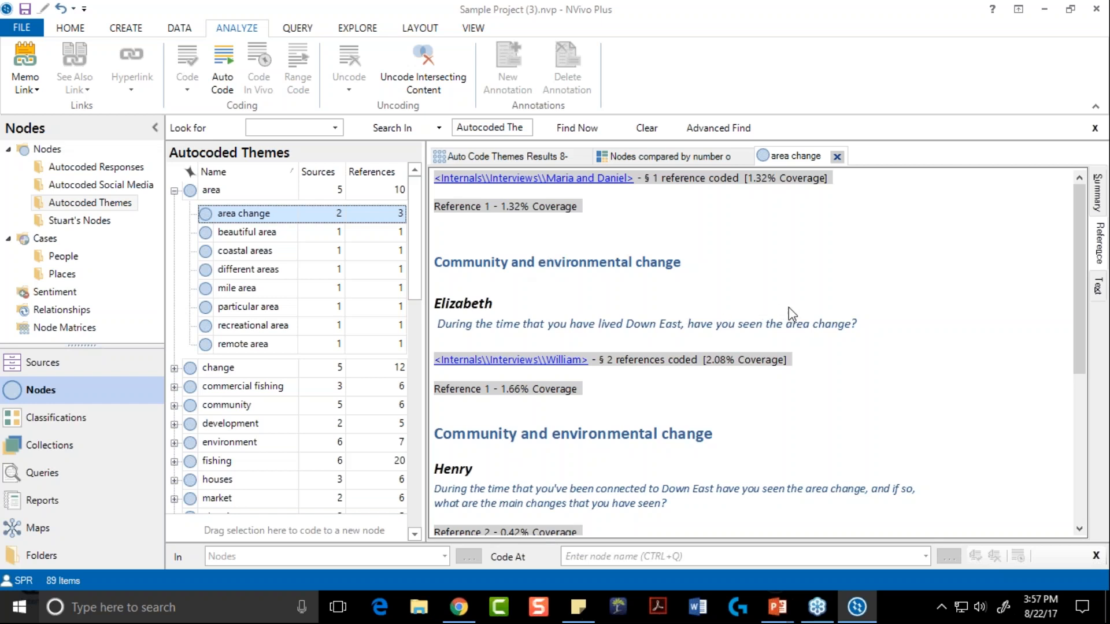
# Step: Switch to Chrome, view the Capture for NVivo options for the NVivo Knowledge Center page, and return to NVivo
pyautogui.hotkey('alt', 'Tab')
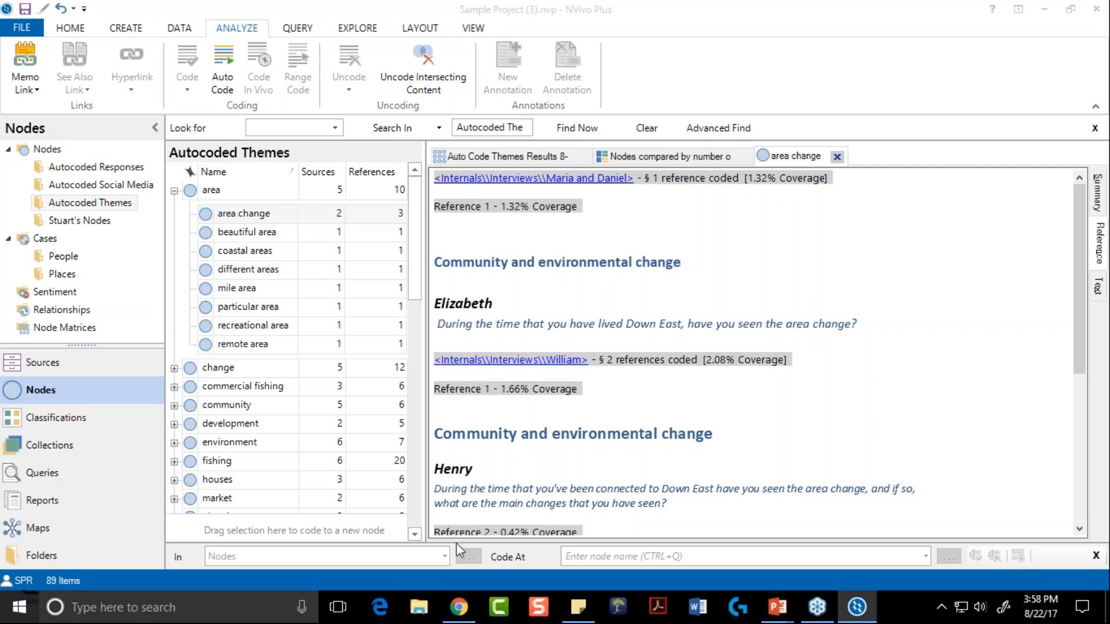
pyautogui.click(460, 617)
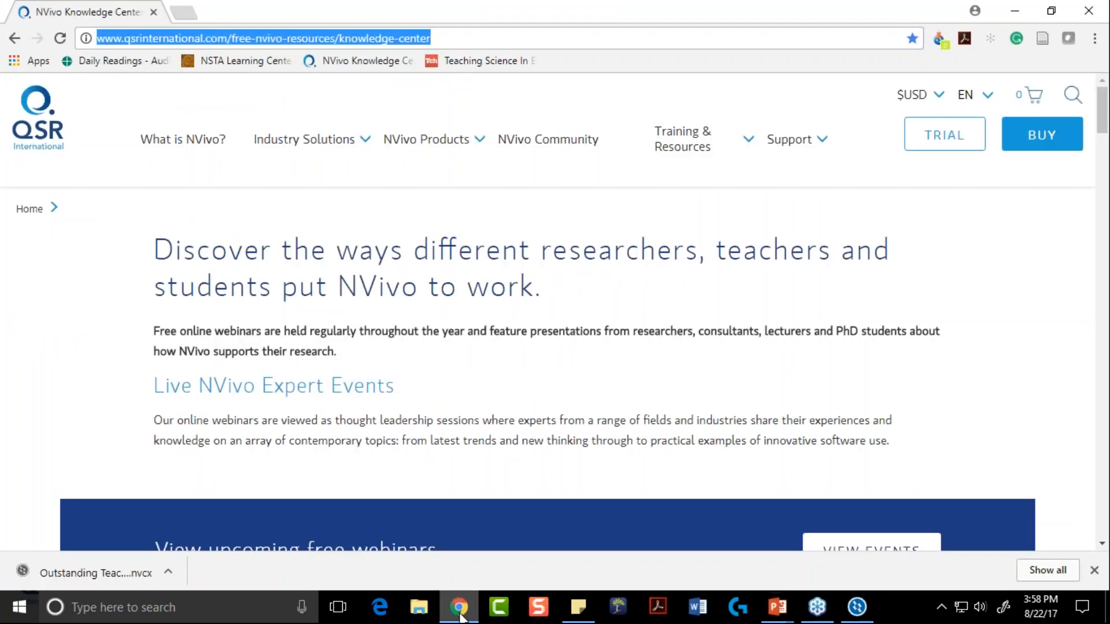
pyautogui.click(940, 41)
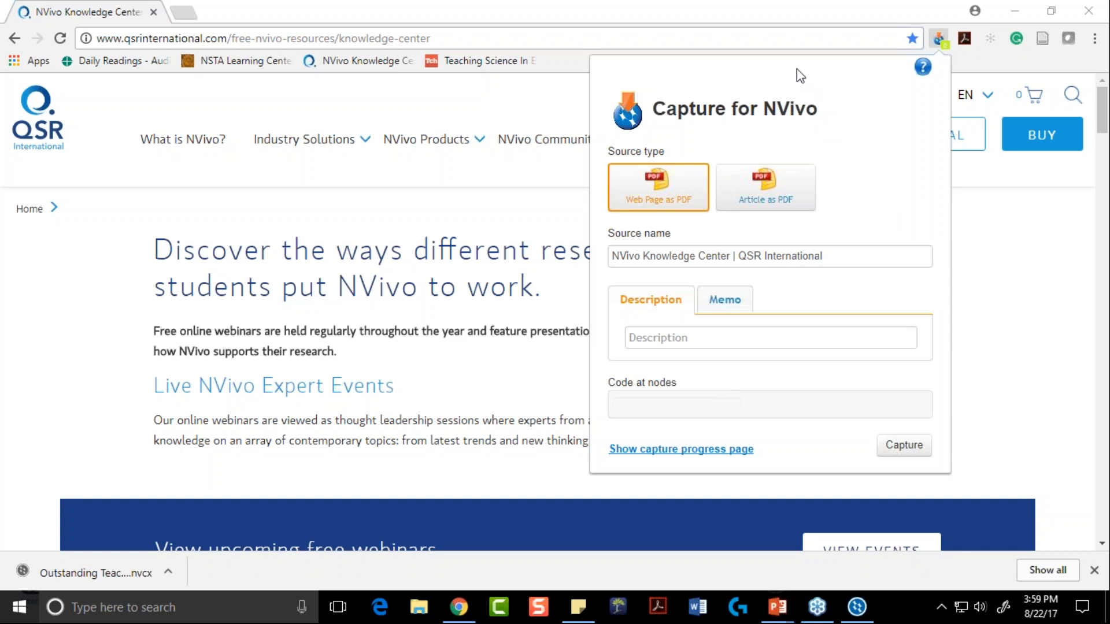
pyautogui.click(947, 245)
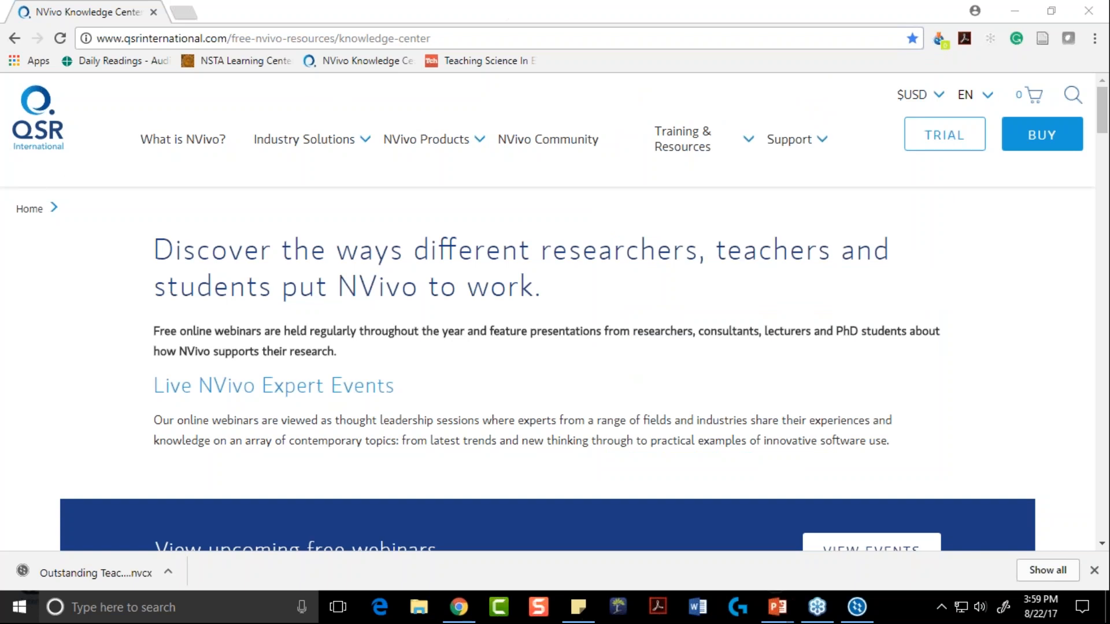
pyautogui.click(941, 40)
pyautogui.click(857, 607)
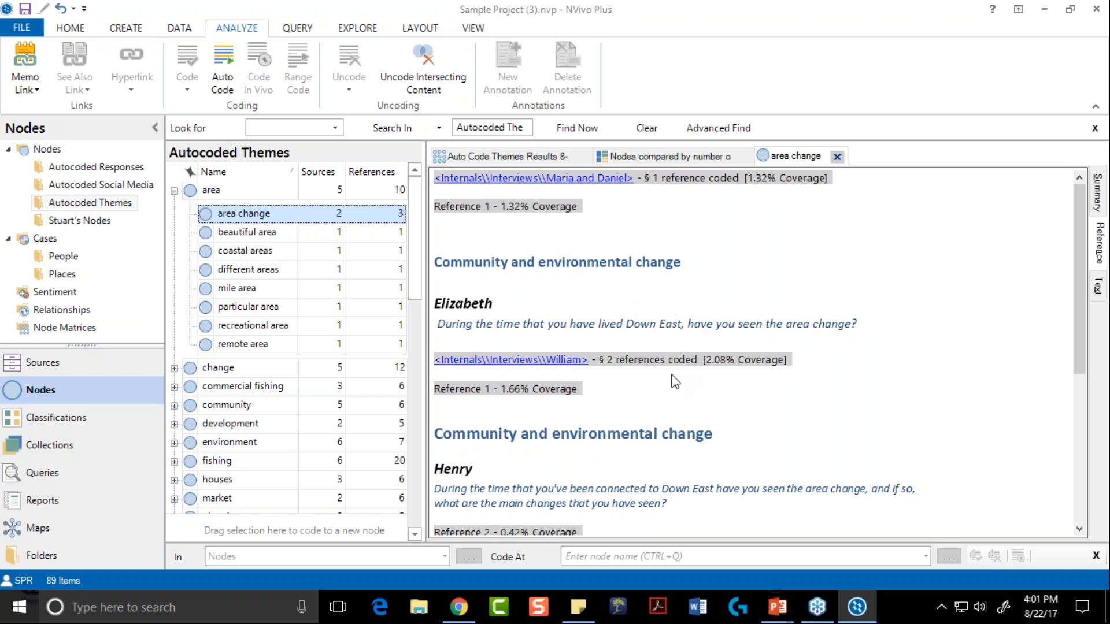
pyautogui.click(938, 418)
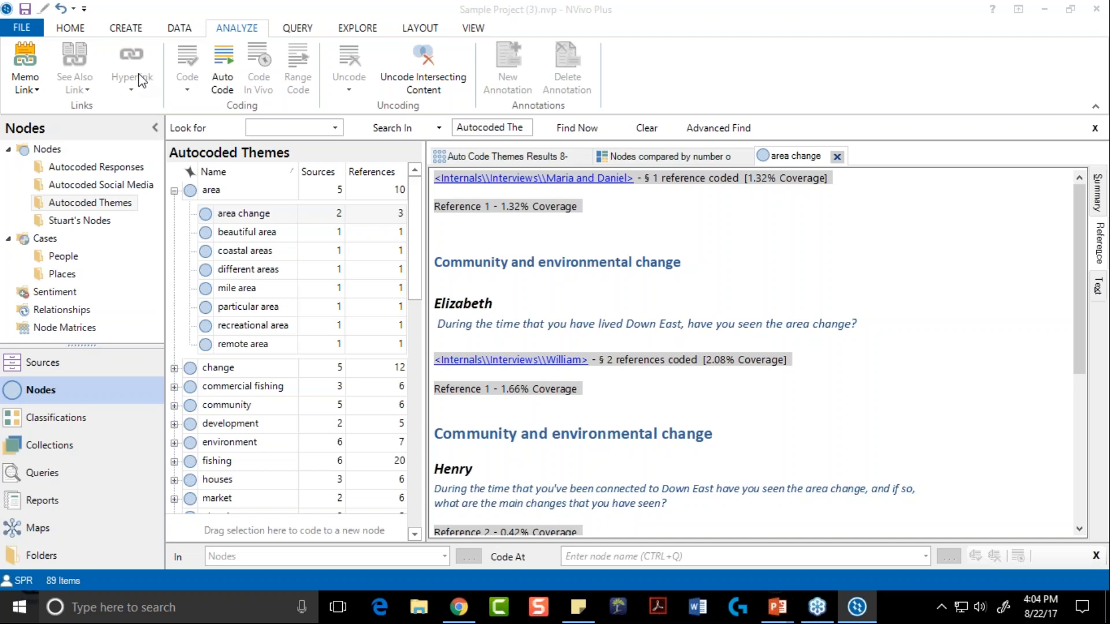
pyautogui.click(179, 30)
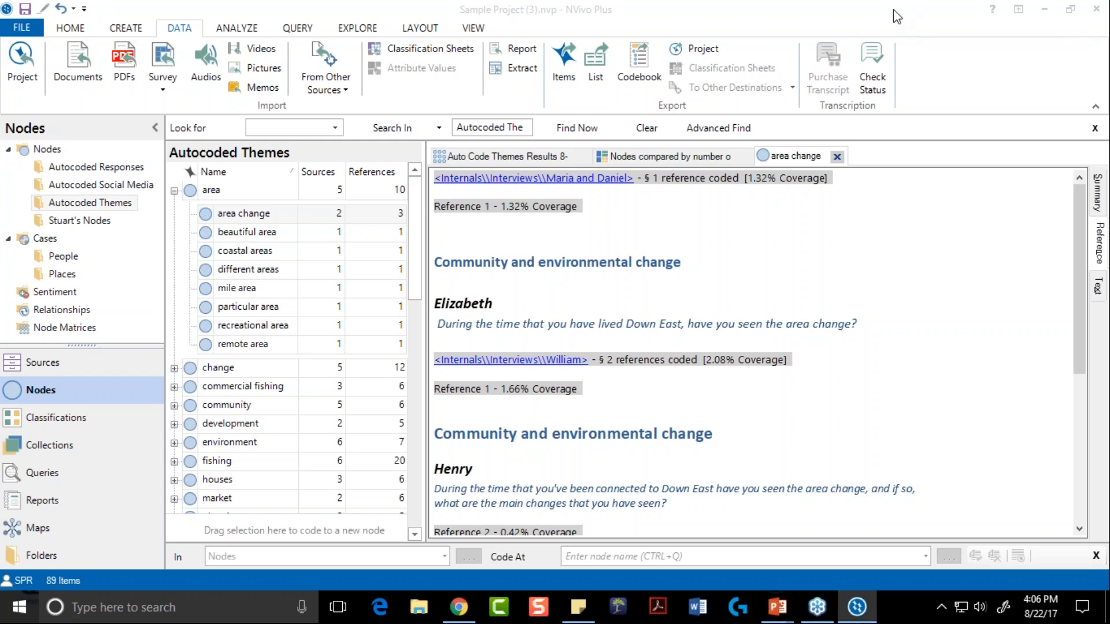
pyautogui.click(955, 150)
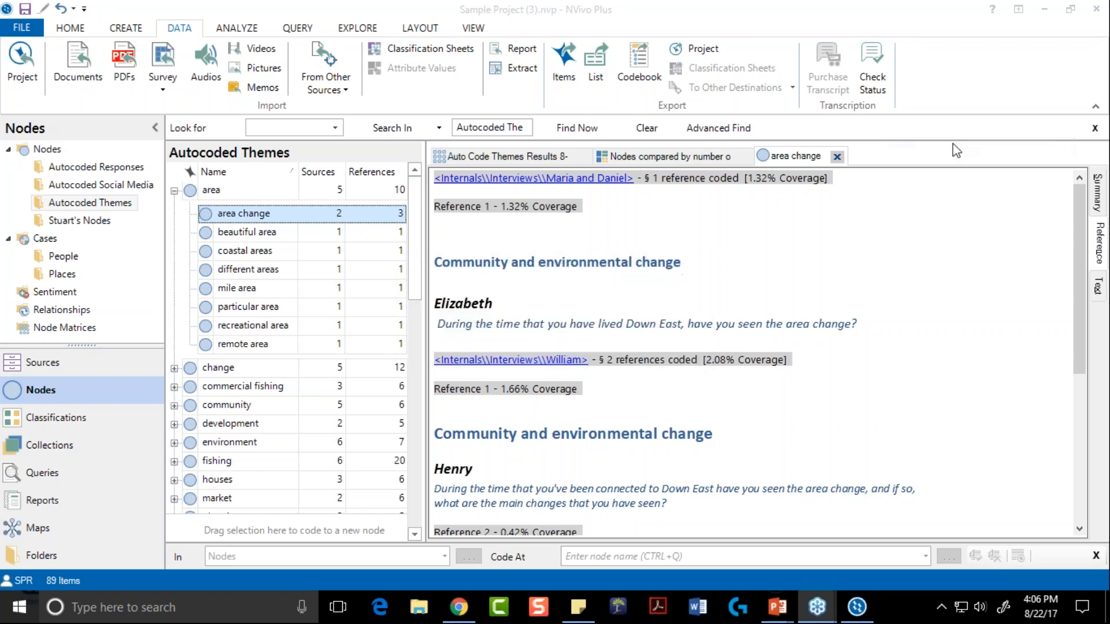